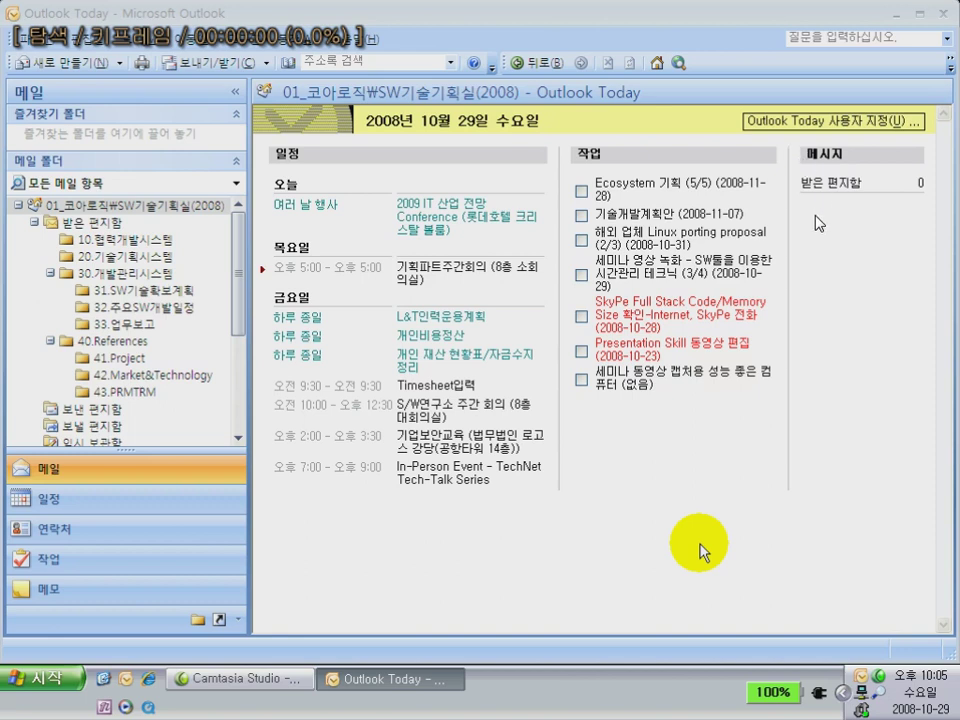
# Open the Tasks folder from the 작업 heading on Outlook Today
pyautogui.press('space')
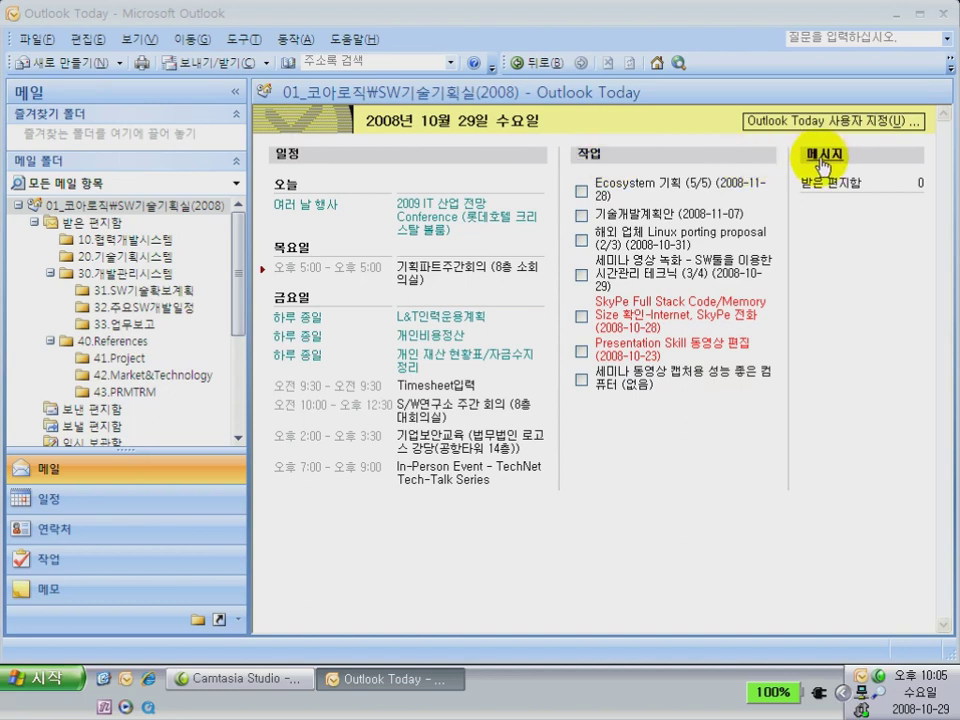
pyautogui.click(588, 164)
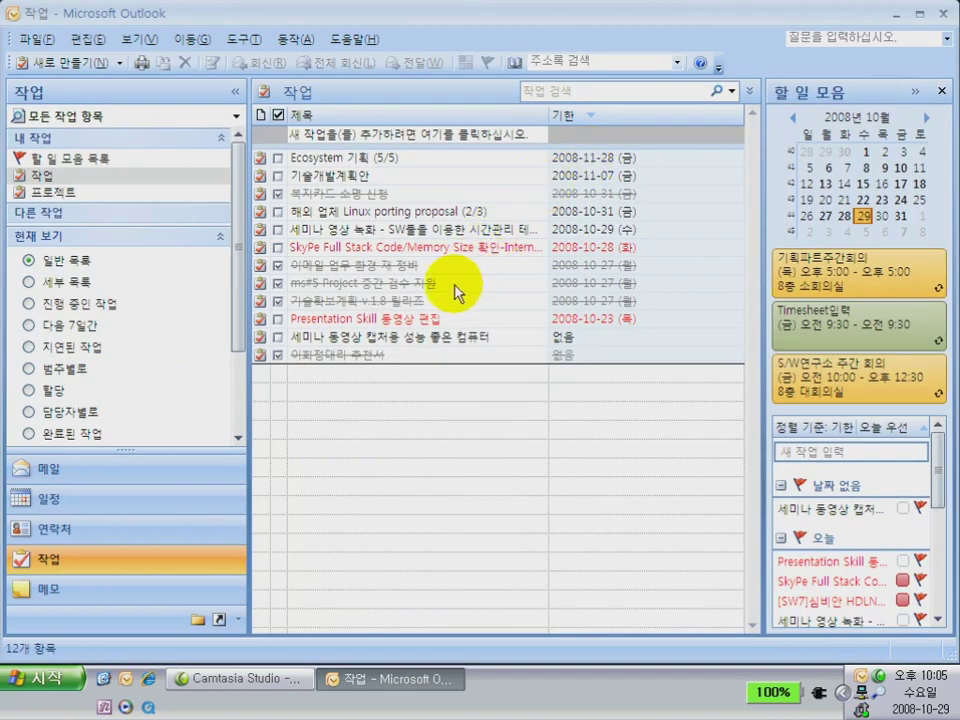
# Turn on a reminder for the seminar recording task, save it and dismiss all pending reminders
pyautogui.doubleClick(452, 231)
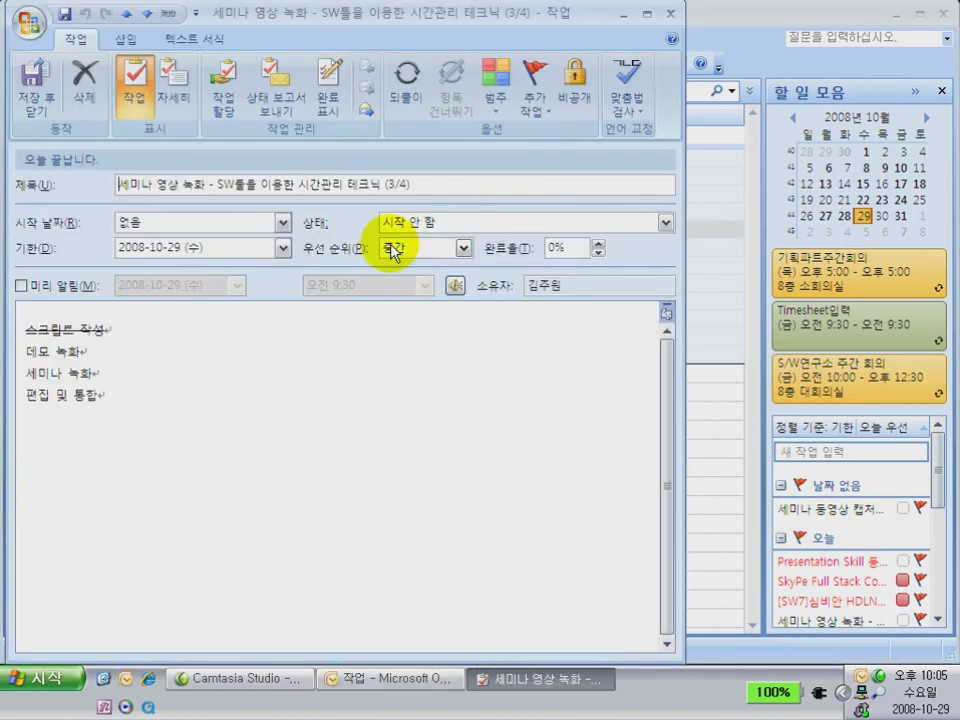
pyautogui.click(283, 247)
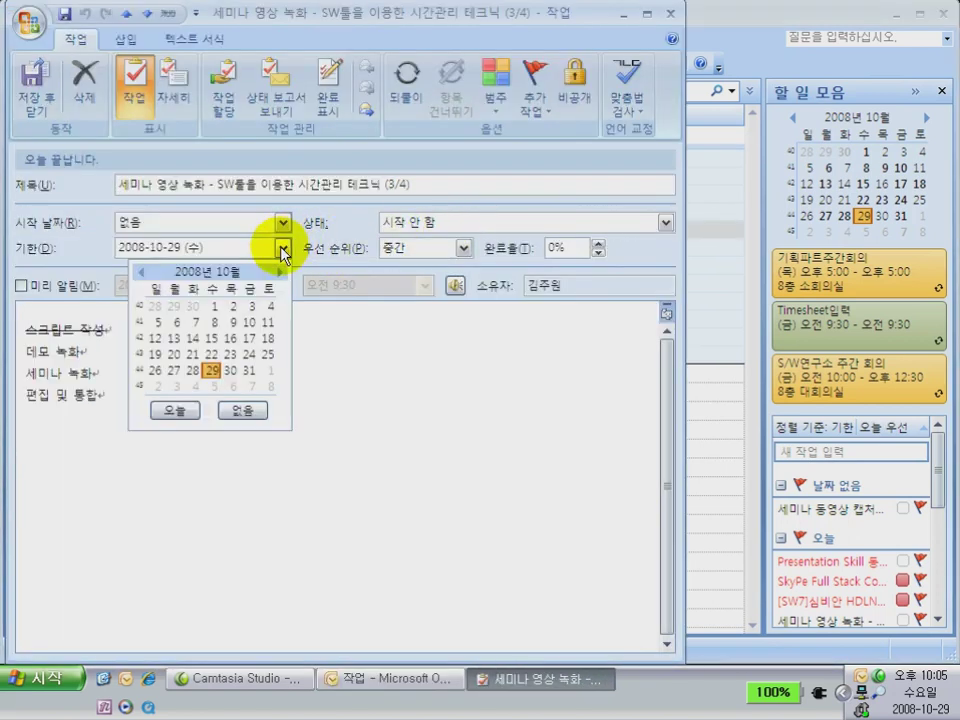
pyautogui.click(343, 321)
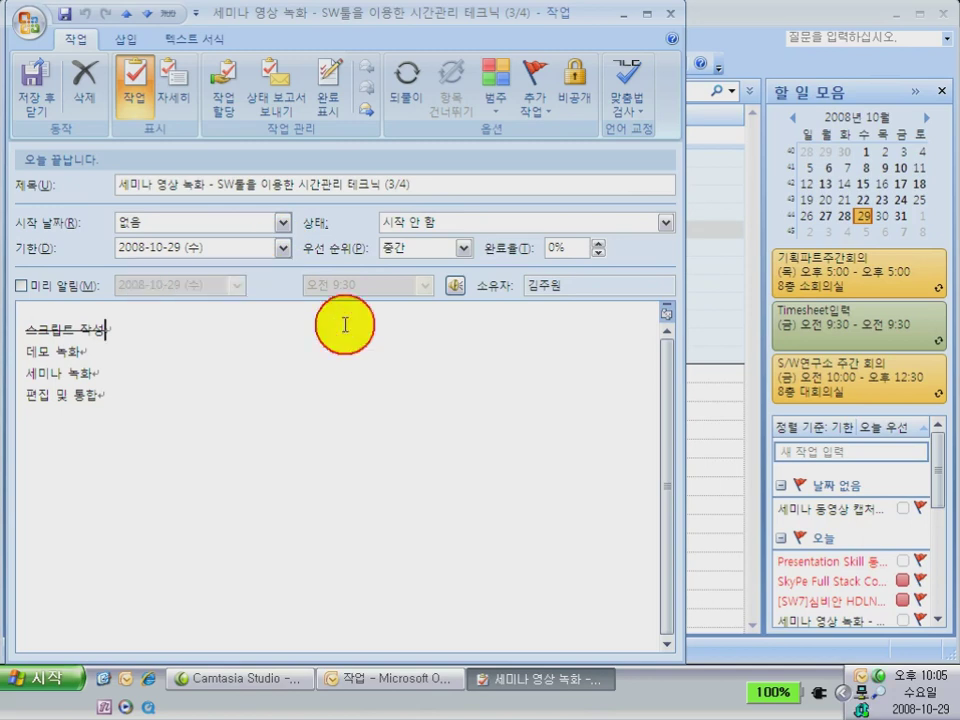
pyautogui.click(22, 286)
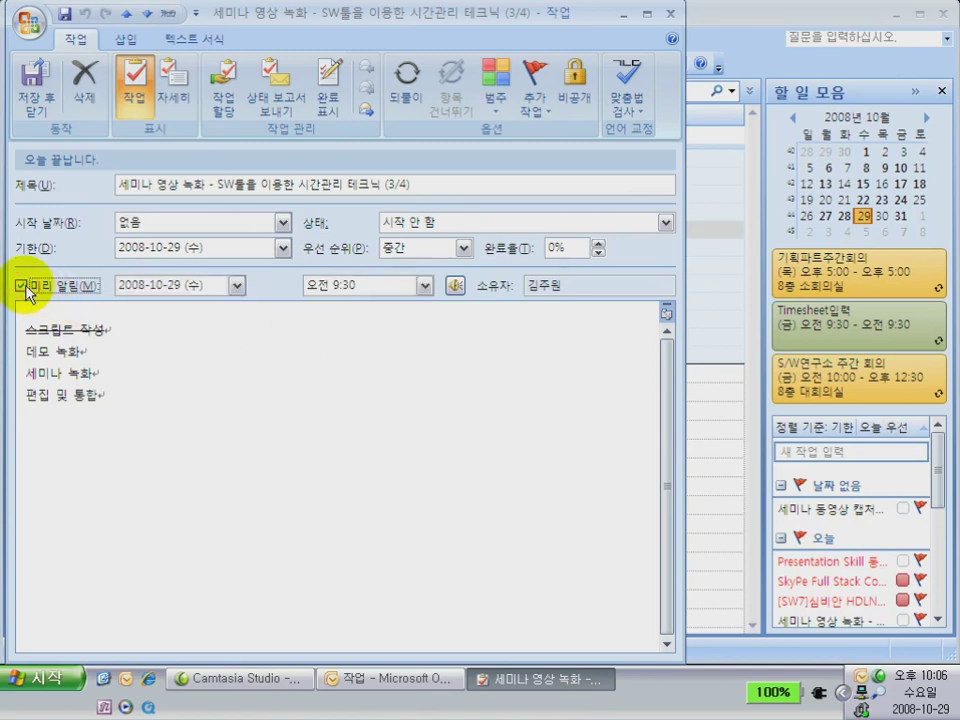
pyautogui.click(48, 115)
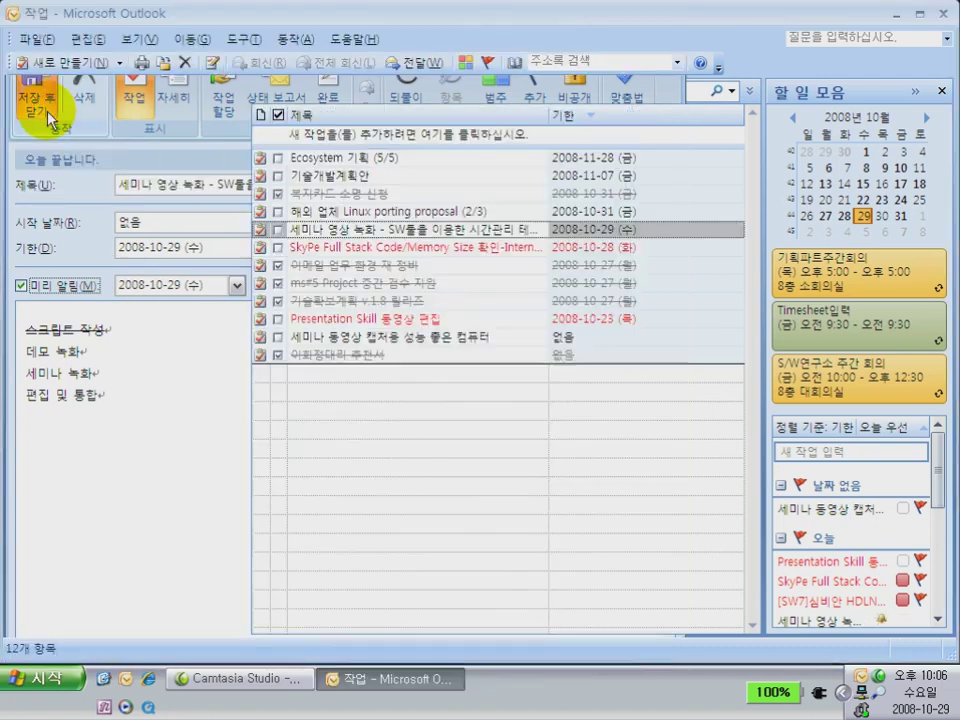
pyautogui.click(470, 477)
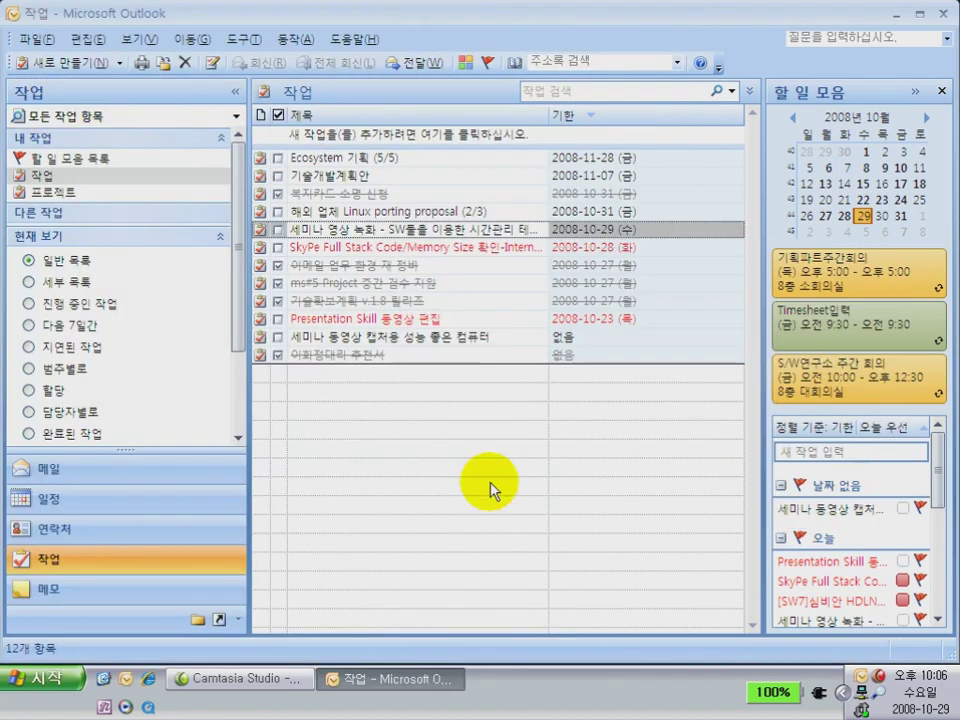
# Reopen the task and toggle strikethrough off and back on for the 스크립트 작성 note line
pyautogui.doubleClick(409, 244)
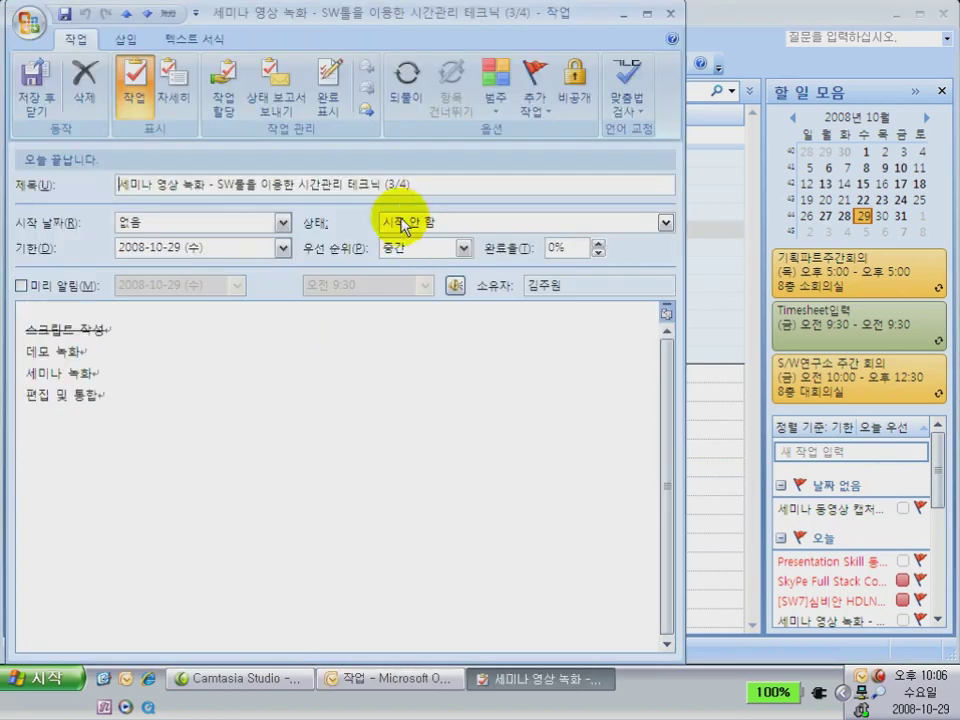
pyautogui.click(380, 185)
pyautogui.moveTo(380, 185); pyautogui.dragTo(129, 189)
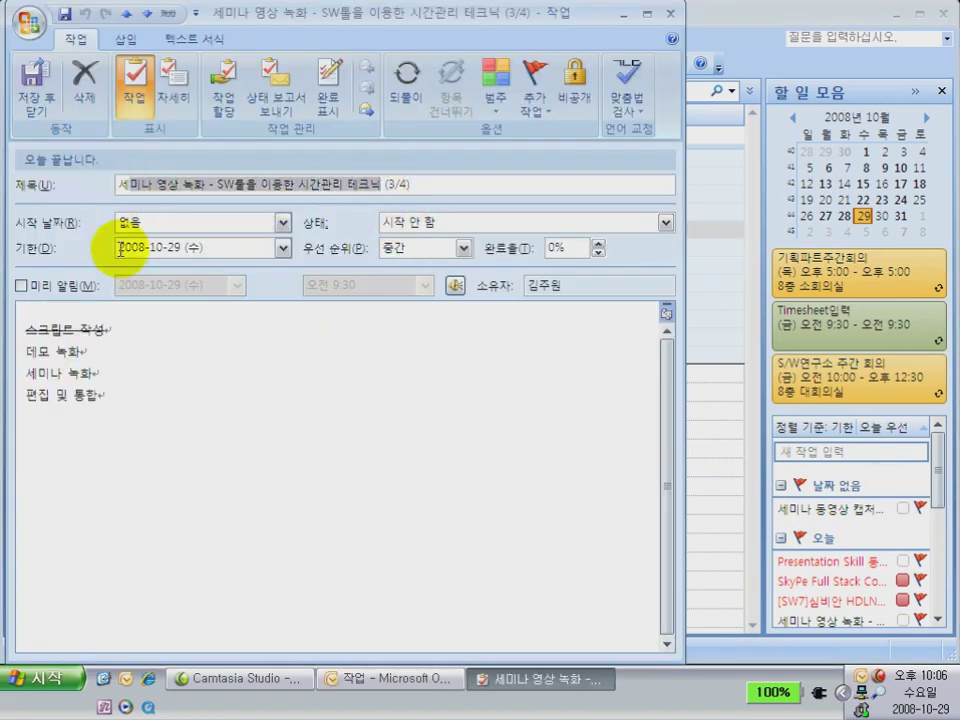
pyautogui.click(109, 333)
pyautogui.click(104, 395)
pyautogui.moveTo(110, 329); pyautogui.dragTo(25, 326)
pyautogui.click(168, 14)
pyautogui.click(168, 14)
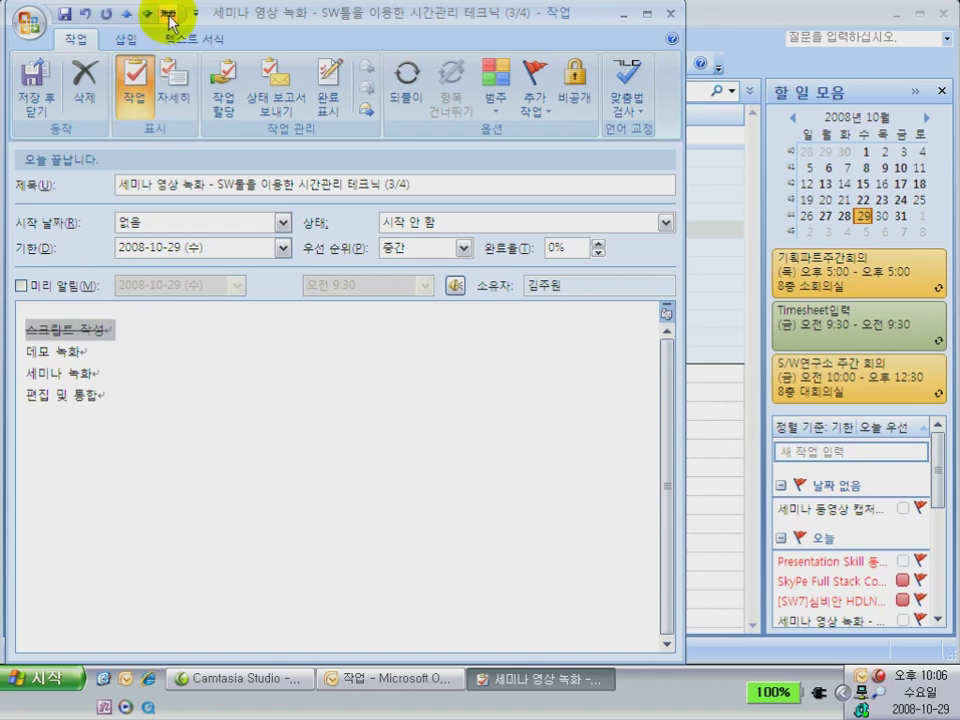
# Strike through 데모 녹화, change the title count from (3/4) to (2/4), and save
pyautogui.moveTo(384, 183); pyautogui.dragTo(413, 183)
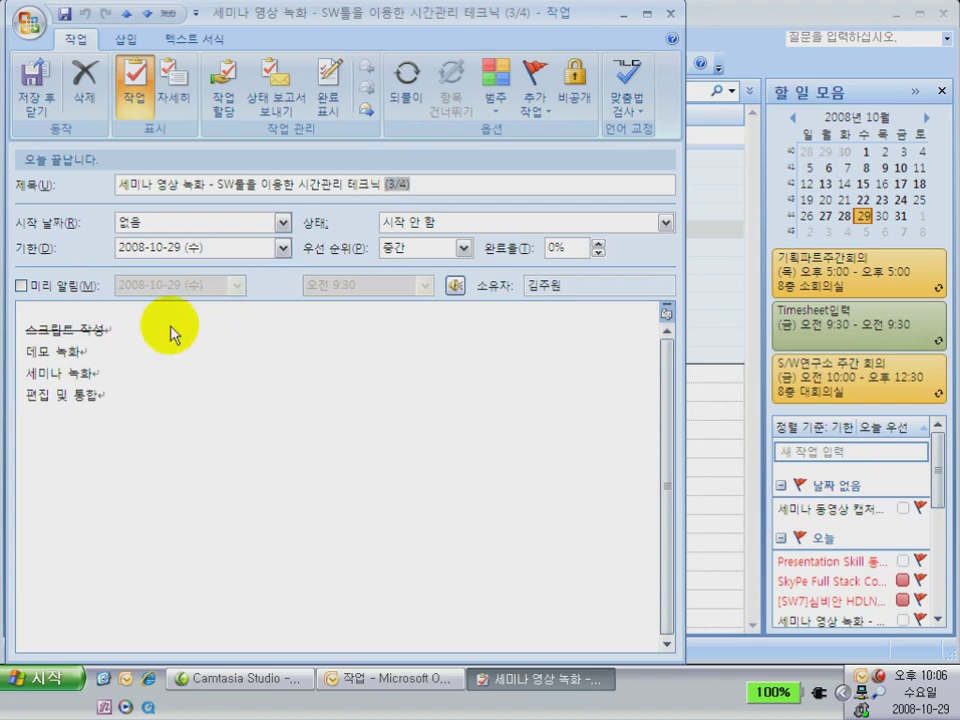
pyautogui.click(111, 343)
pyautogui.click(20, 345)
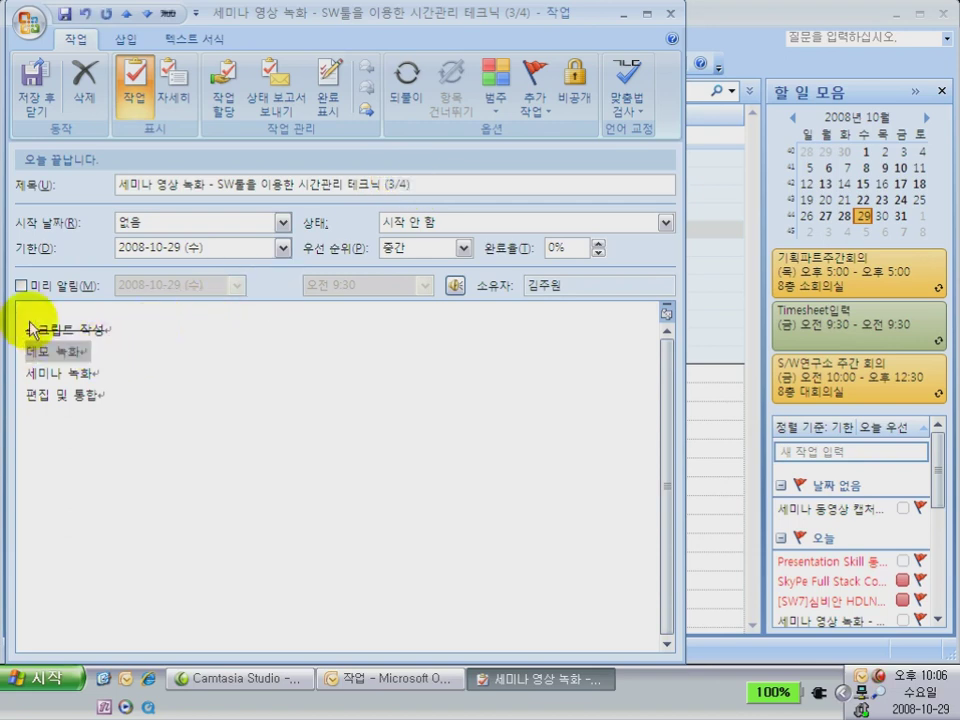
pyautogui.click(168, 16)
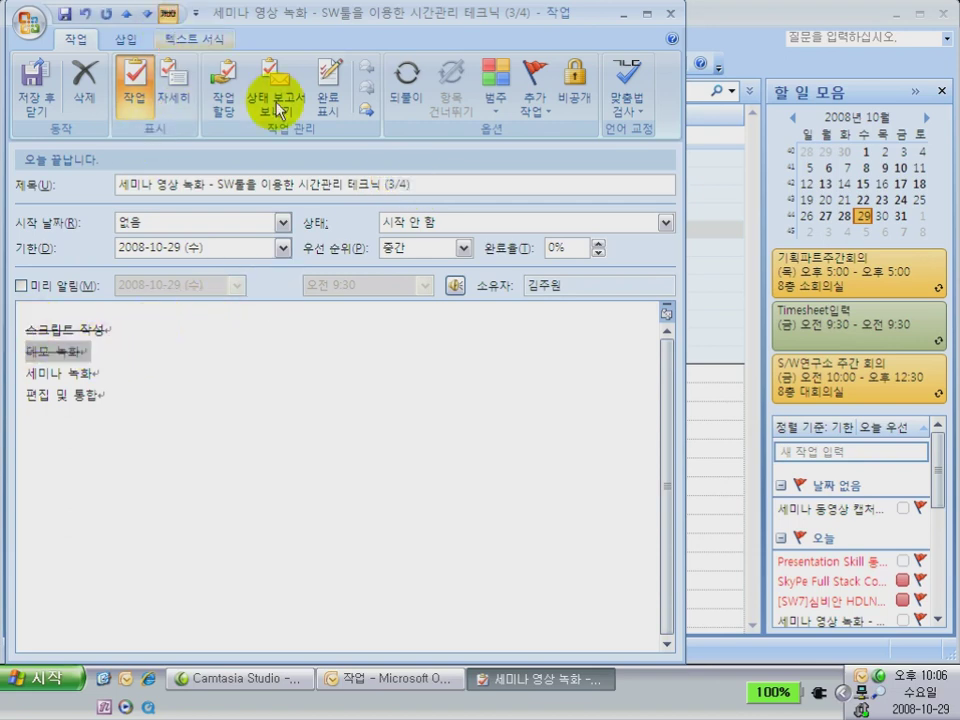
pyautogui.click(394, 184)
pyautogui.write('2')
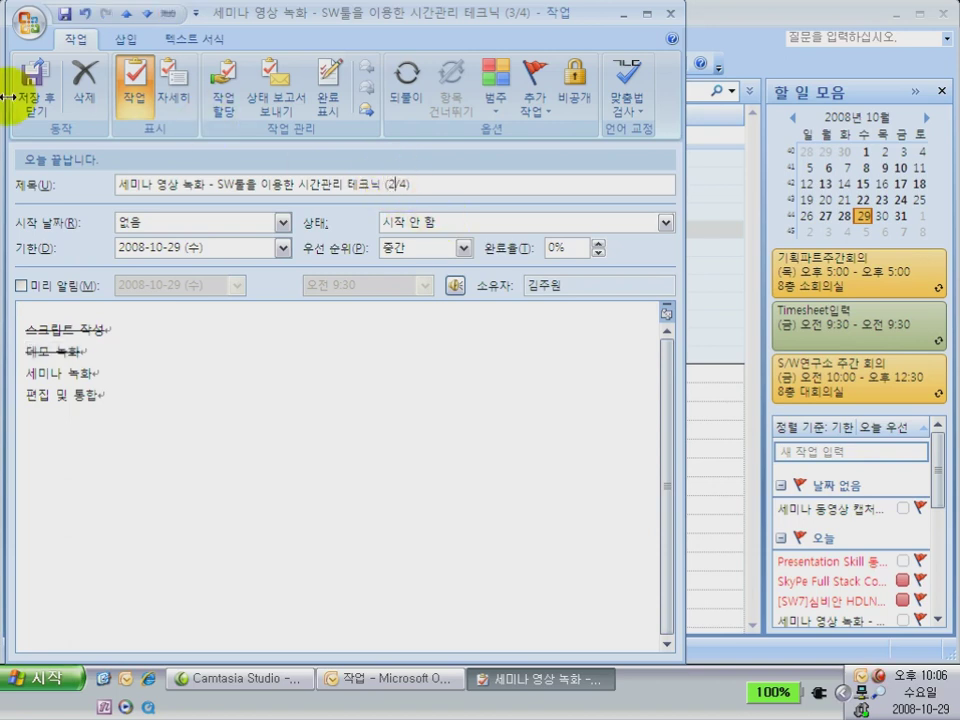
pyautogui.click(30, 100)
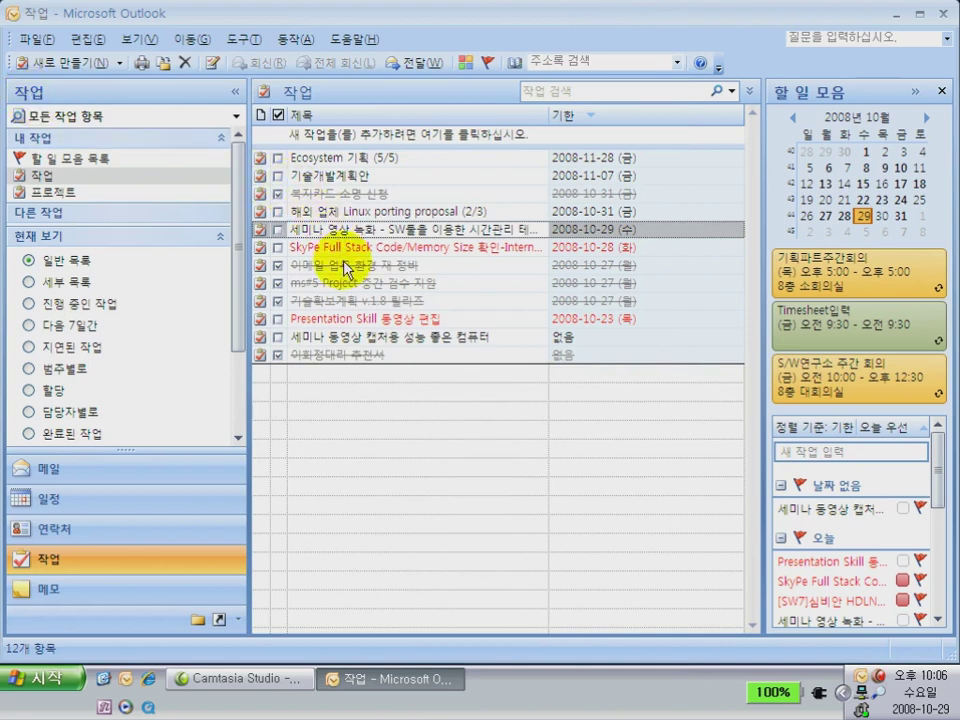
# Set the 세미나 동영상 캡처용 성능 좋은 컴퓨터 task's due date to 2008-11-28 and save it
pyautogui.doubleClick(338, 338)
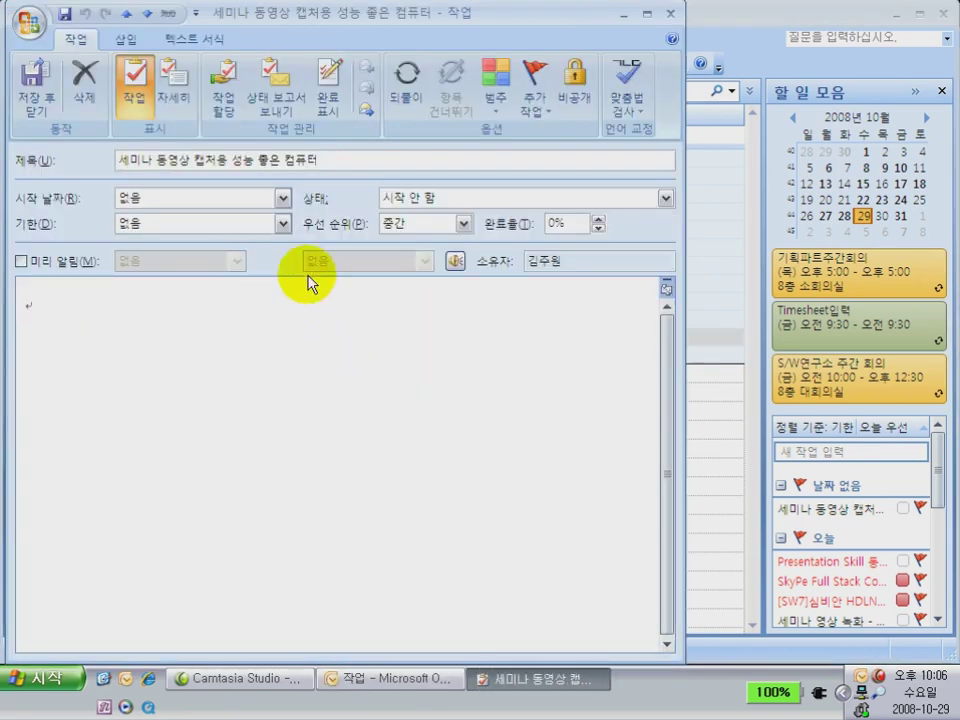
pyautogui.click(285, 225)
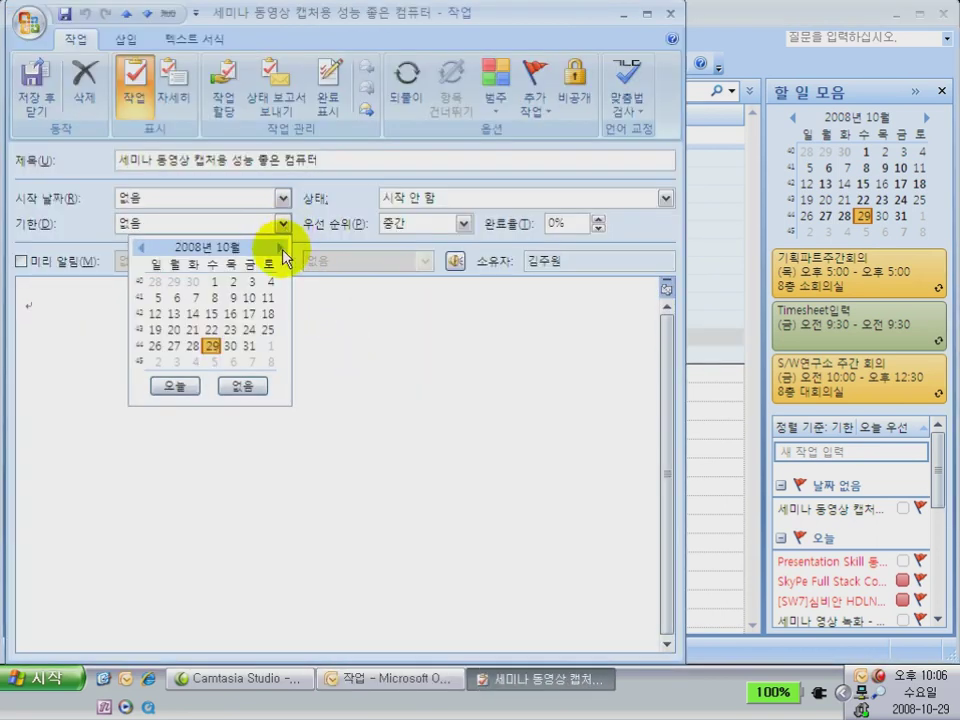
pyautogui.click(281, 250)
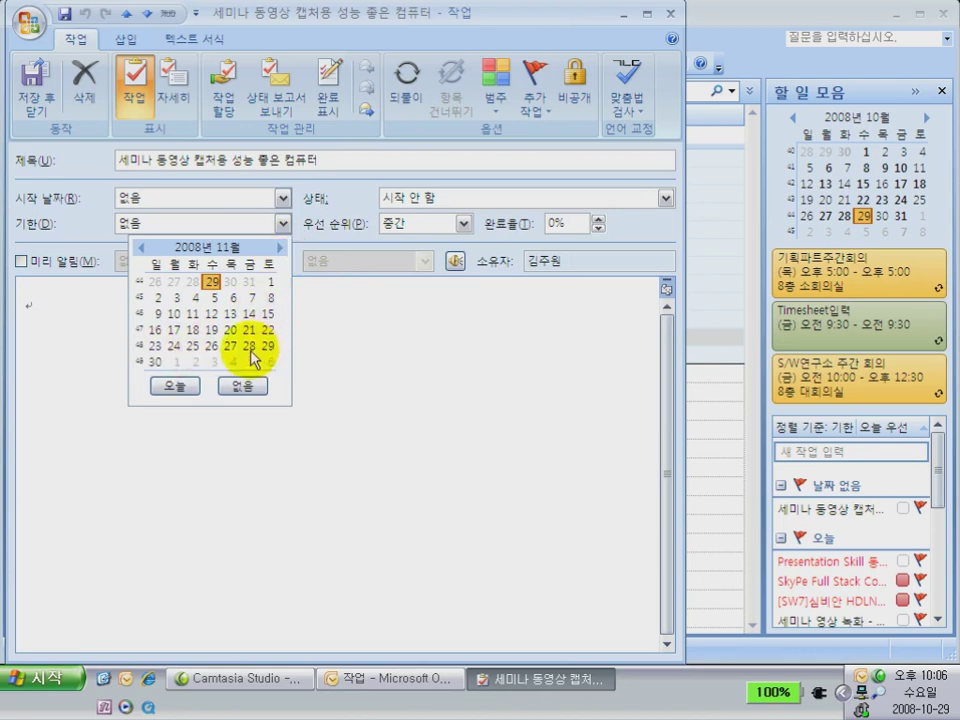
pyautogui.click(250, 347)
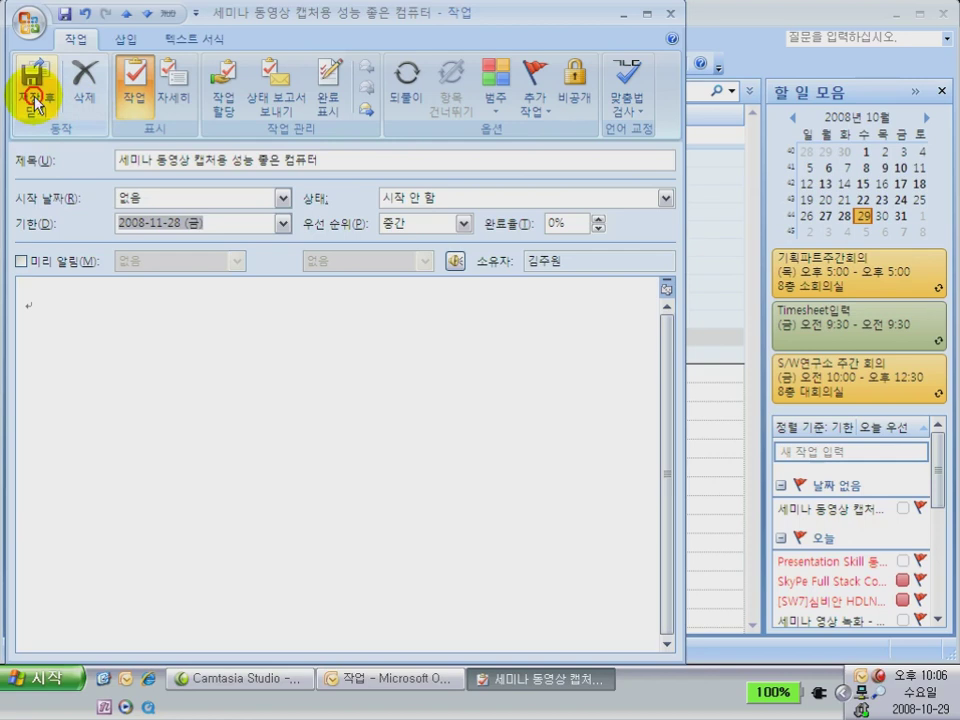
pyautogui.click(33, 95)
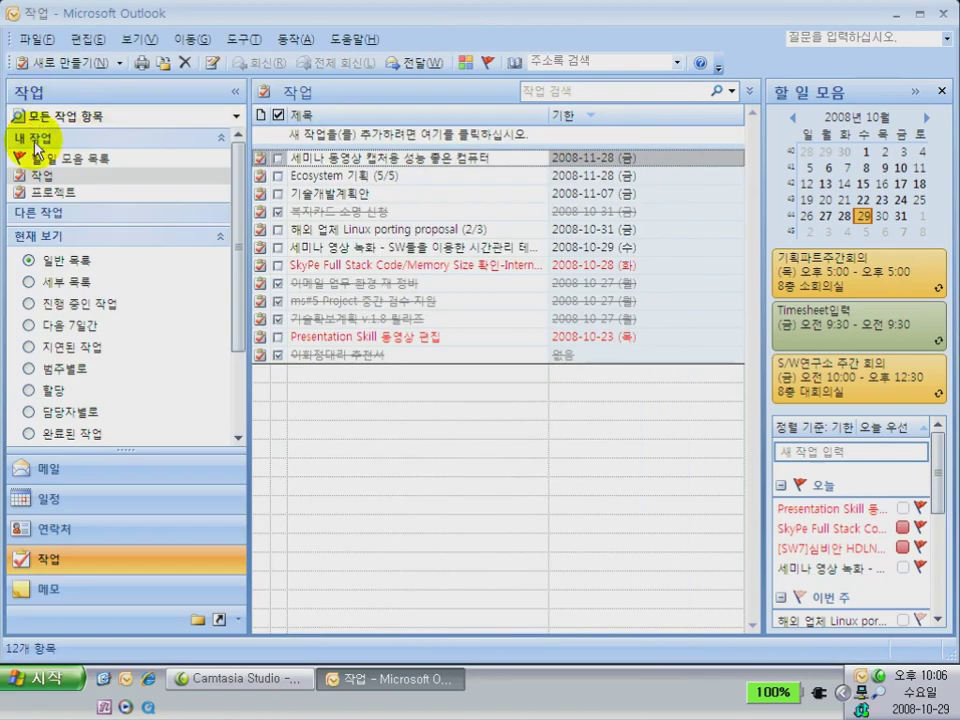
# Switch to Mail to show the Outlook01 Outlook Today page
pyautogui.click(47, 468)
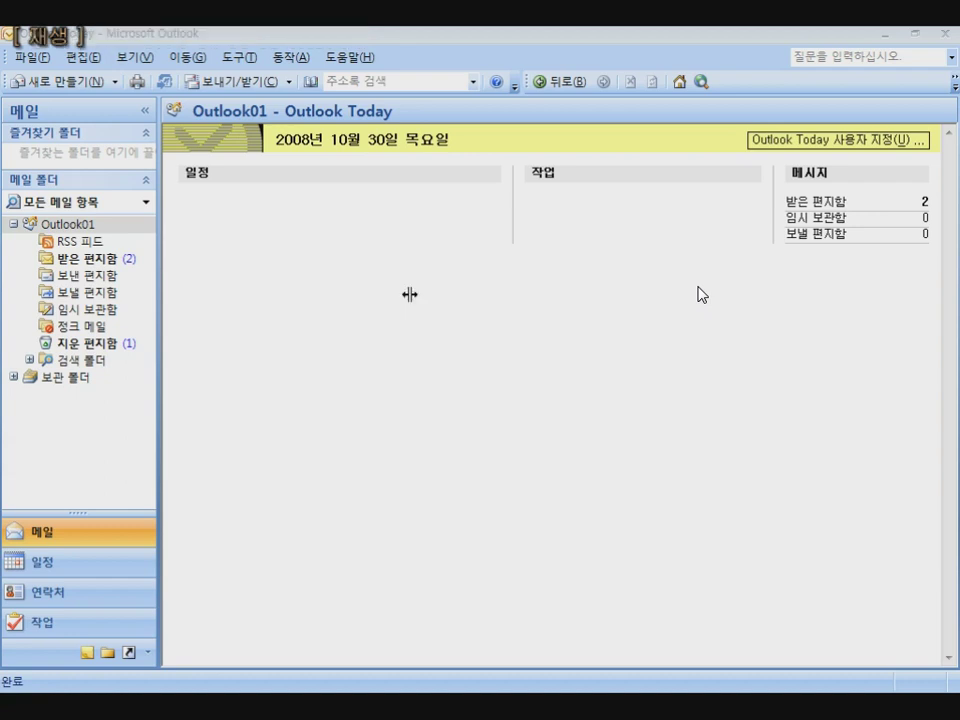
# Create a new task named 작업 할당 데모 in the Outlook01 Tasks folder
pyautogui.click(80, 231)
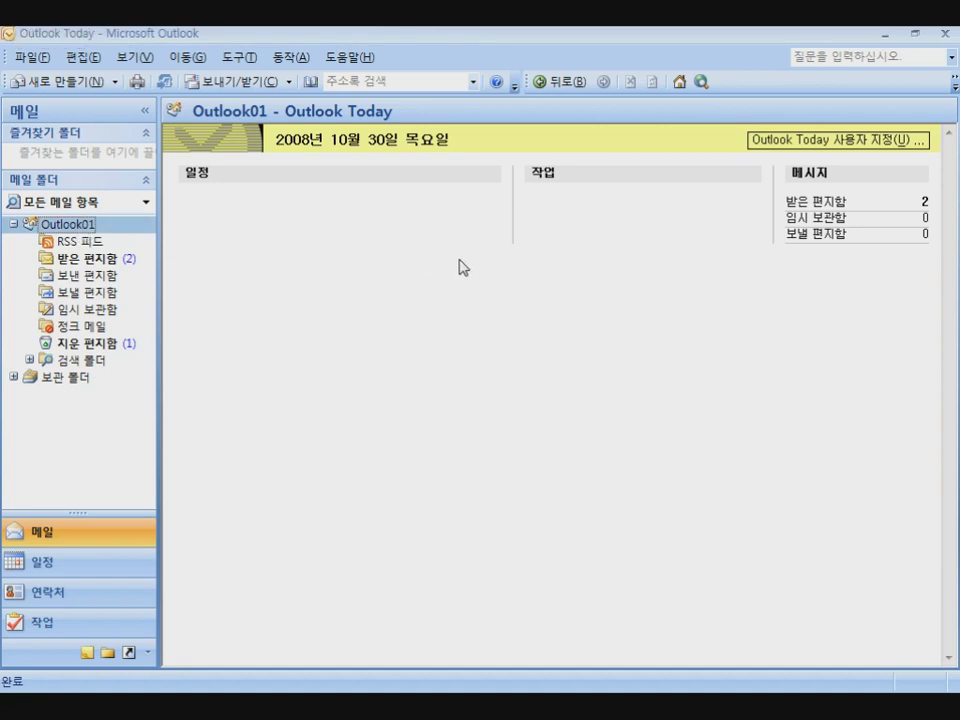
pyautogui.click(552, 180)
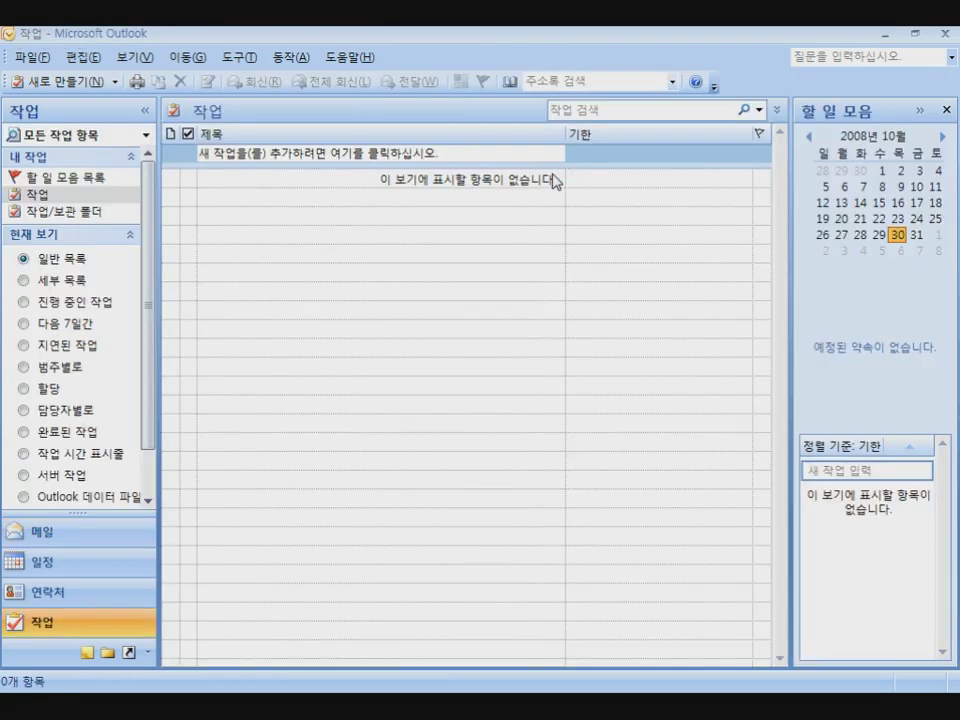
pyautogui.click(367, 152)
pyautogui.write('작ㅇ')
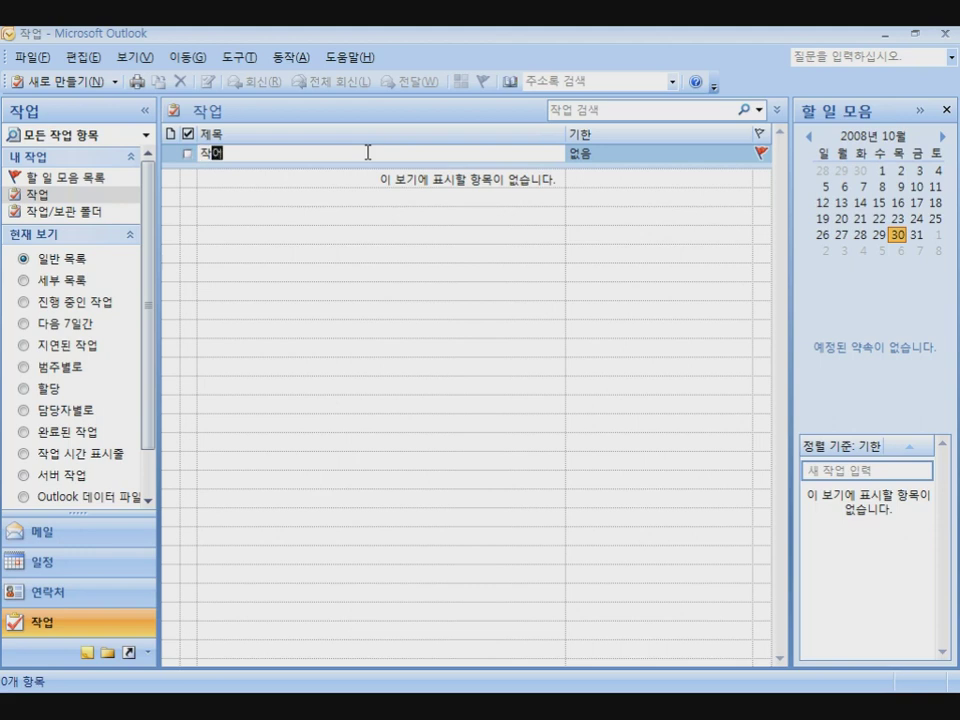
pyautogui.write(' 할당 대')
pyautogui.write('모')
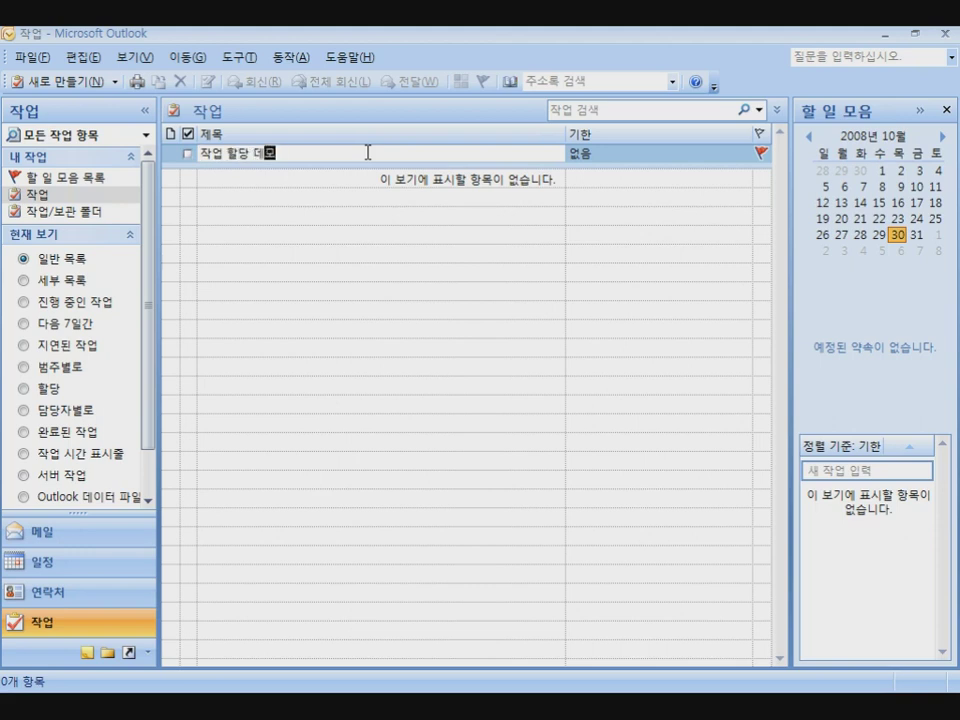
pyautogui.press('Return')
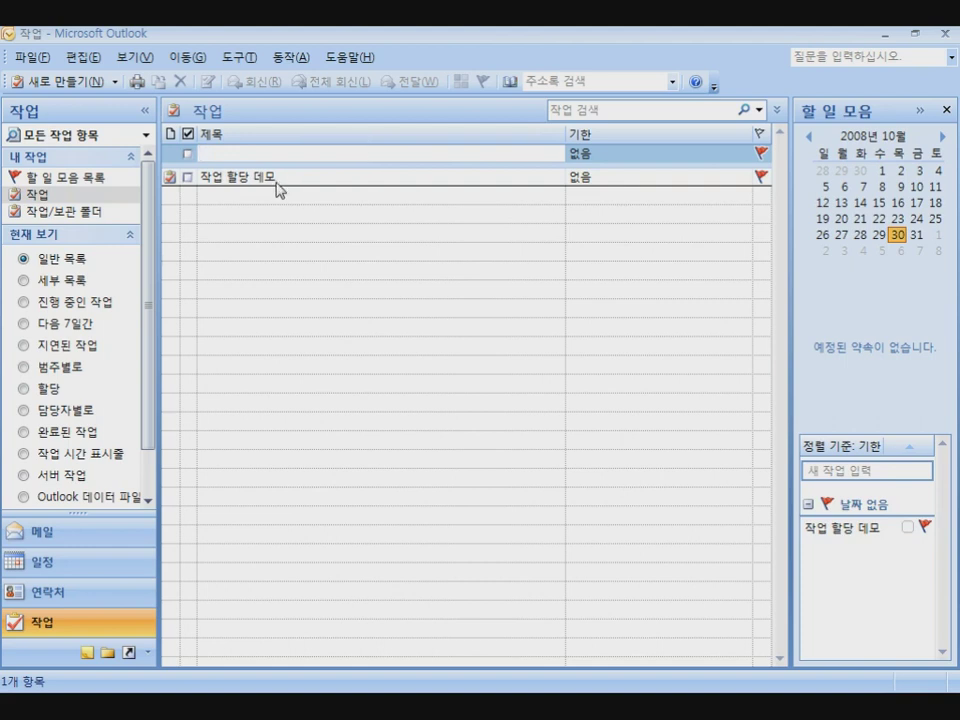
# Give 작업 할당 데모 due date 2008-11-07, a reminder and 높음 priority
pyautogui.doubleClick(280, 178)
pyautogui.doubleClick(253, 51)
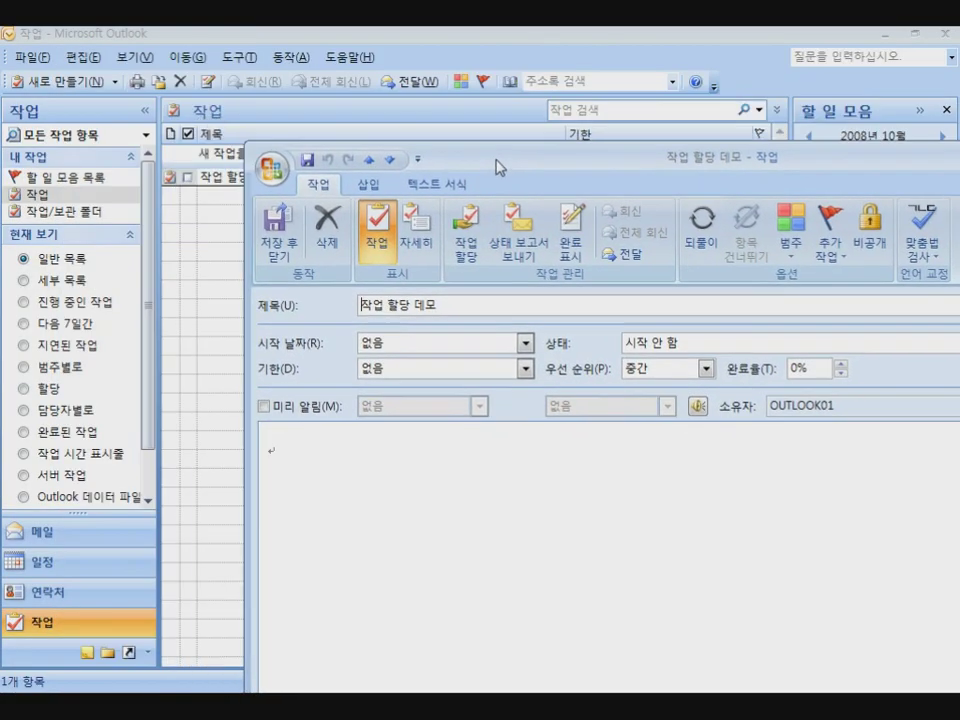
pyautogui.click(525, 368)
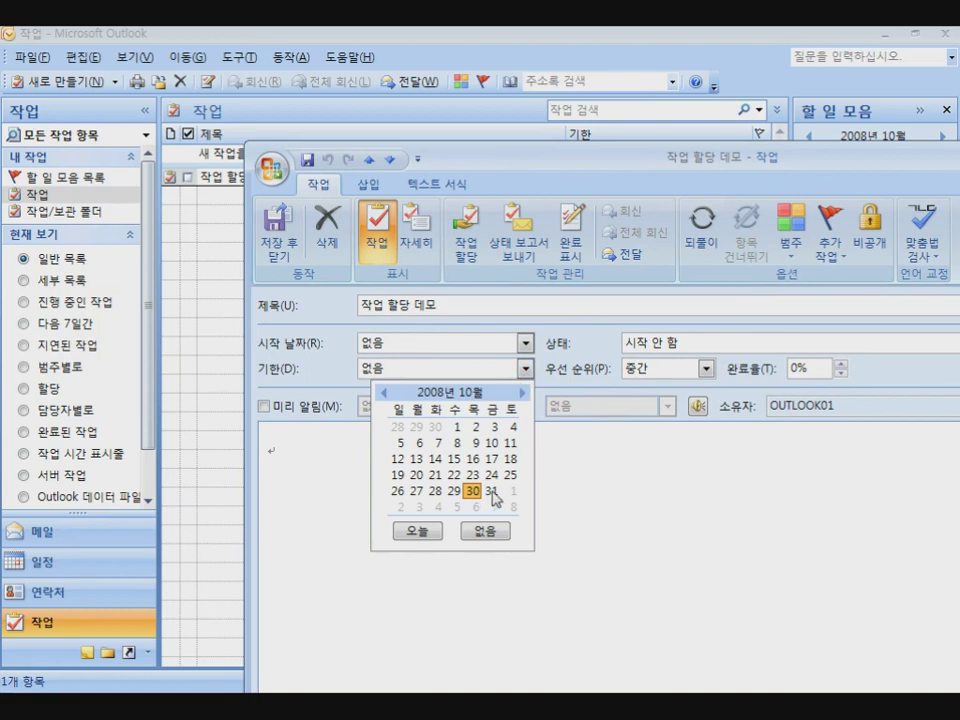
pyautogui.click(524, 395)
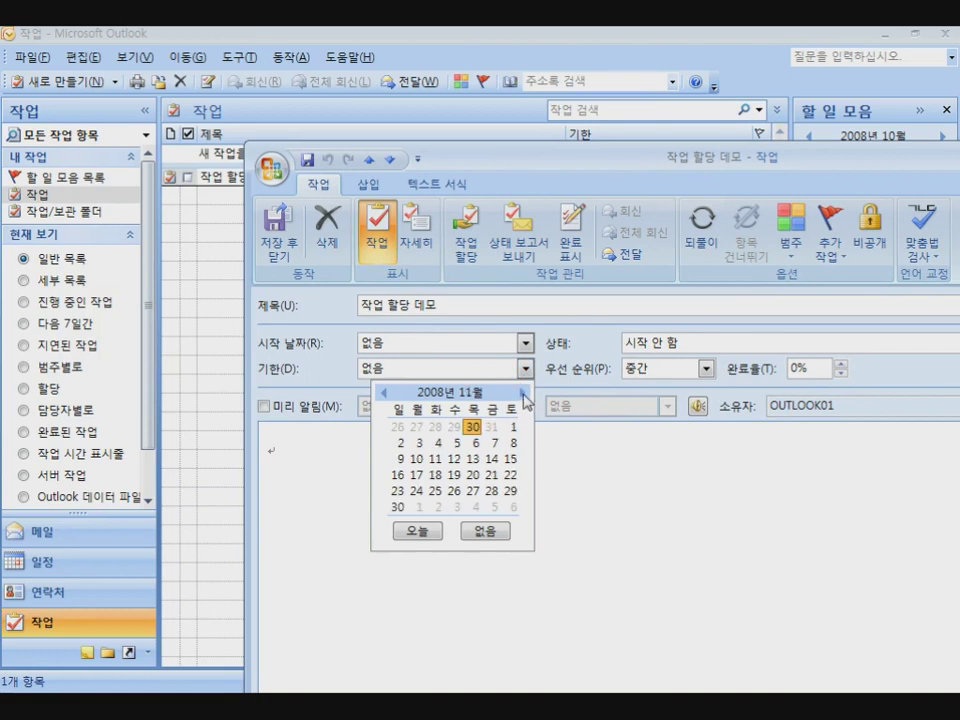
pyautogui.click(494, 442)
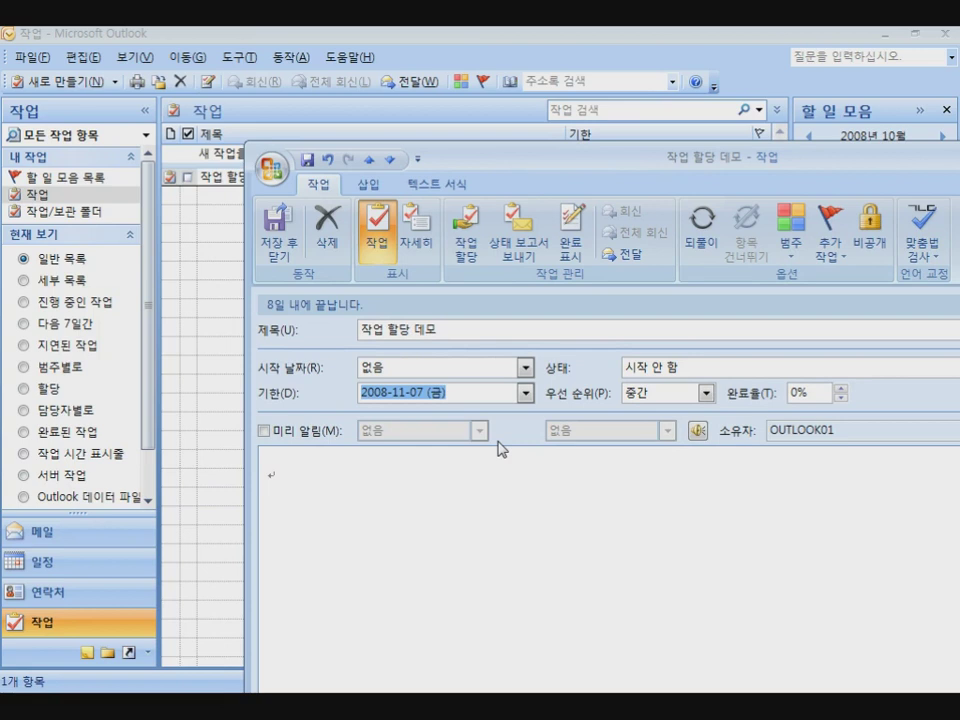
pyautogui.click(264, 431)
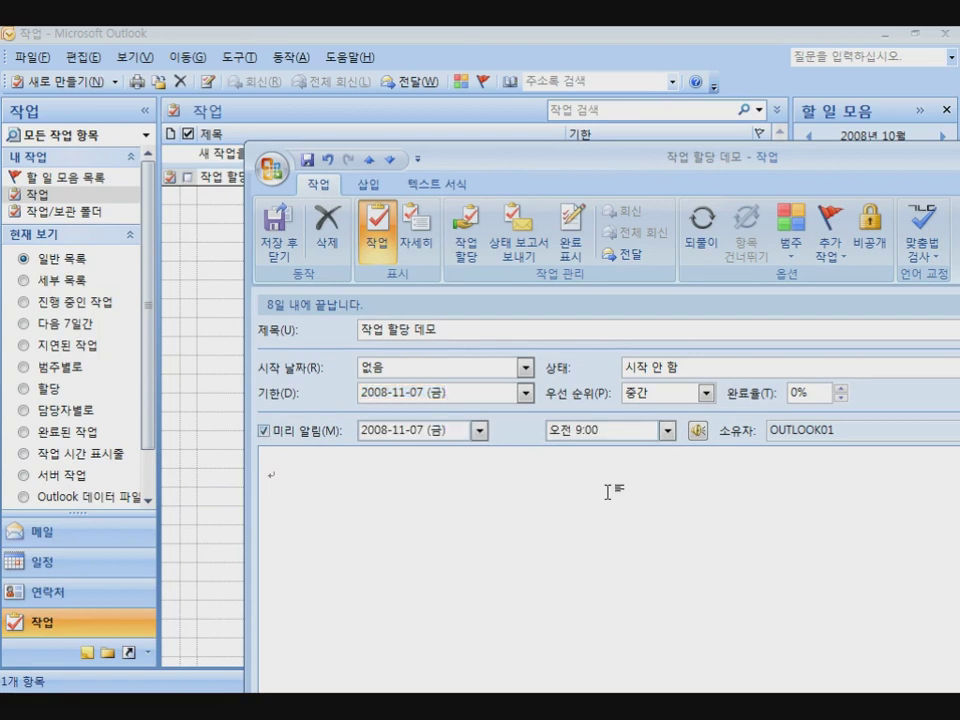
pyautogui.click(706, 393)
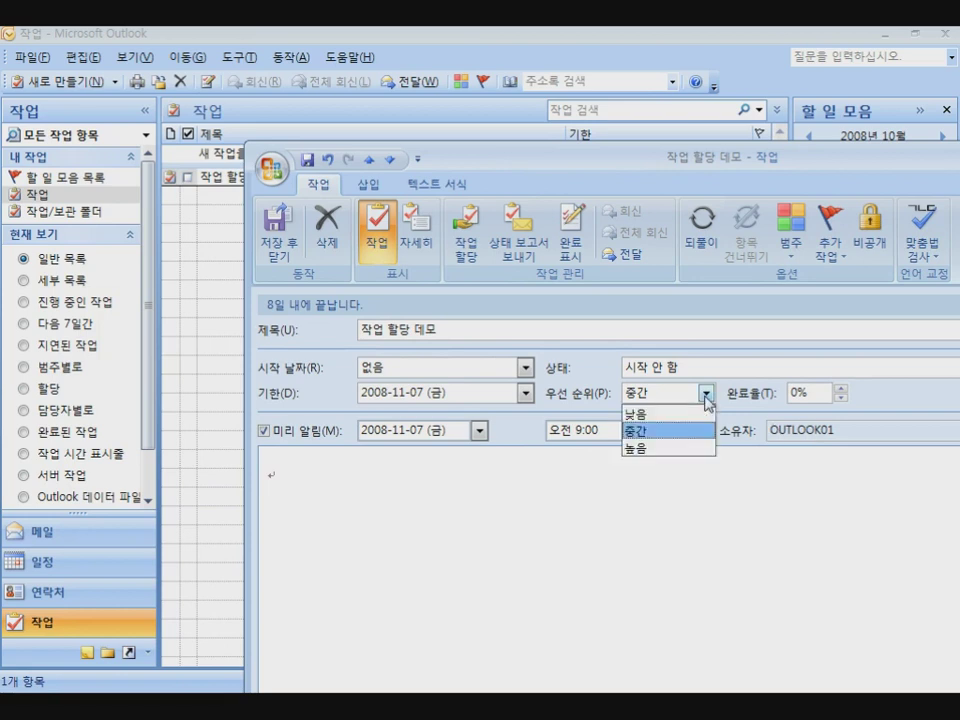
pyautogui.click(666, 449)
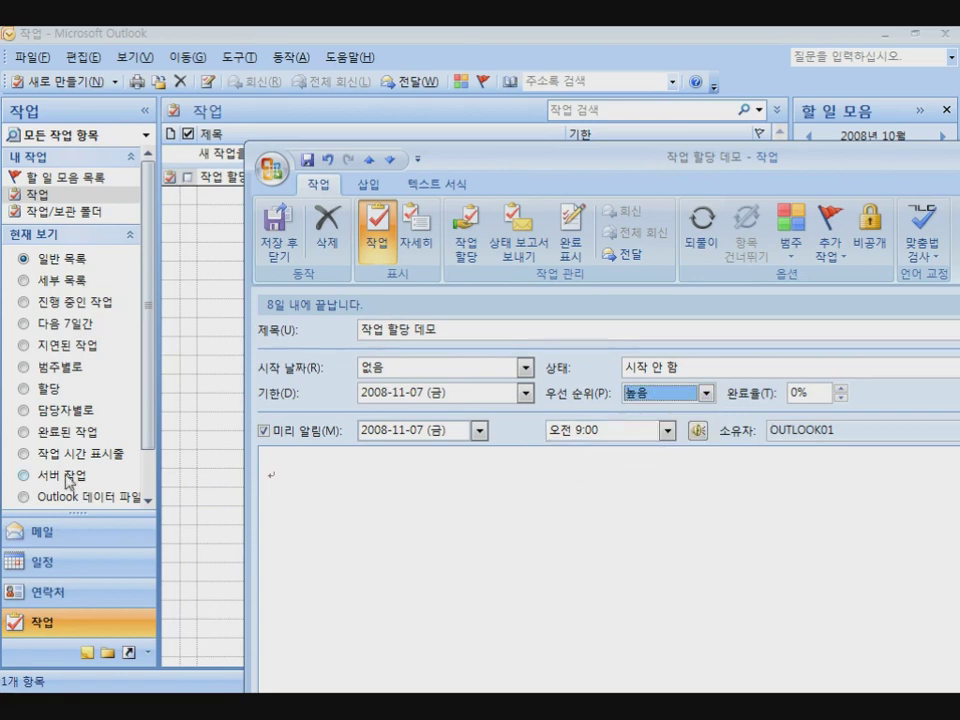
pyautogui.click(40, 531)
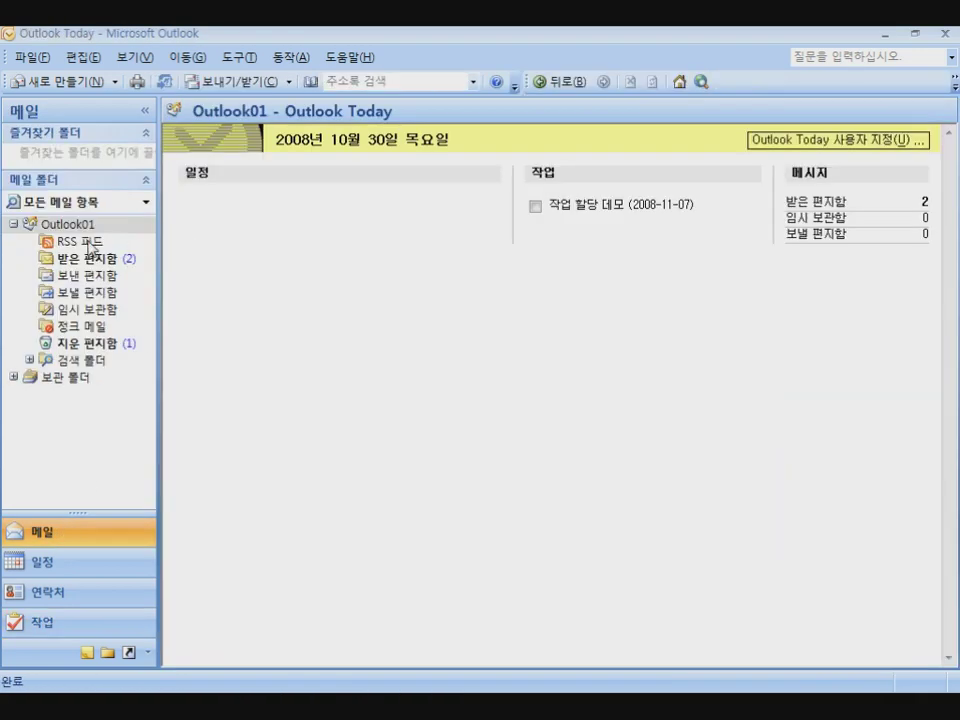
# Drag the TechNet seminar e-mail from 받은 편지함 into the 작업 할당 데모 task's notes
pyautogui.click(86, 259)
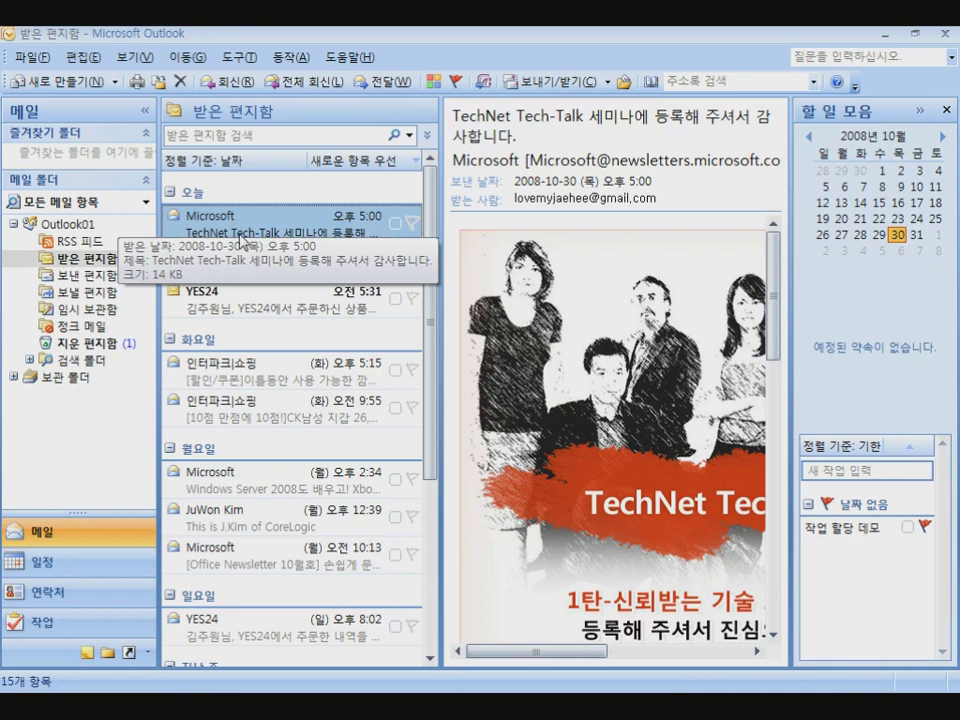
pyautogui.hotkey('alt', 'Tab')
pyautogui.moveTo(313, 50); pyautogui.dragTo(785, 163)
pyautogui.moveTo(288, 226); pyautogui.dragTo(423, 403)
pyautogui.hotkey('alt', 'Tab')
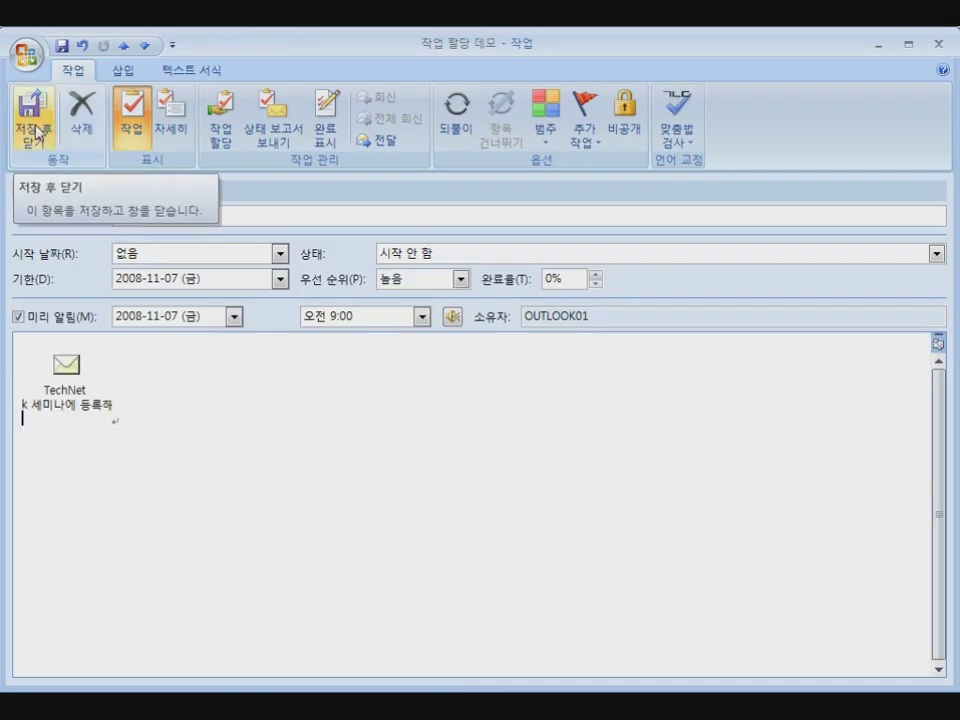
# Turn the task into an assignment addressed to Outlook02
pyautogui.click(220, 145)
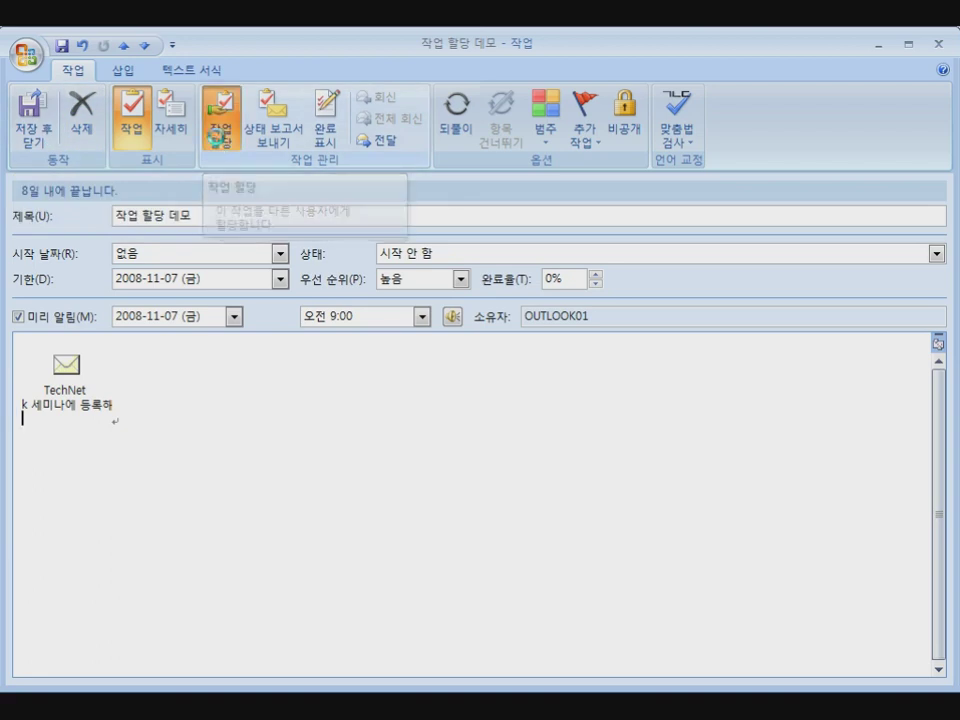
pyautogui.click(148, 231)
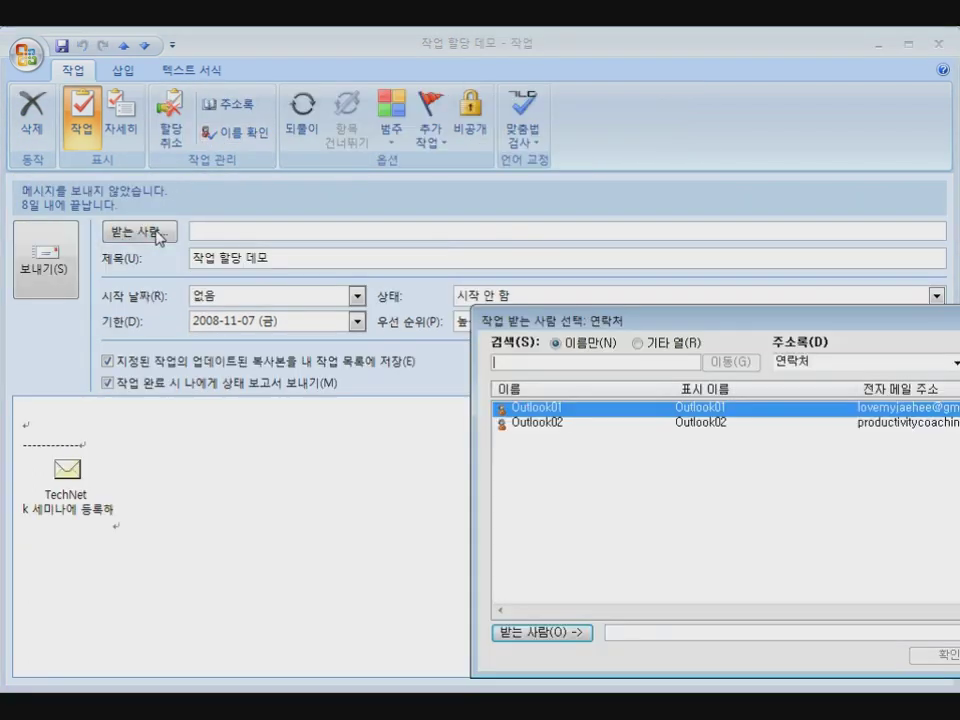
pyautogui.click(521, 424)
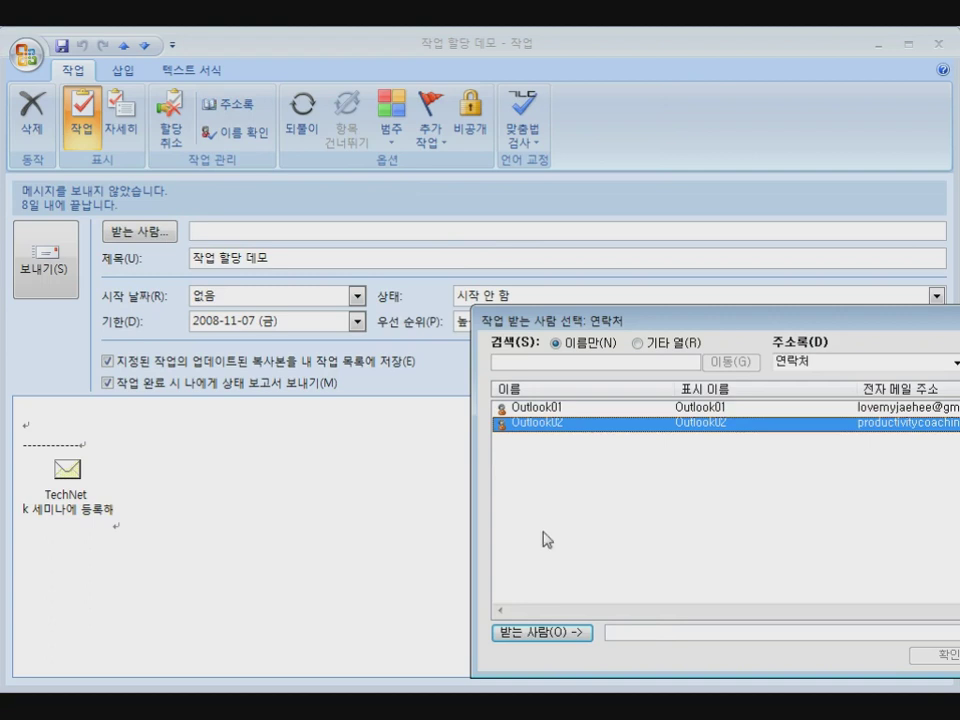
pyautogui.click(570, 633)
pyautogui.moveTo(664, 326); pyautogui.dragTo(396, 257)
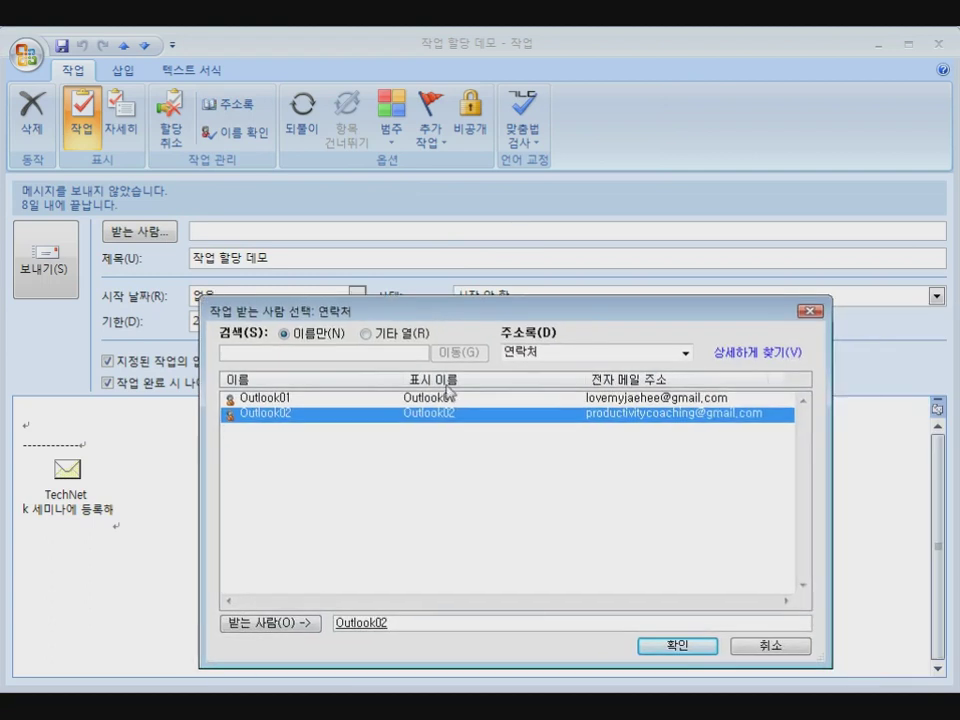
pyautogui.click(677, 643)
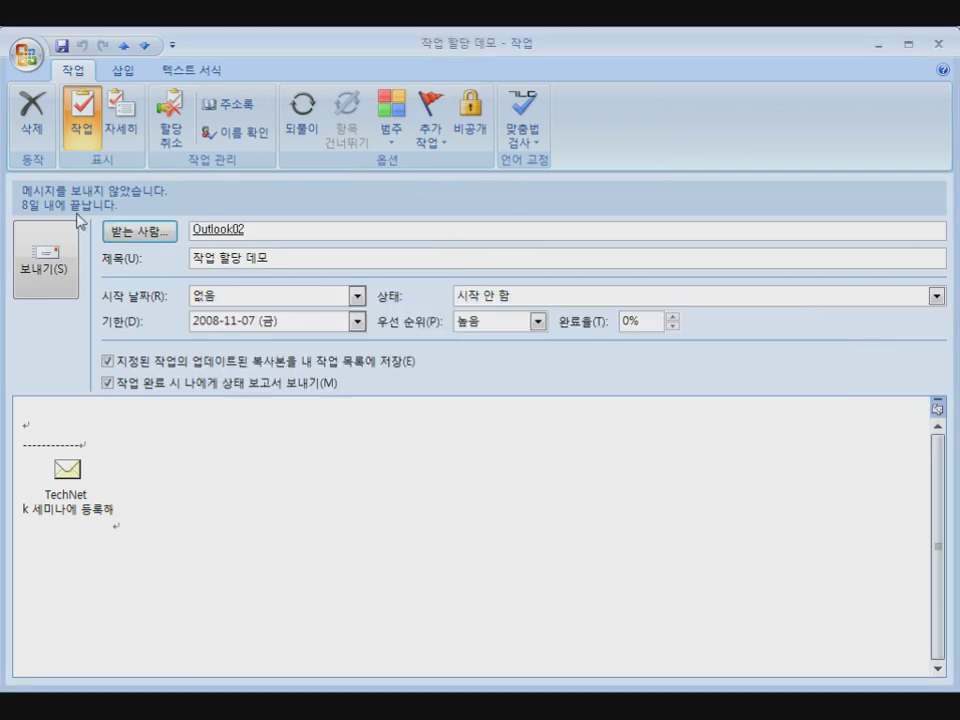
# Write four instruction lines: finish on time, why it matters, whom to ask, and ask Outlook01 for budget
pyautogui.click(41, 422)
pyautogui.write('이 작업')
pyautogui.write('을 저해진 기간 안')
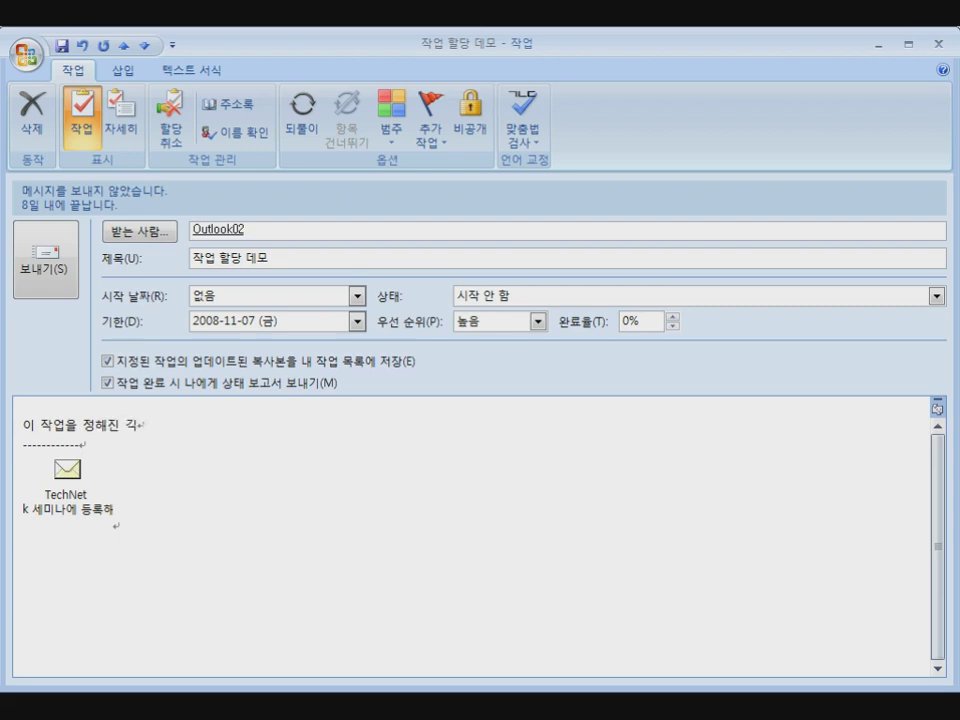
pyautogui.write('에 완료해 주세요.')
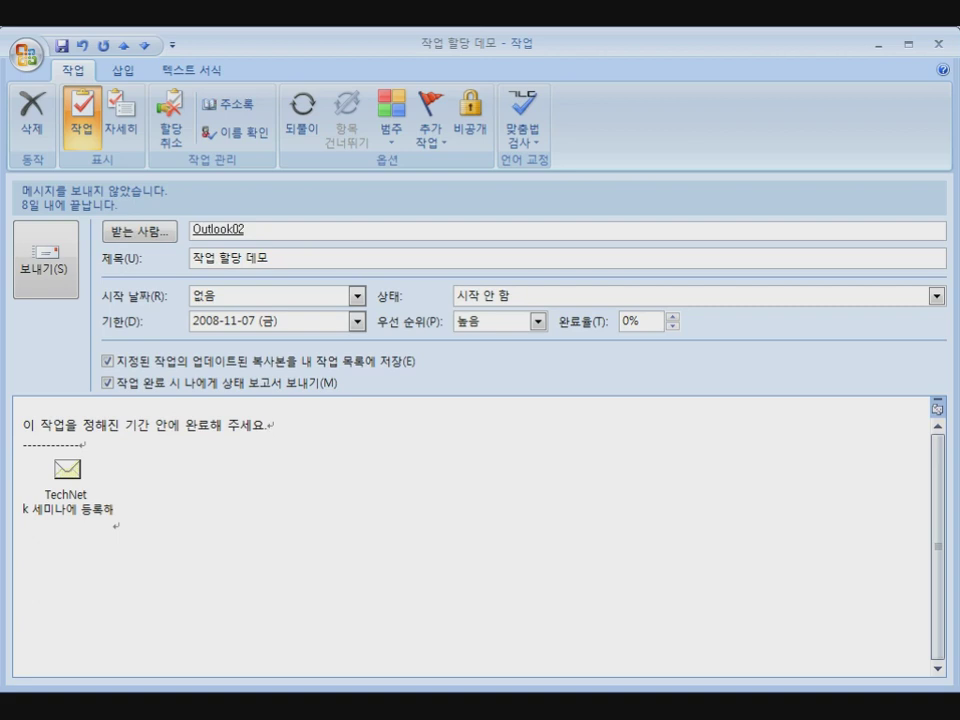
pyautogui.press('Return')
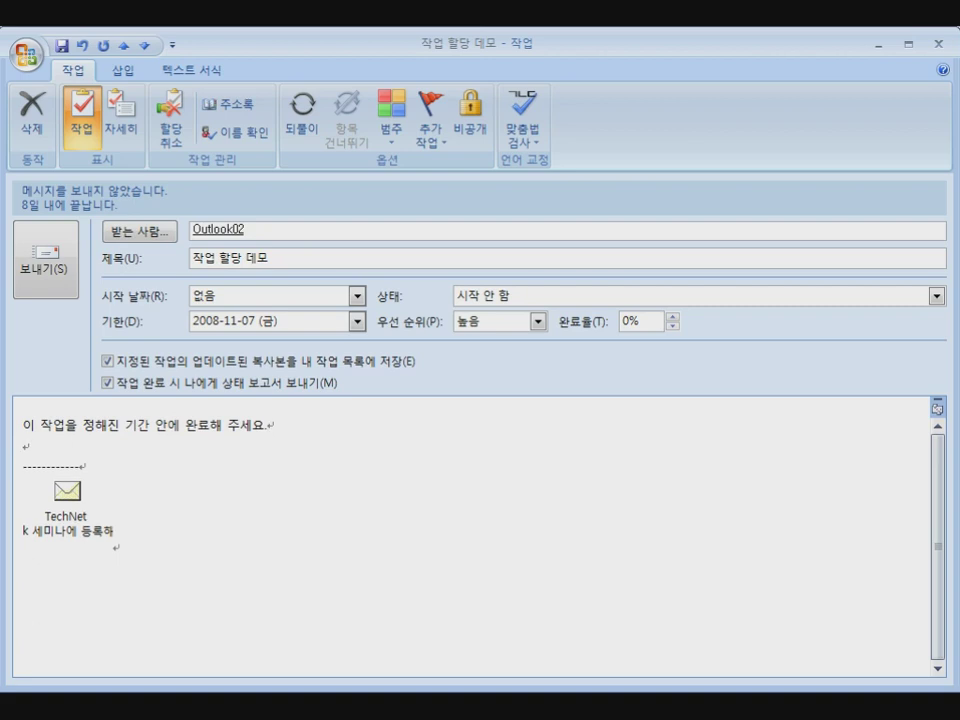
pyautogui.write('기대')
pyautogui.write('이 업ㅁ')
pyautogui.write('는 여자')
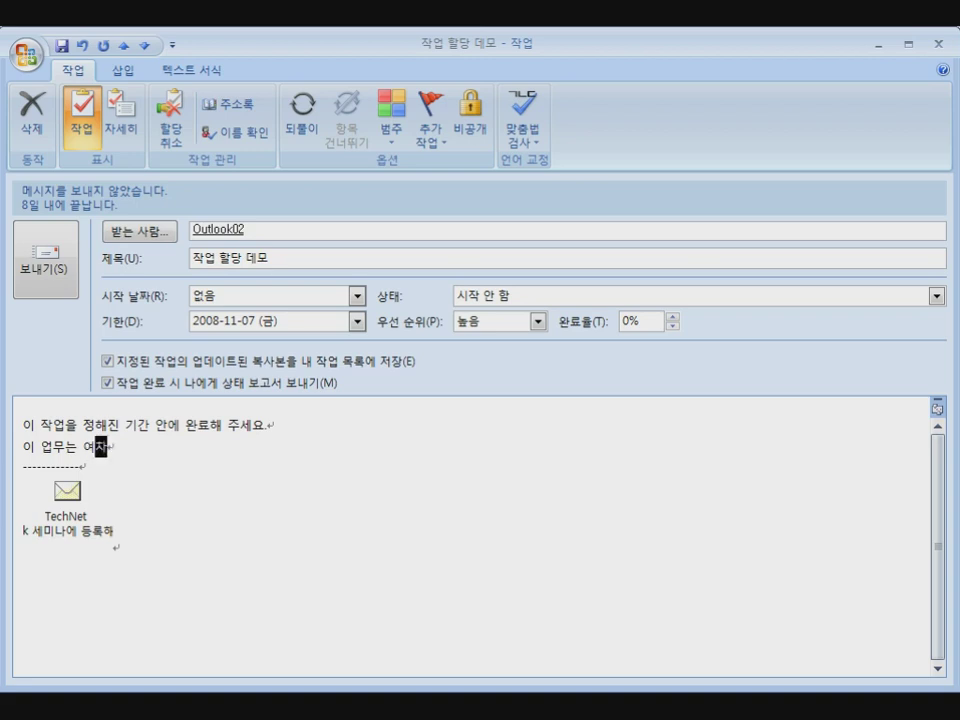
pyautogui.write('여ㅑㅎ차한 ')
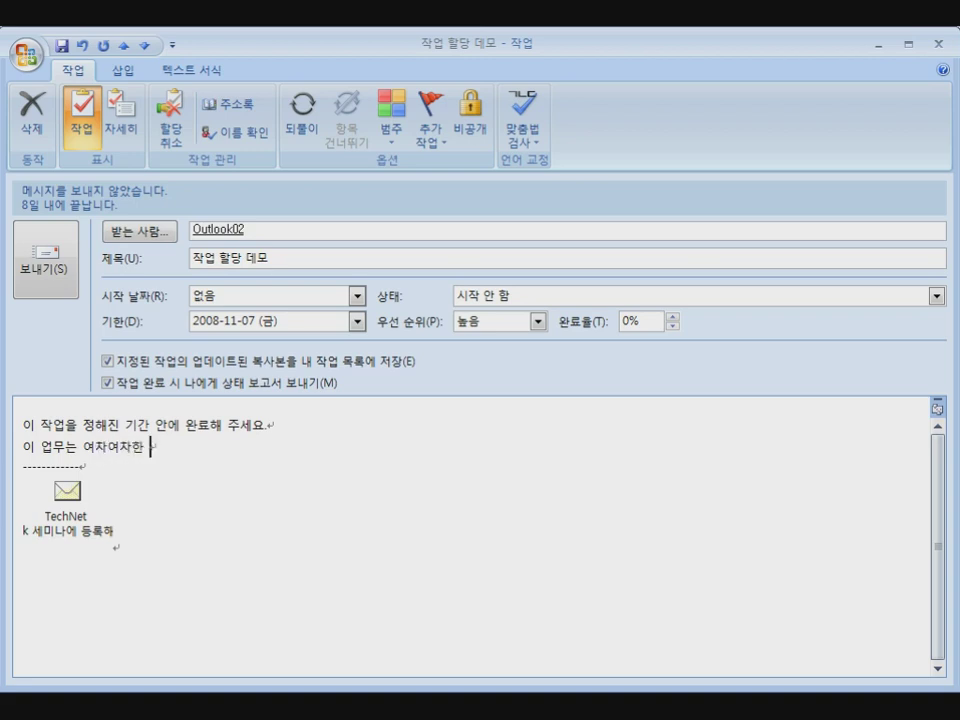
pyautogui.write('이유 때문에 굉장ㅎ')
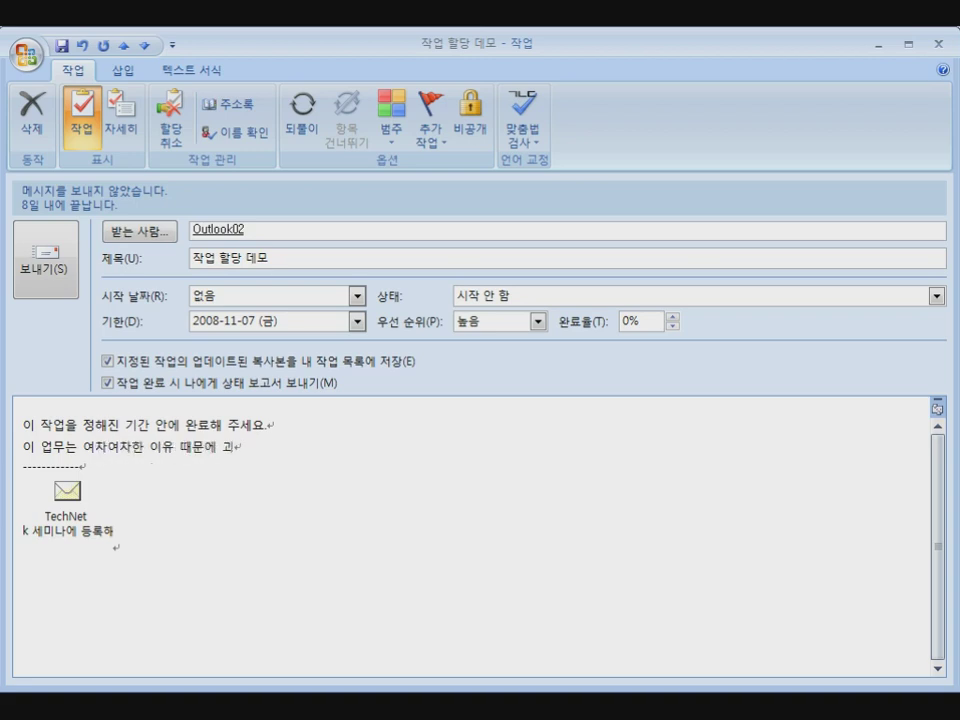
pyautogui.write('히 ㅈ중요합니다.')
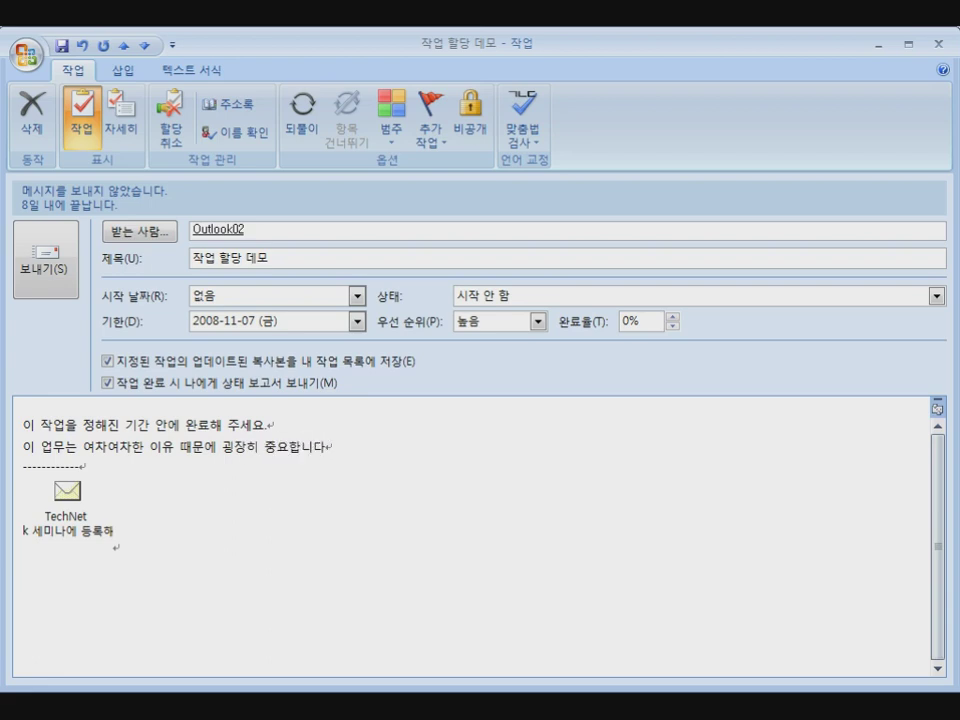
pyautogui.press('Return')
pyautogui.write('도움이 ㅍ필요하다면')
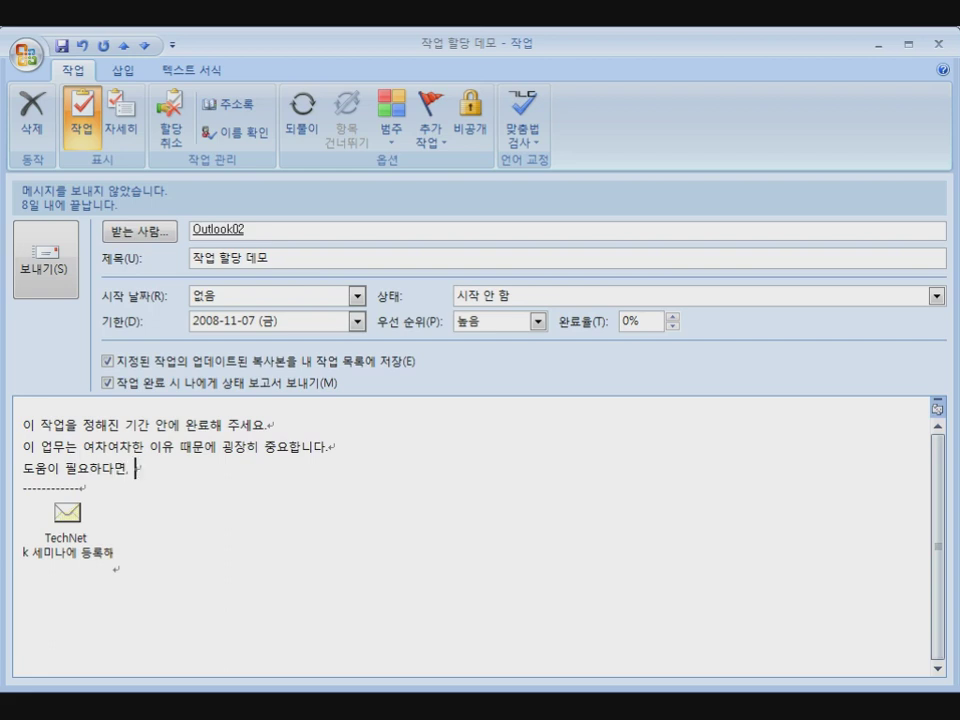
pyautogui.write(', 박ㅇ')
pyautogui.write('무개에게 문ㅇ')
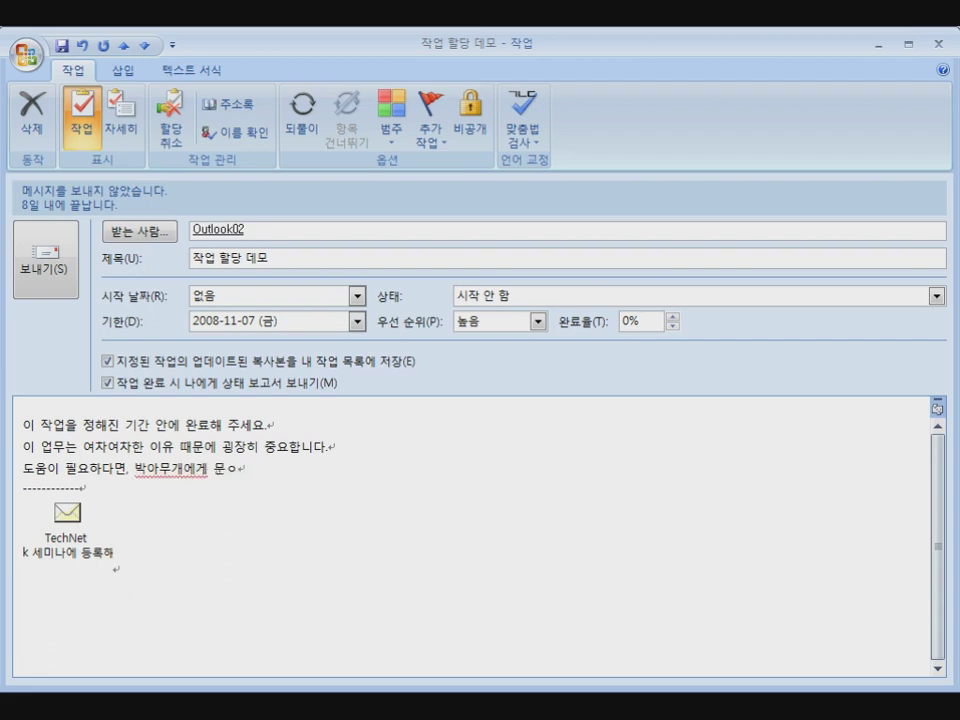
pyautogui.press('BackSpace')
pyautogui.write('의하세요.')
pyautogui.press('Return')
pyautogui.write('ㅇㅖ사ㄴ이 필요하면 ')
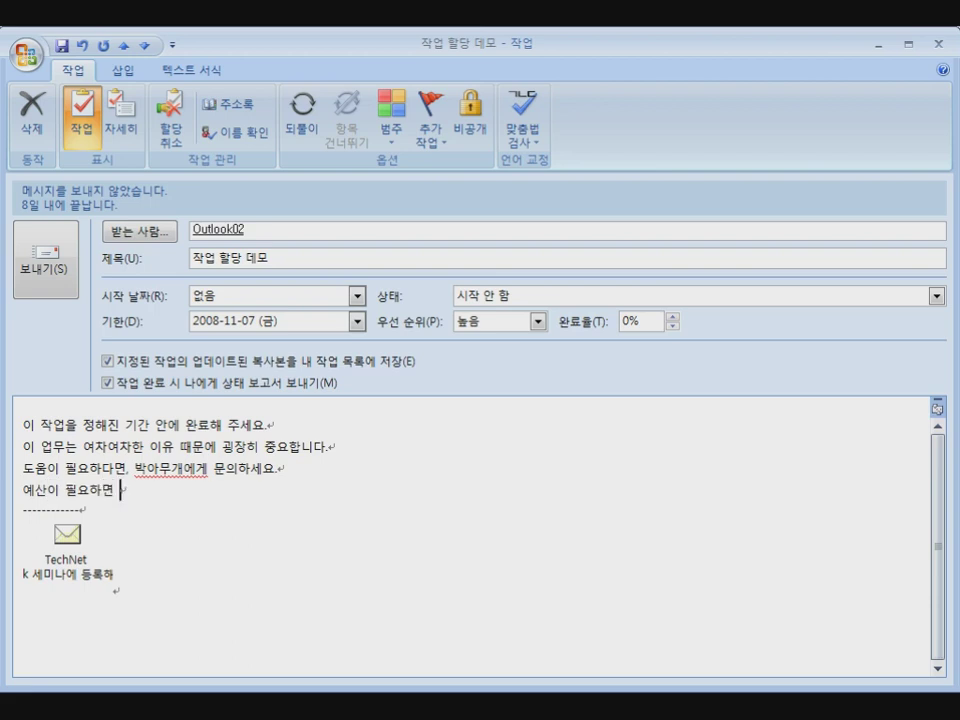
pyautogui.write('Outlook01에게 요청하셍')
pyautogui.write('요.')
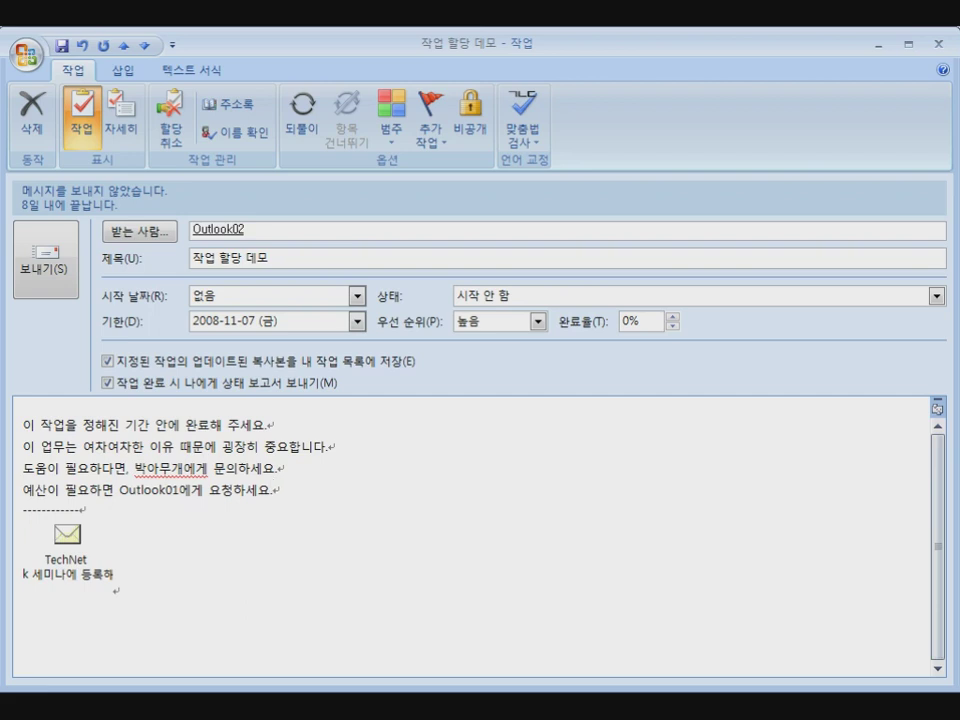
pyautogui.press('Return')
pyautogui.write('...')
pyautogui.press('Return')
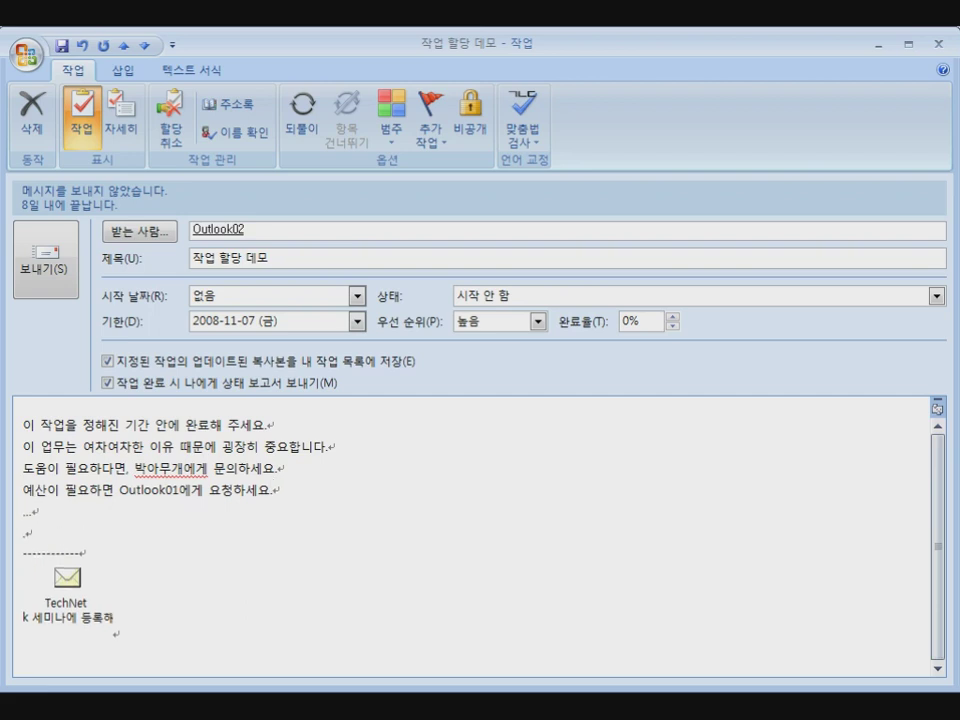
# Send the task request and open it from OUTLOOK01 in Outlook02's inbox
pyautogui.click(33, 272)
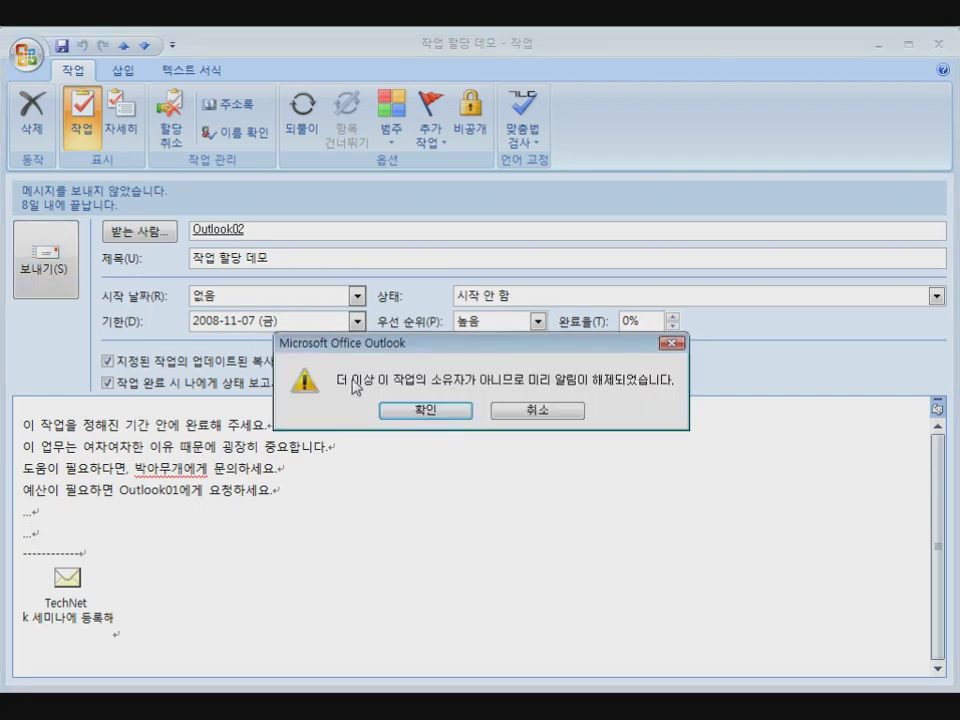
pyautogui.click(447, 421)
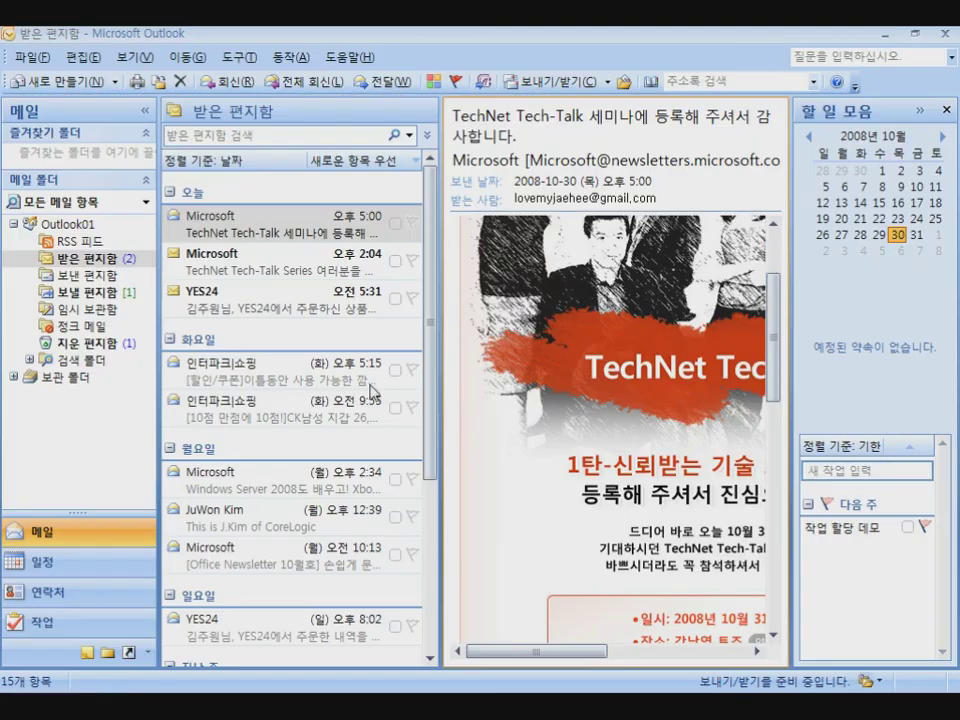
pyautogui.click(68, 224)
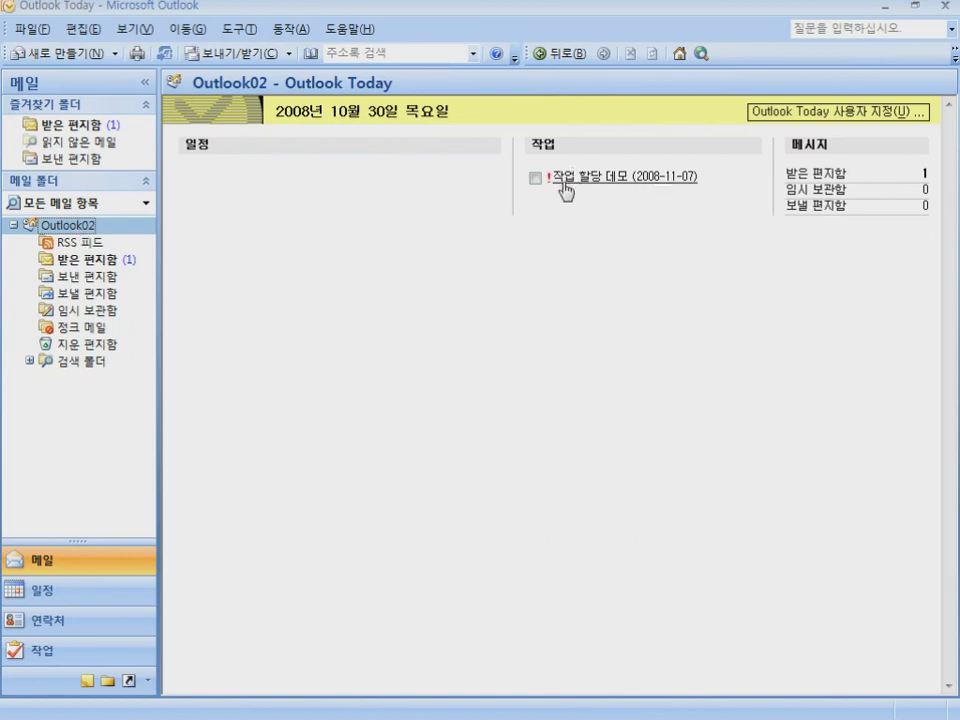
pyautogui.click(86, 260)
pyautogui.click(229, 200)
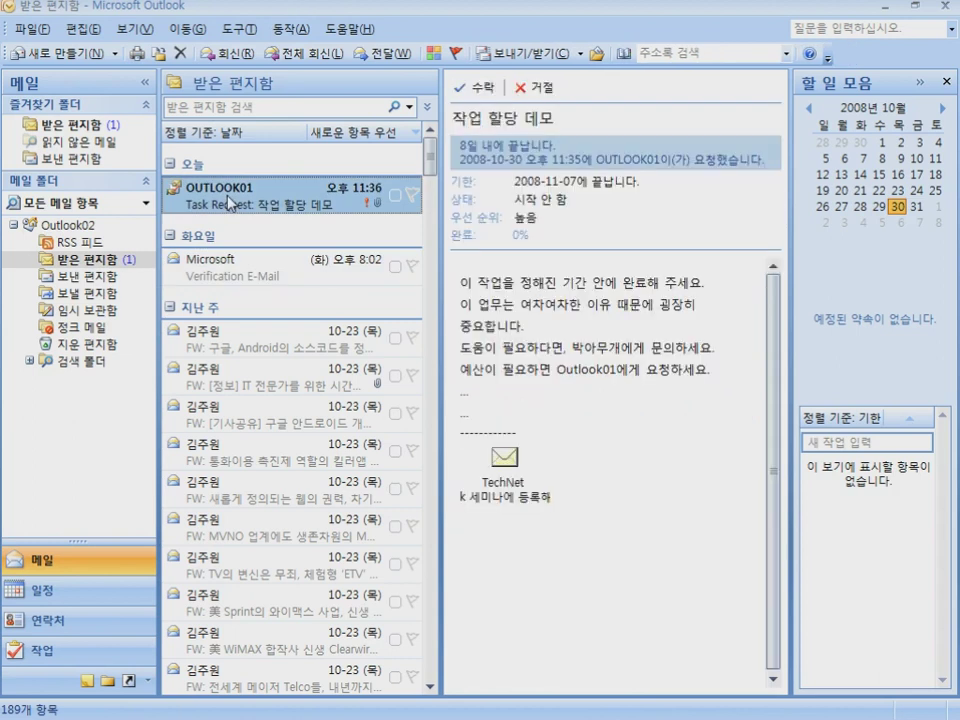
# Point out the request's instructions, its 2008-11-07 due date and its 0% status
pyautogui.moveTo(461, 283); pyautogui.dragTo(672, 385)
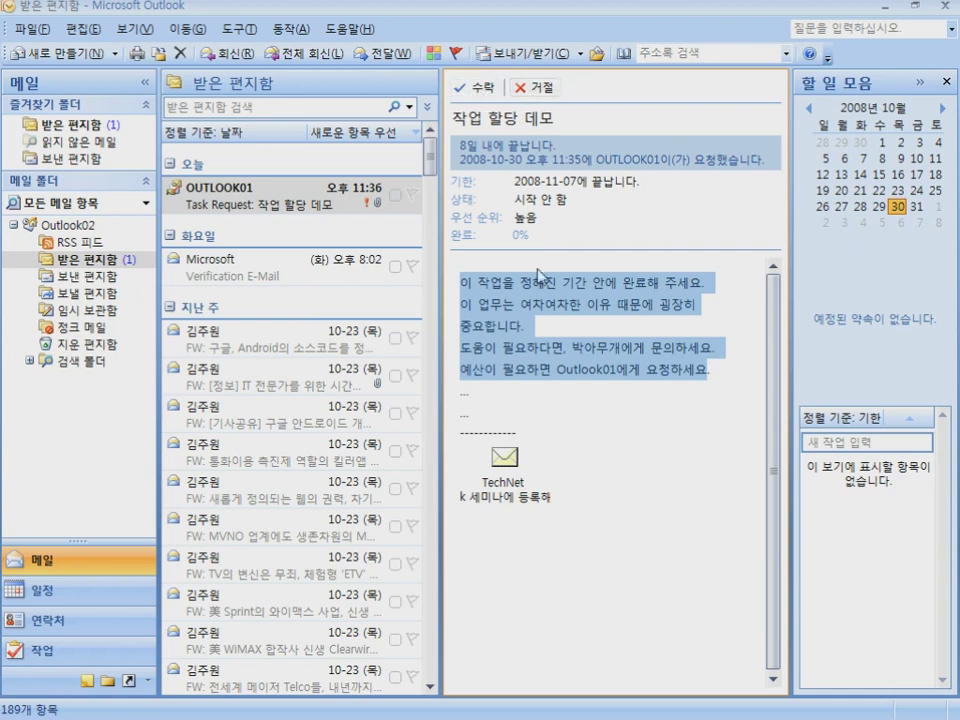
pyautogui.click(542, 309)
pyautogui.moveTo(515, 180); pyautogui.dragTo(649, 180)
pyautogui.moveTo(516, 200); pyautogui.dragTo(538, 218)
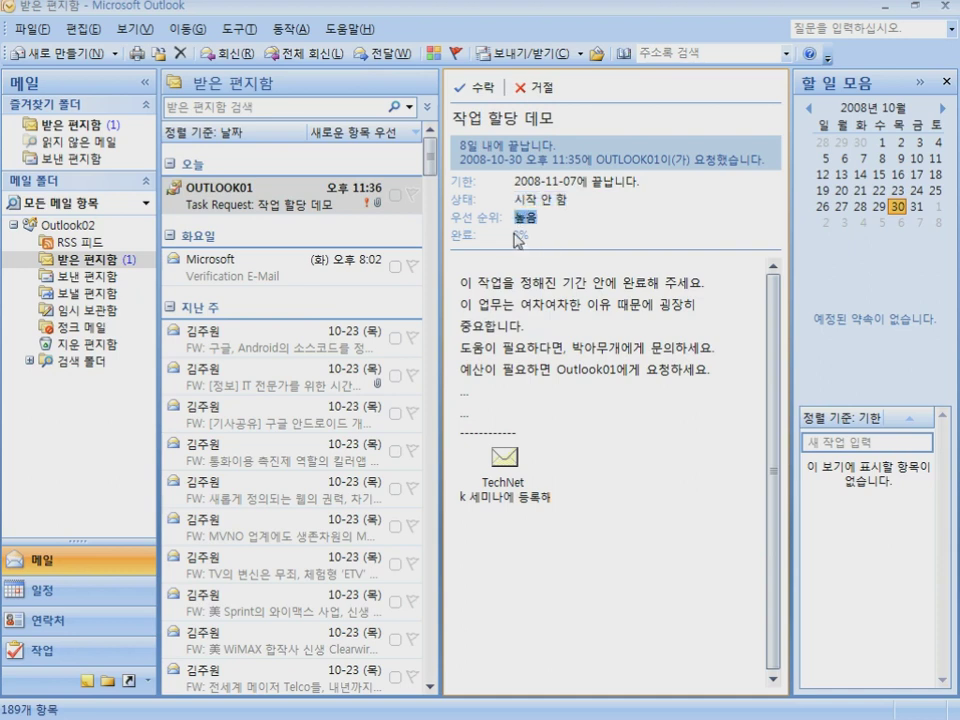
# Accept the task with 보내기 전에 답장 고치기 and copy the reply's dashed separator line
pyautogui.click(480, 88)
pyautogui.click(482, 362)
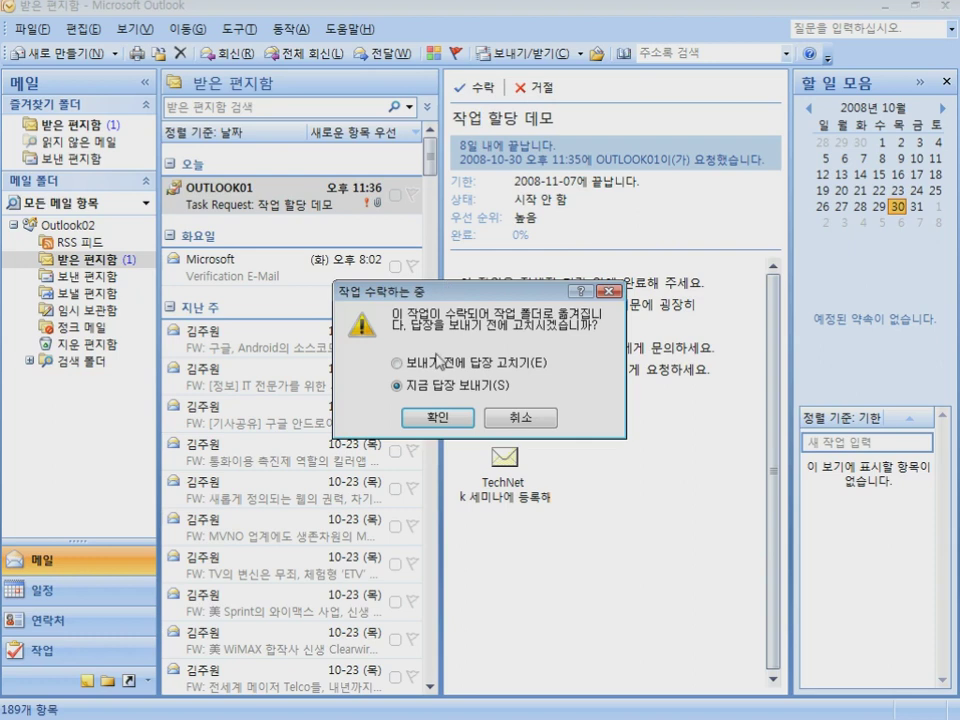
pyautogui.click(438, 417)
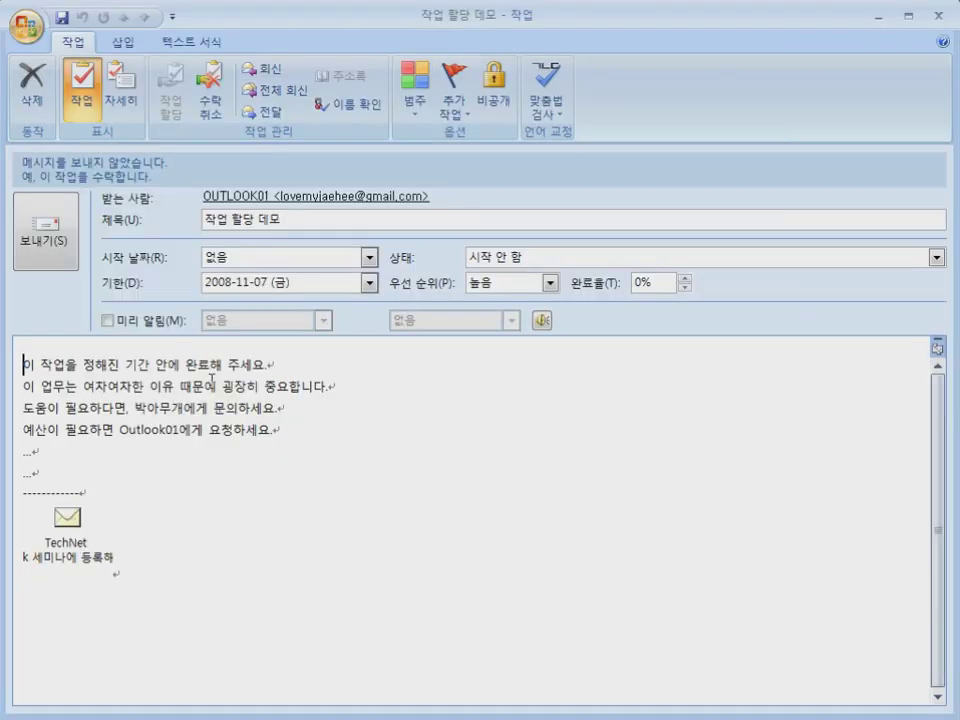
pyautogui.press('Down')
pyautogui.press('Down')
pyautogui.press('Down')
pyautogui.press('Down')
pyautogui.press('Down')
pyautogui.press('Down')
pyautogui.hotkey('shift', 'Down')
pyautogui.hotkey('shift', 'Left')
pyautogui.hotkey('ctrl', 'c')
pyautogui.press('Left')
pyautogui.press('Up')
pyautogui.press('Up')
pyautogui.press('Up')
pyautogui.press('Up')
pyautogui.press('Up')
pyautogui.press('Up')
# Write '예 정해진 일정까지 완료 하겠습니다.', add the separator, and request a colleague's contact details
pyautogui.press('Return')
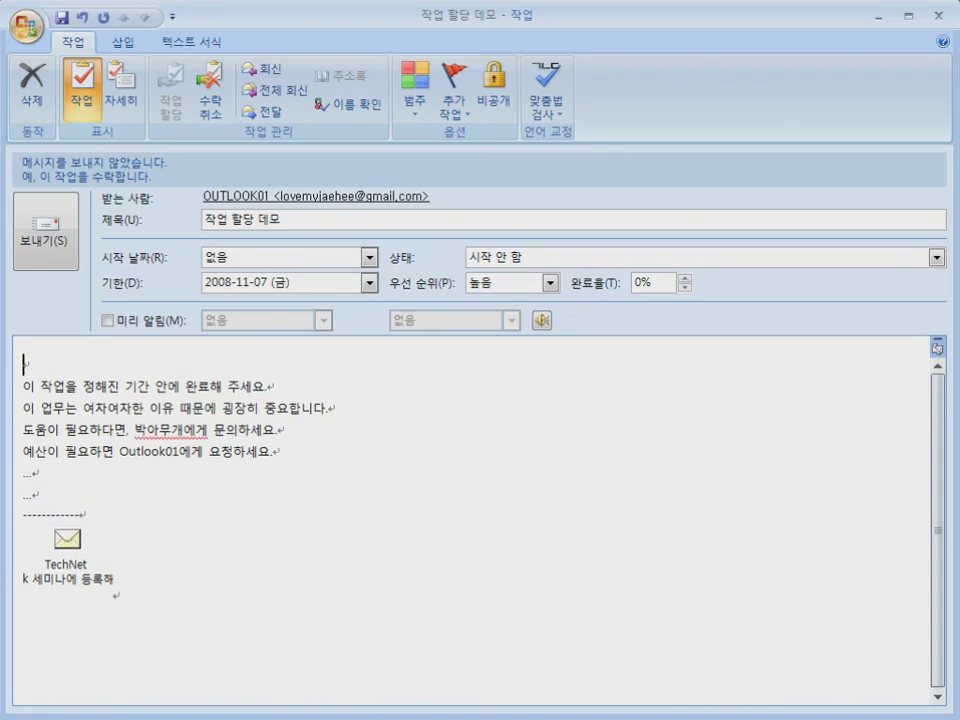
pyautogui.write('d')
pyautogui.press('BackSpace')
pyautogui.write('ㅇㅖ 정해진')
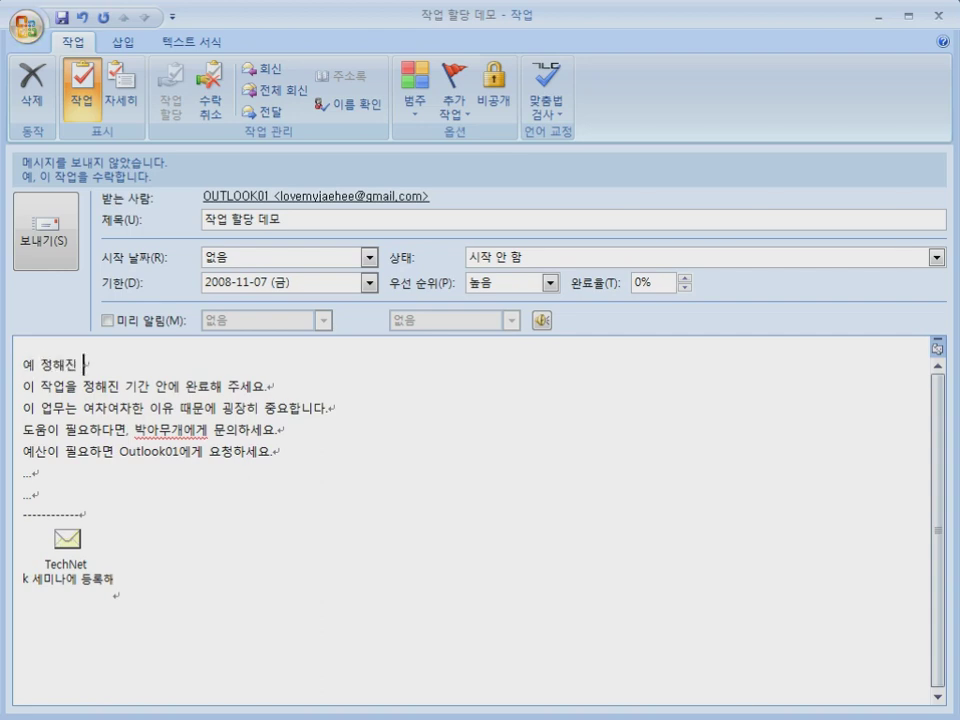
pyautogui.write(' 일정까지 완료 하겠습니ㅏ ㄷ')
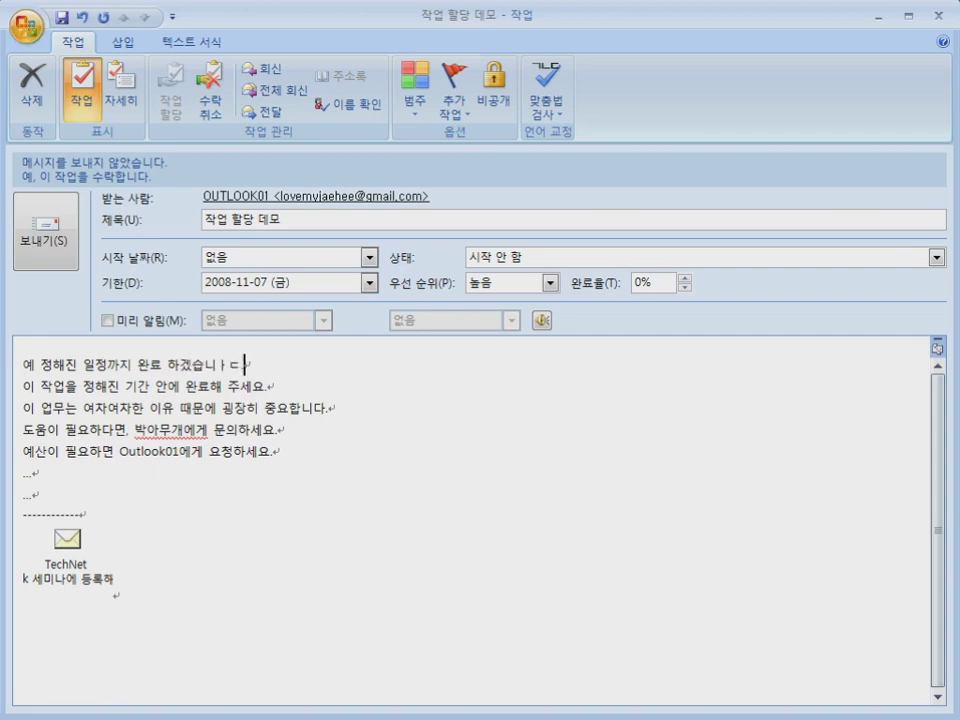
pyautogui.press('BackSpace')
pyautogui.press('BackSpace')
pyautogui.press('BackSpace')
pyautogui.write('다.')
pyautogui.press('Return')
pyautogui.press('Return')
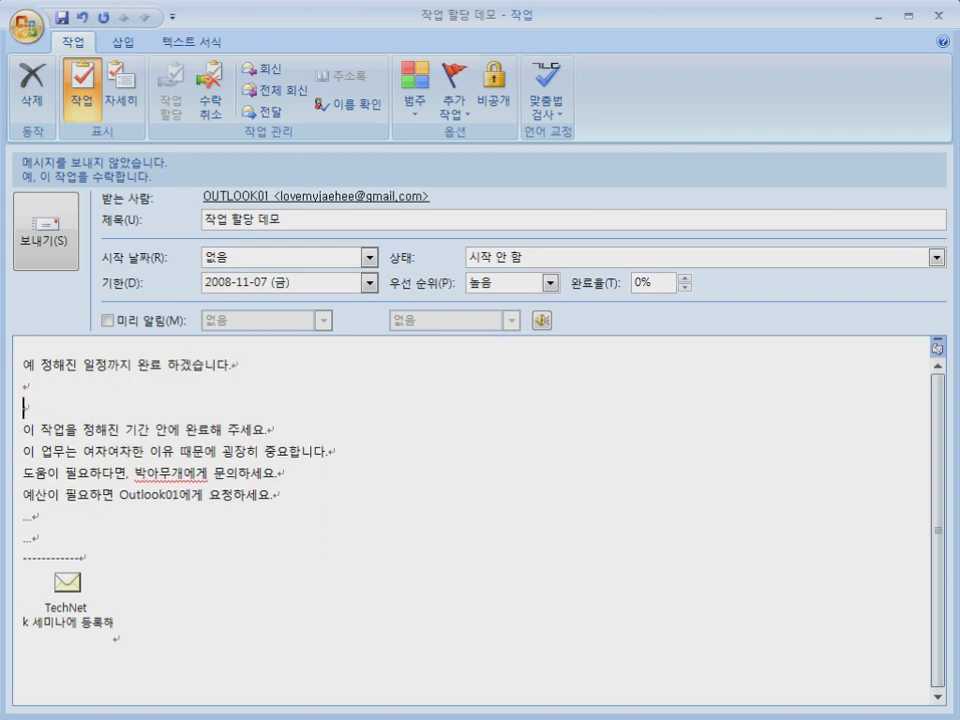
pyautogui.hotkey('ctrl', 'v')
pyautogui.click(212, 381)
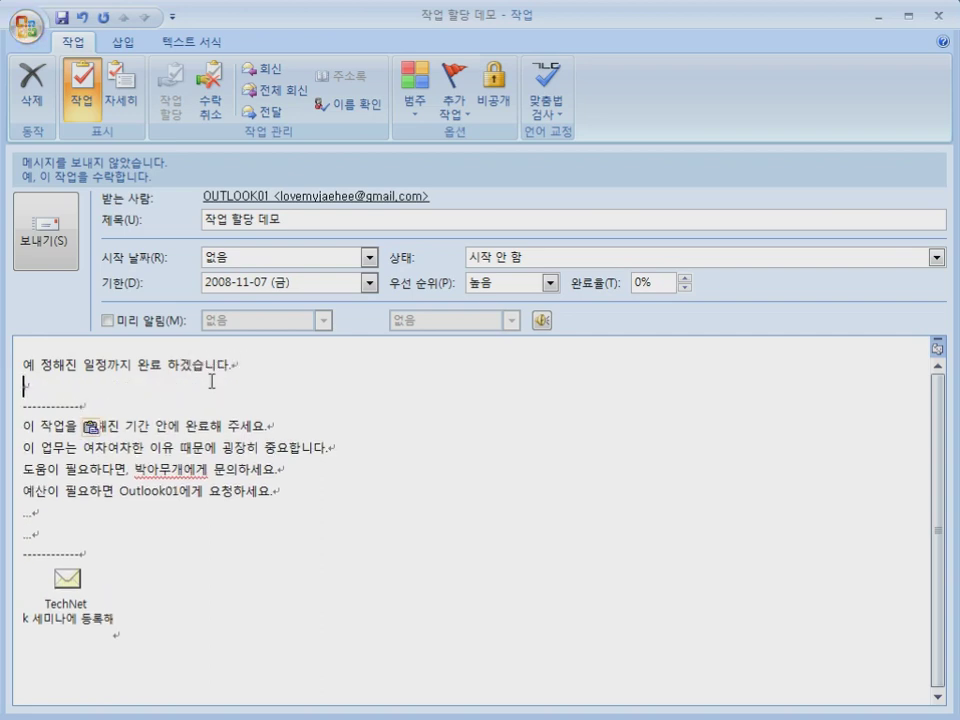
pyautogui.write('박')
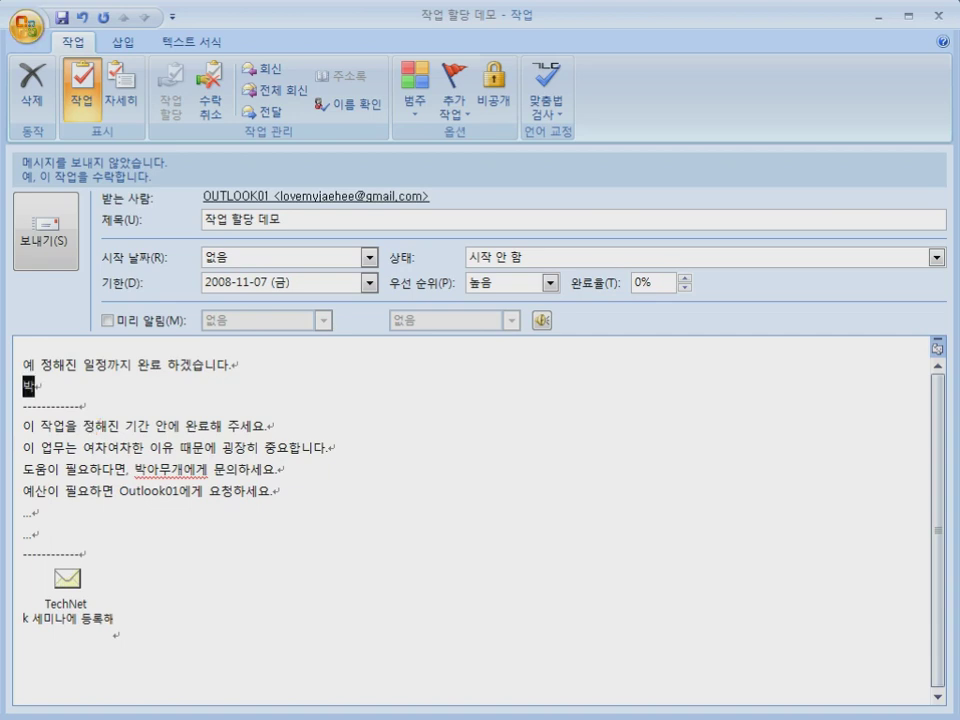
pyautogui.write('아무개님 연락처를 공유해 주세요.')
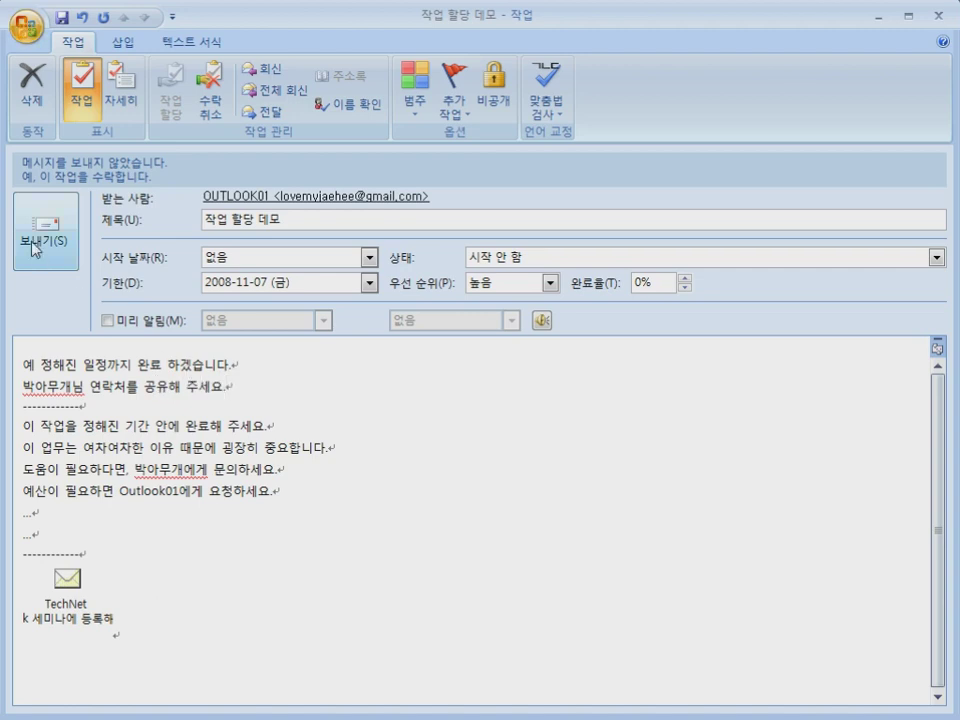
# Set the 작업 할당 데모 status to 진행 중 and send the acceptance reply
pyautogui.moveTo(212, 195); pyautogui.dragTo(180, 216)
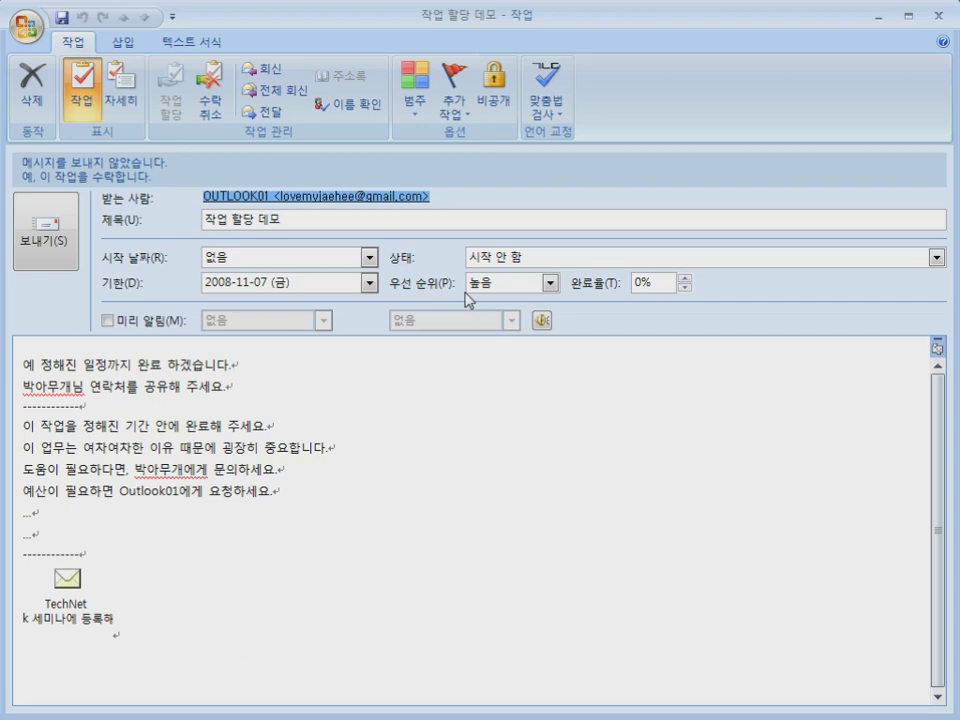
pyautogui.click(484, 257)
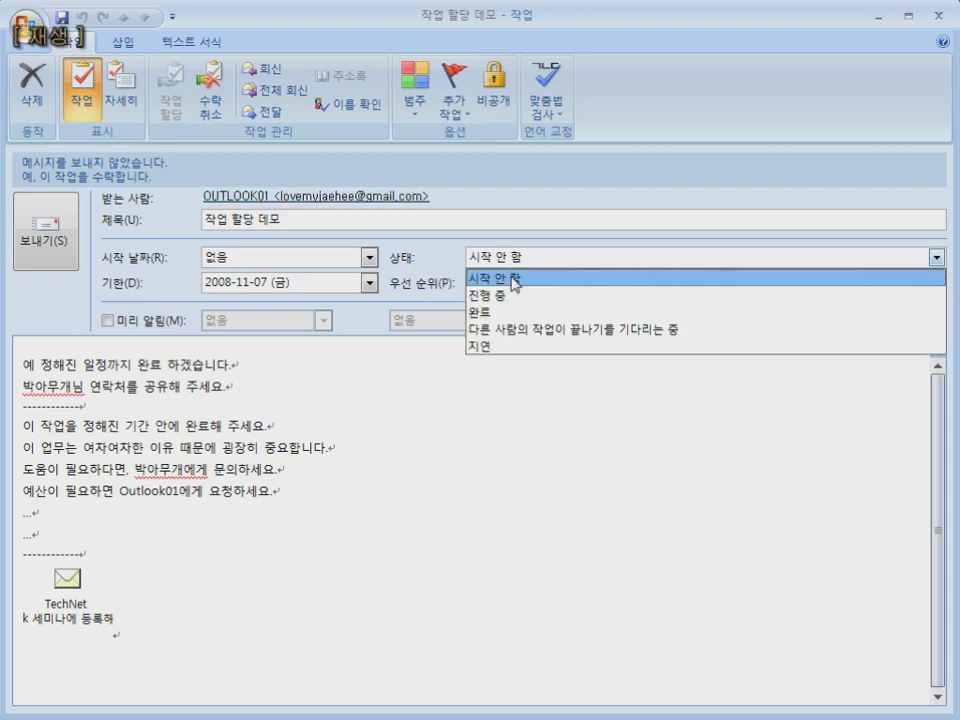
pyautogui.click(488, 277)
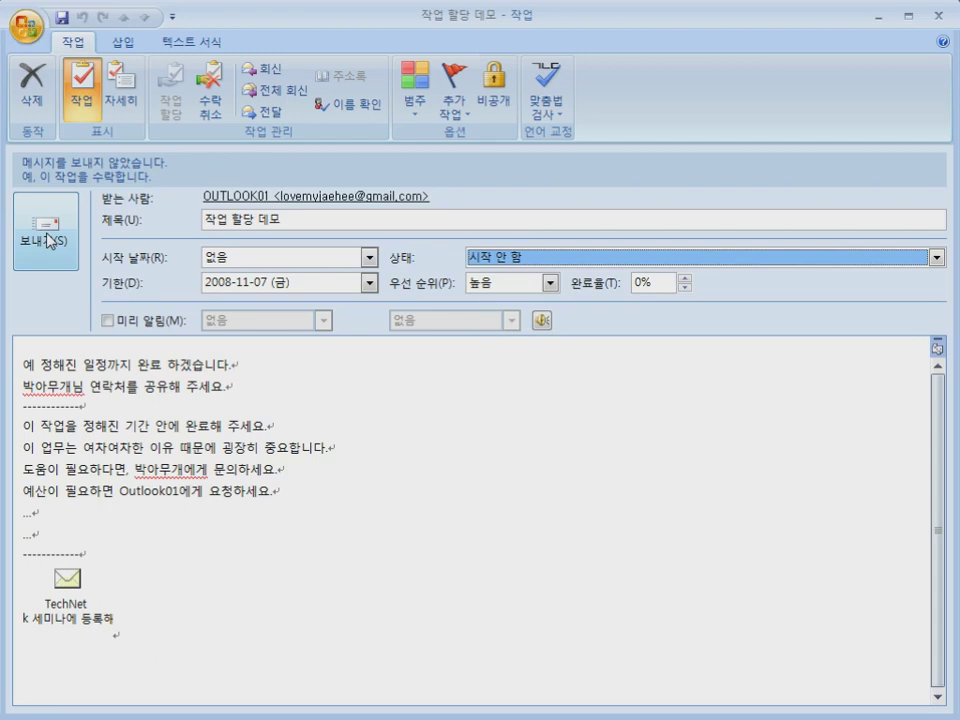
pyautogui.click(472, 258)
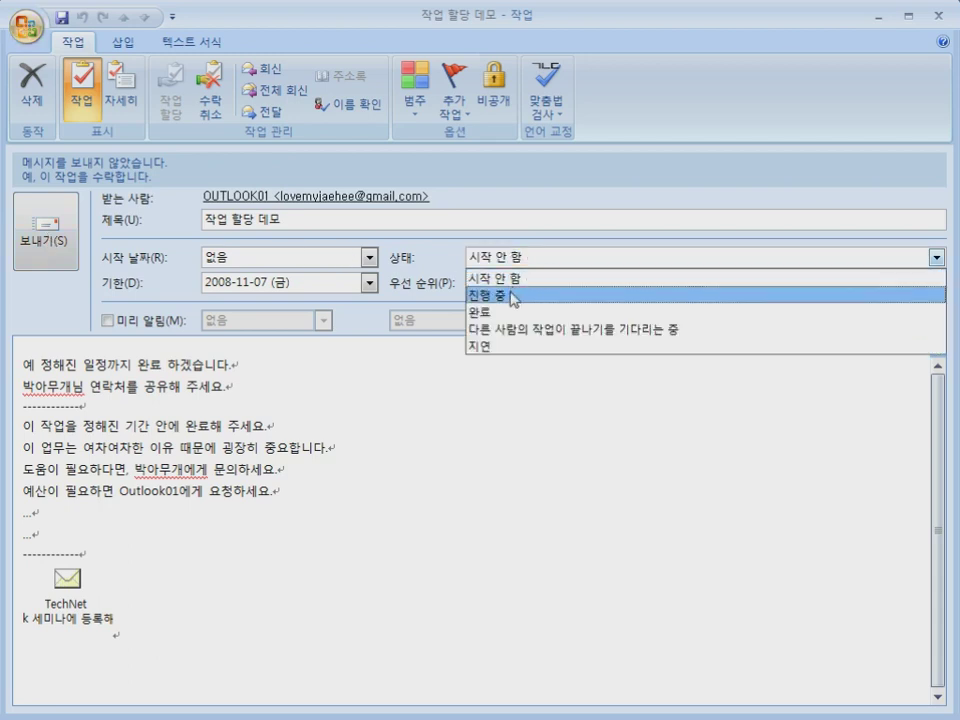
pyautogui.click(505, 296)
pyautogui.click(58, 238)
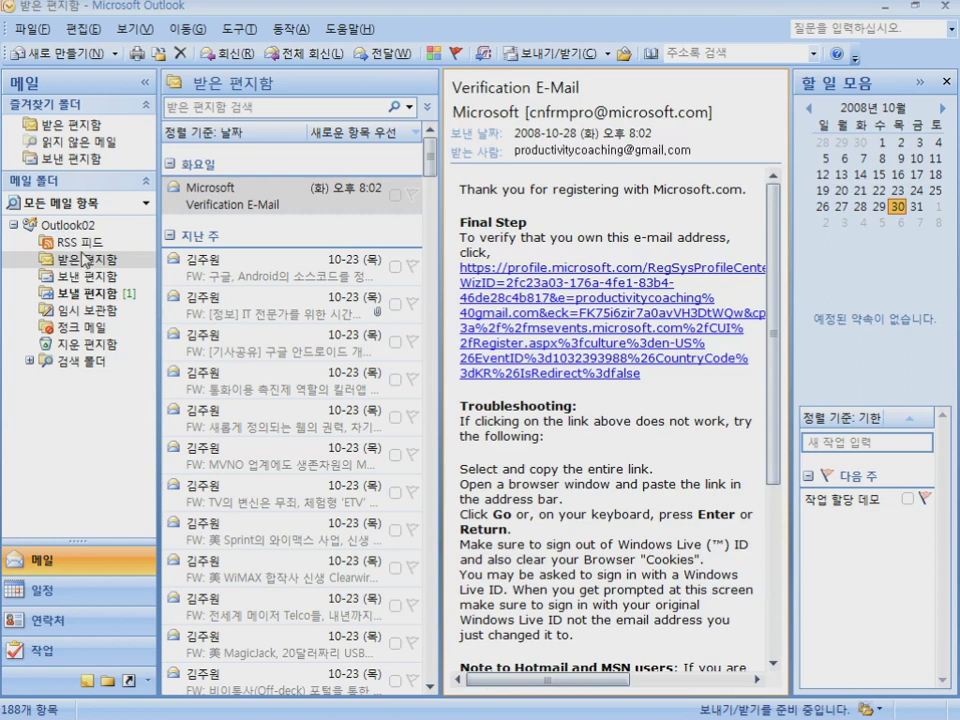
# Open the 작업 할당 데모 task, discard the status report, and set 완료율 to 85%
pyautogui.click(50, 652)
pyautogui.click(249, 150)
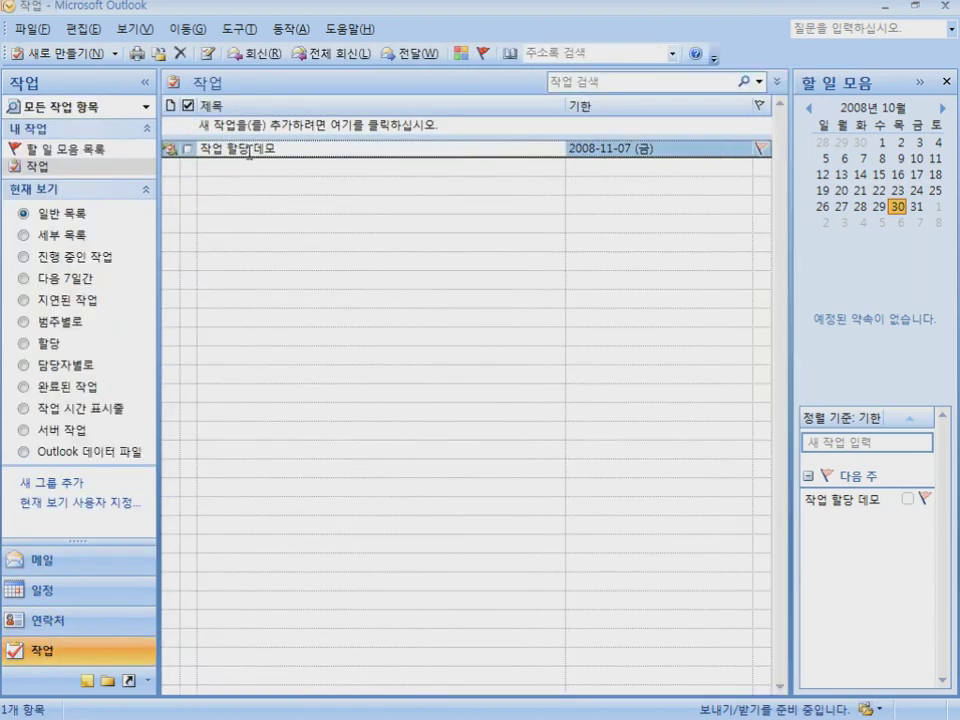
pyautogui.doubleClick(324, 150)
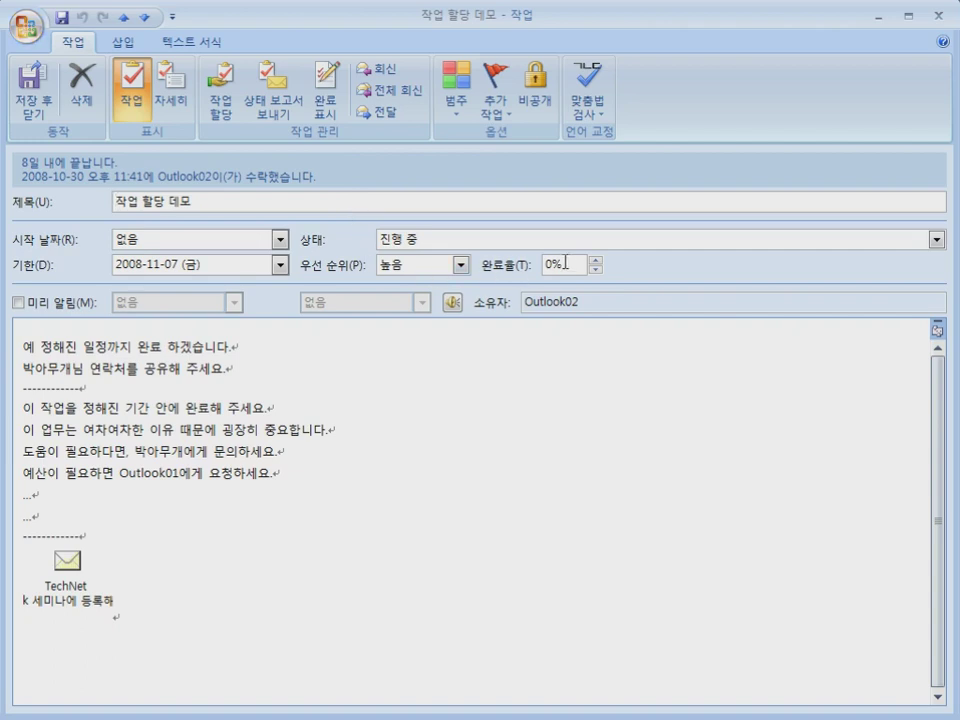
pyautogui.click(277, 105)
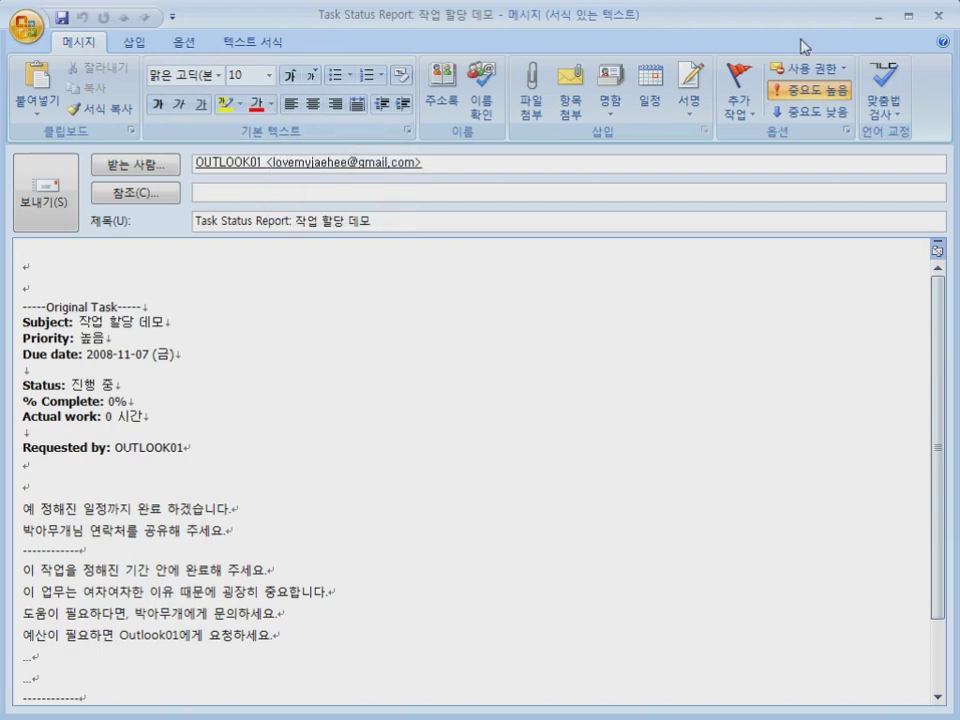
pyautogui.click(937, 15)
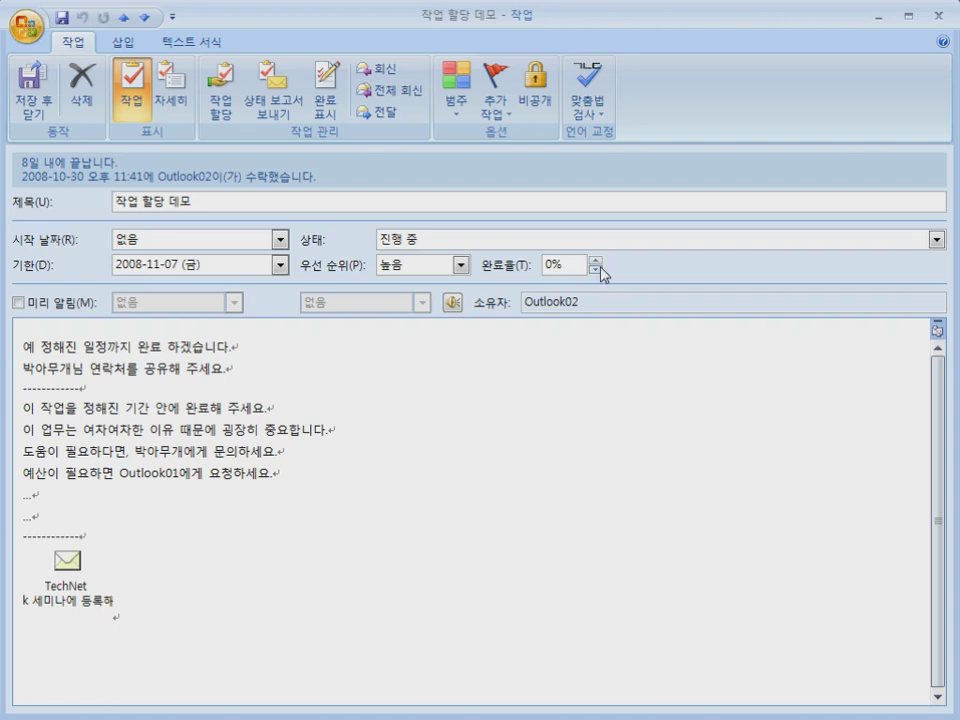
pyautogui.doubleClick(566, 264)
pyautogui.write('85')
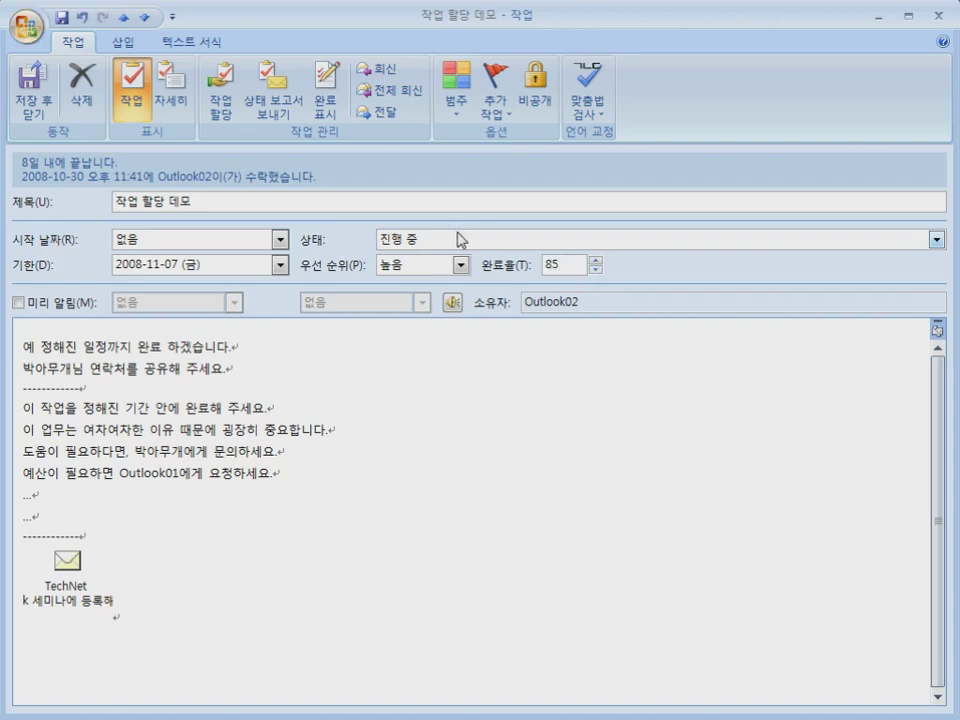
pyautogui.click(202, 204)
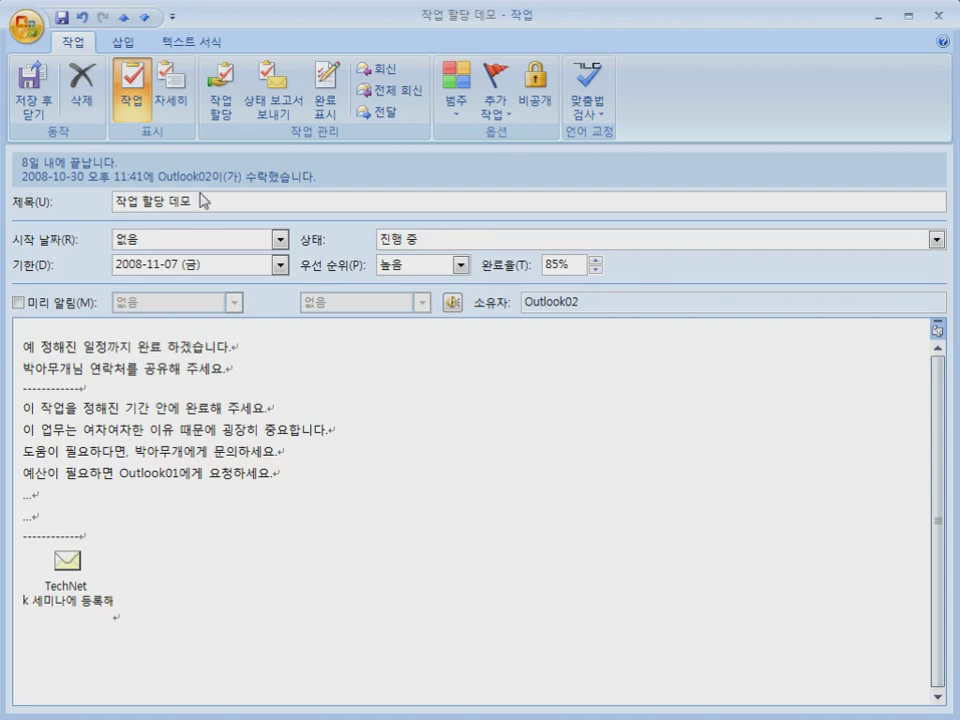
# Send the 85% Task Status Report for 작업 할당 데모 with the greeting '주간 진도 보고 드립니다'
pyautogui.click(262, 95)
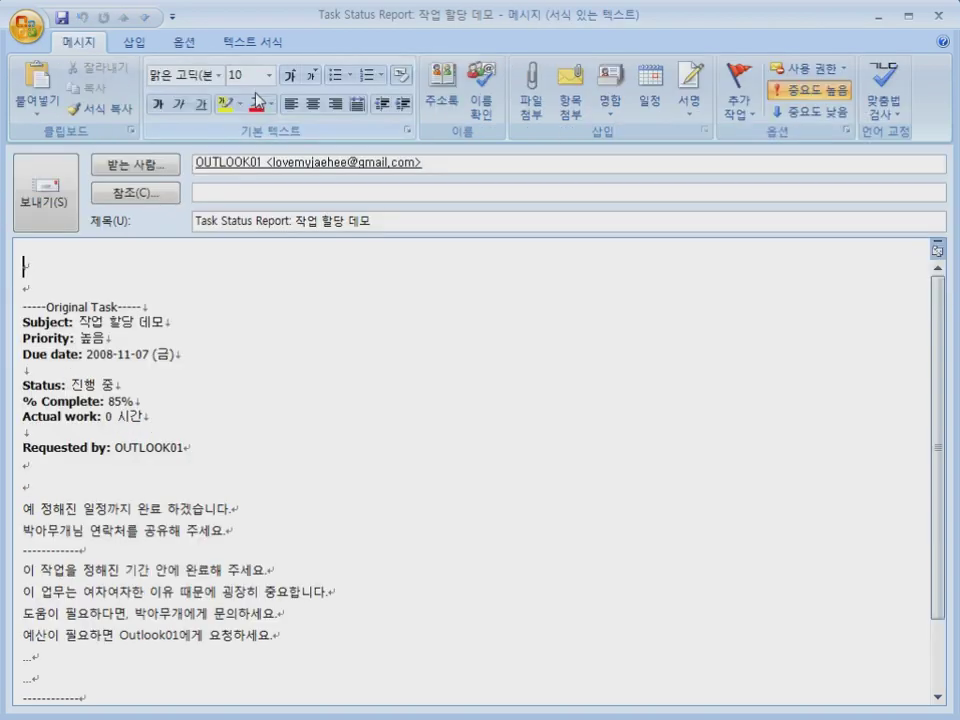
pyautogui.moveTo(133, 401); pyautogui.dragTo(108, 402)
pyautogui.click(75, 263)
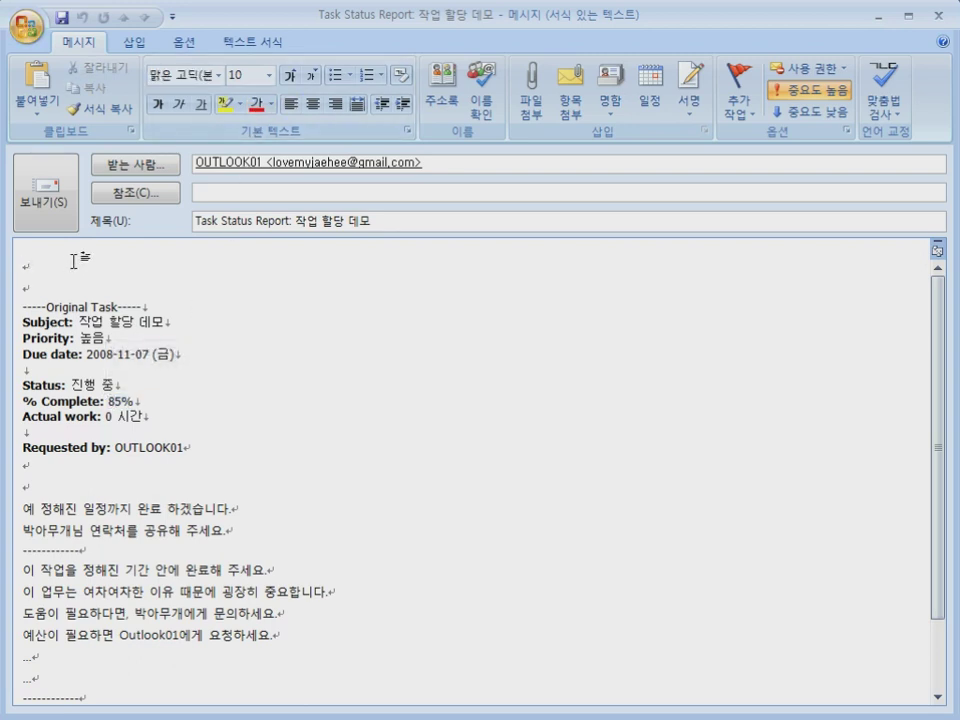
pyautogui.write('주간 진도 보고 드립니다.')
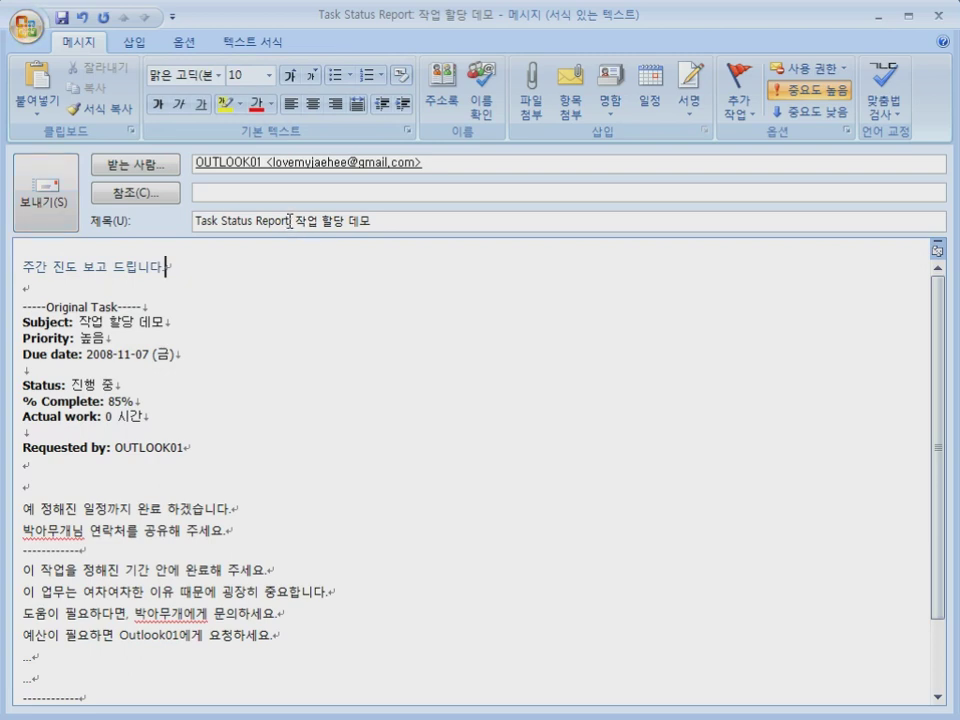
pyautogui.moveTo(289, 221); pyautogui.dragTo(186, 222)
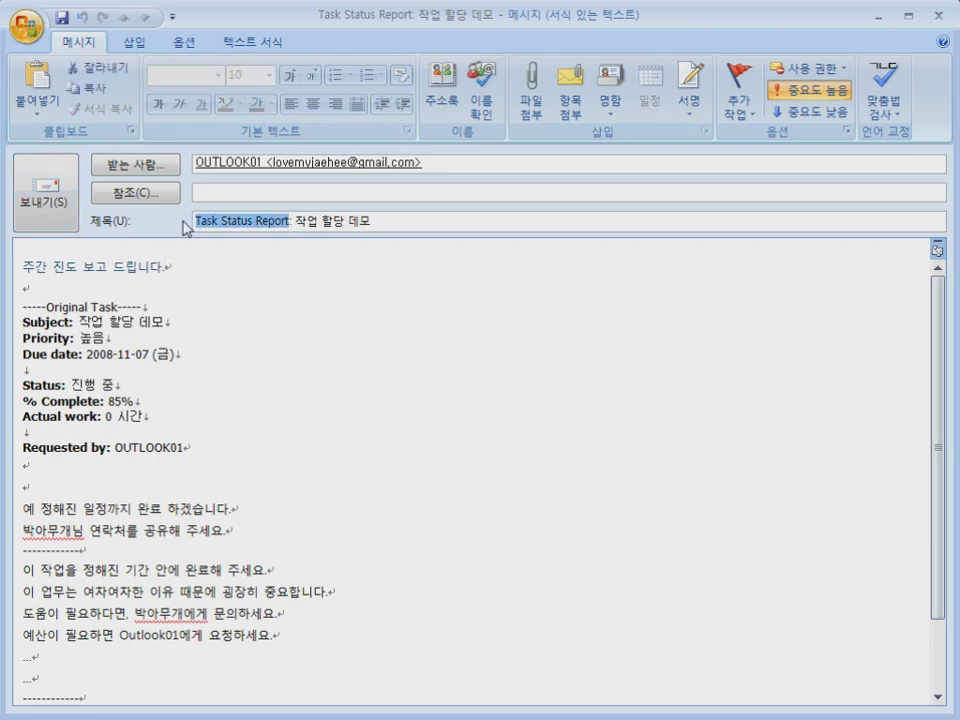
pyautogui.click(28, 265)
pyautogui.click(36, 206)
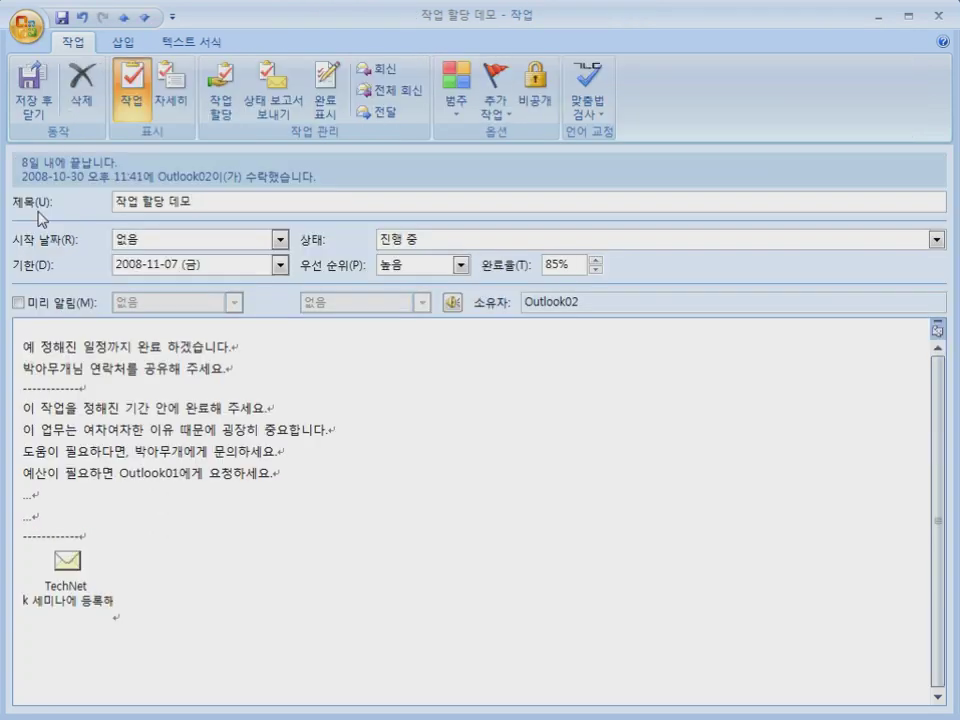
# Save the task, then reopen it, set status 완료 at 100%, and save it again
pyautogui.click(29, 100)
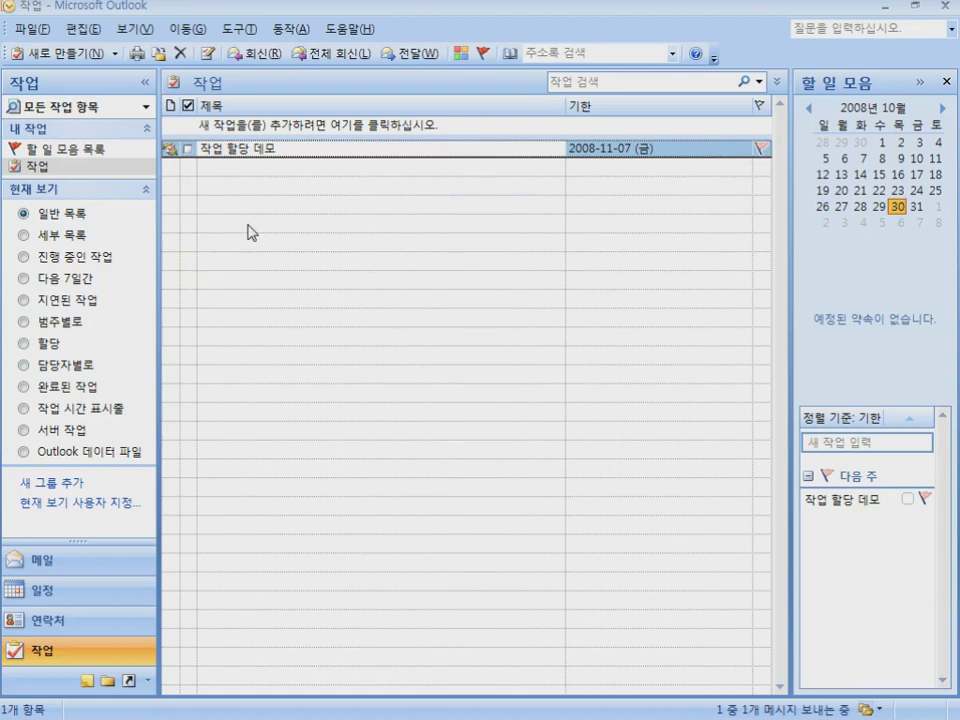
pyautogui.doubleClick(250, 150)
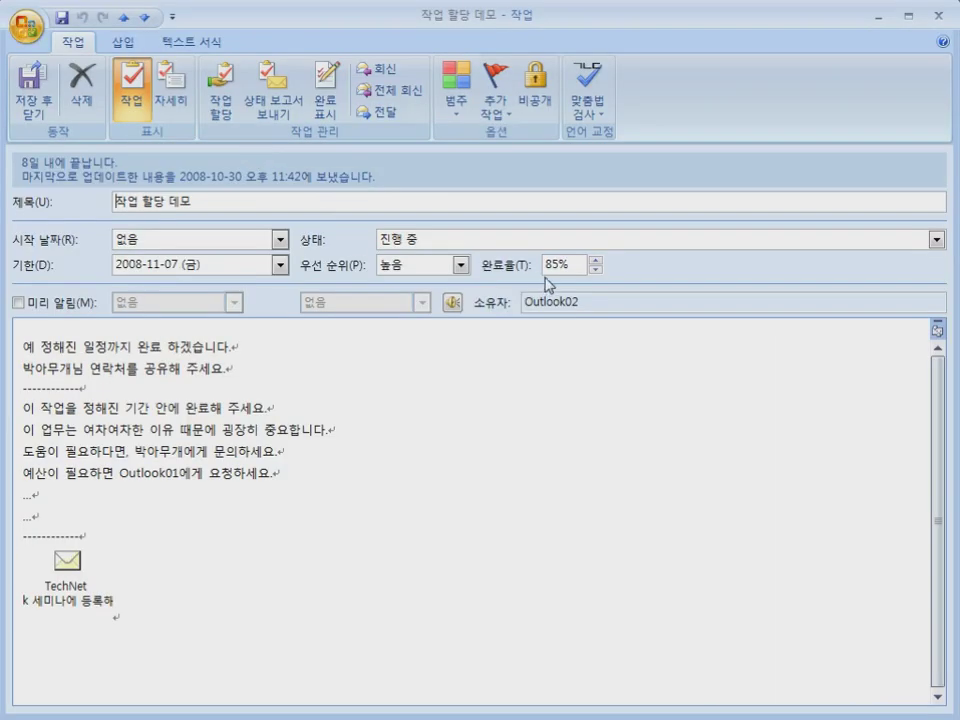
pyautogui.click(508, 240)
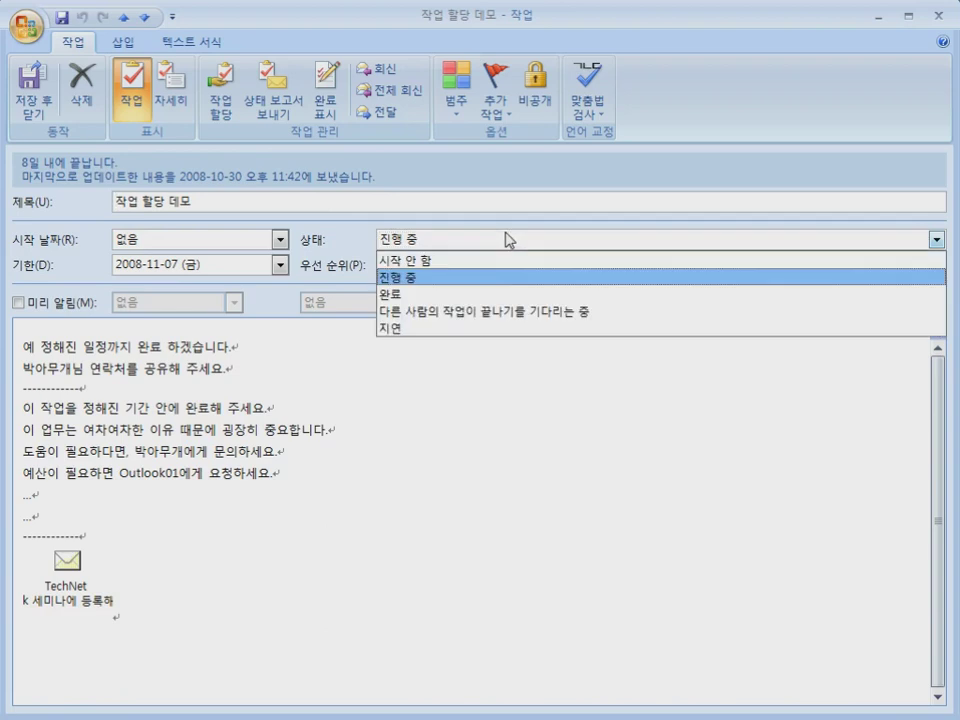
pyautogui.click(474, 294)
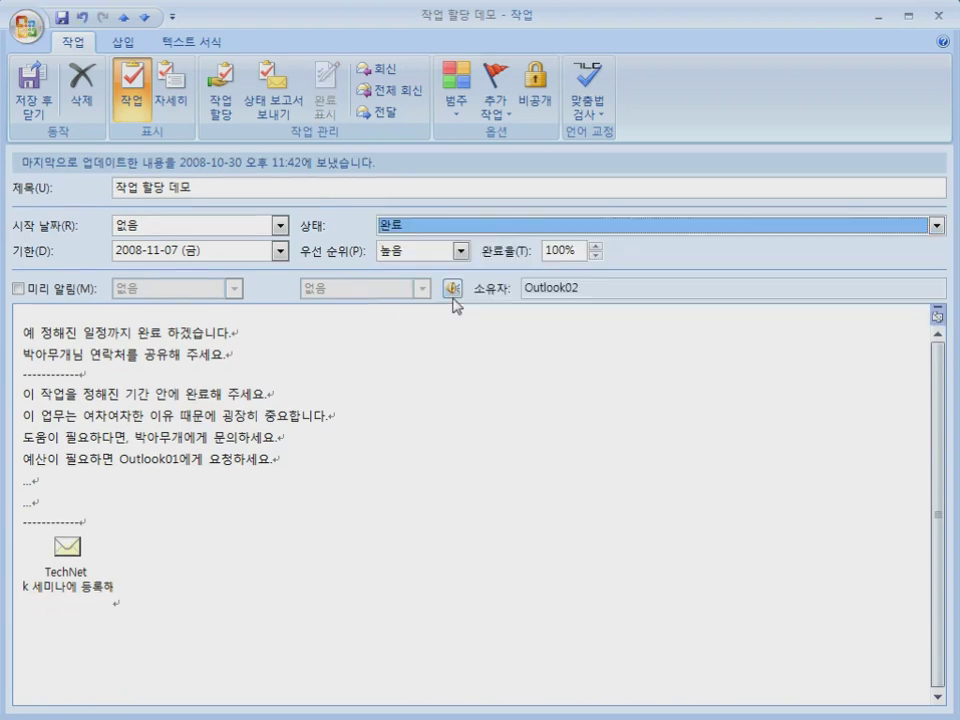
pyautogui.doubleClick(553, 249)
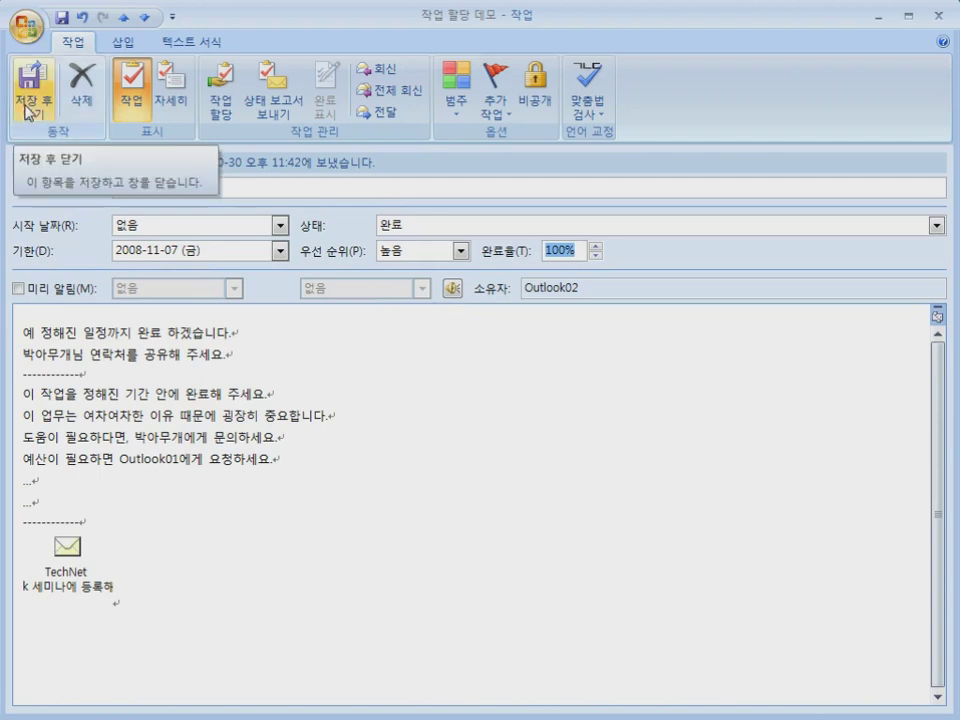
pyautogui.click(27, 104)
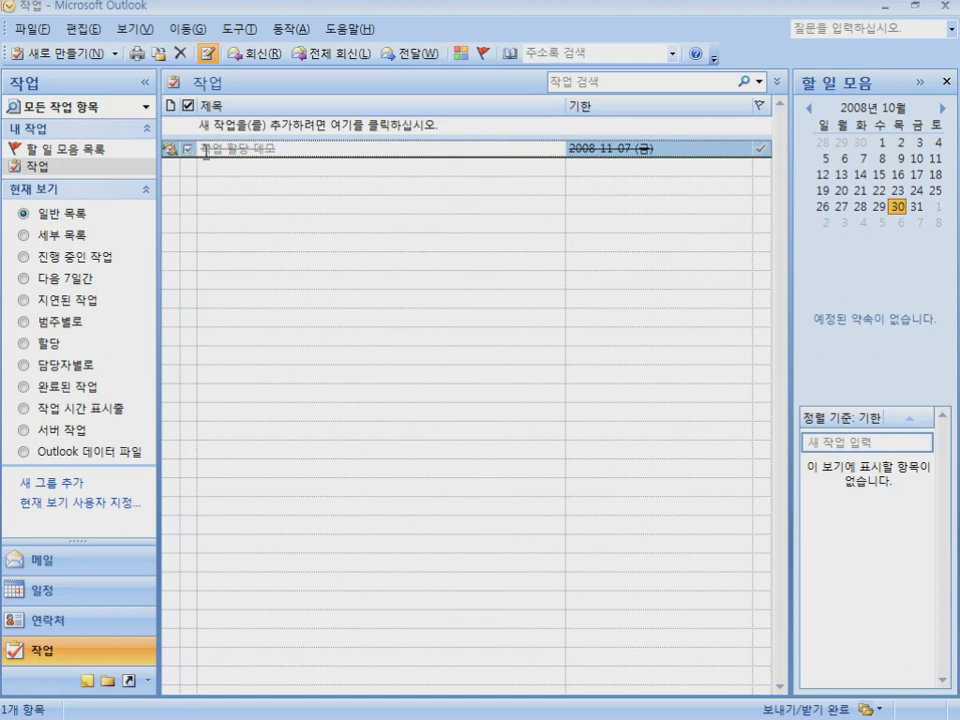
# Go to Mail and select the mailbox folder to show its Outlook Today page
pyautogui.moveTo(203, 148); pyautogui.dragTo(231, 149)
pyautogui.click(58, 565)
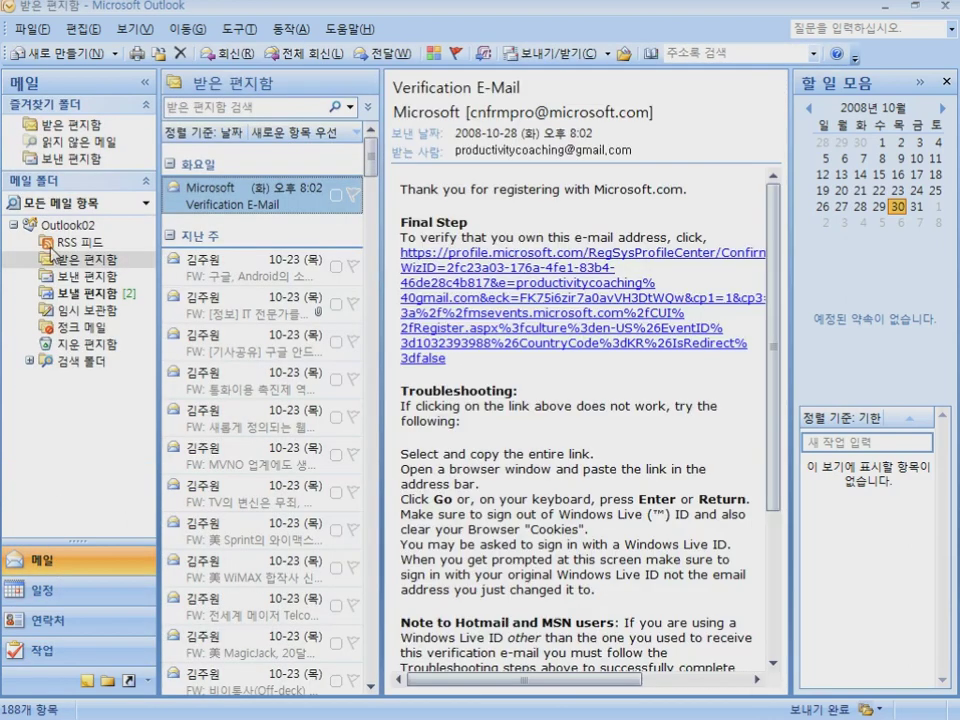
pyautogui.click(47, 184)
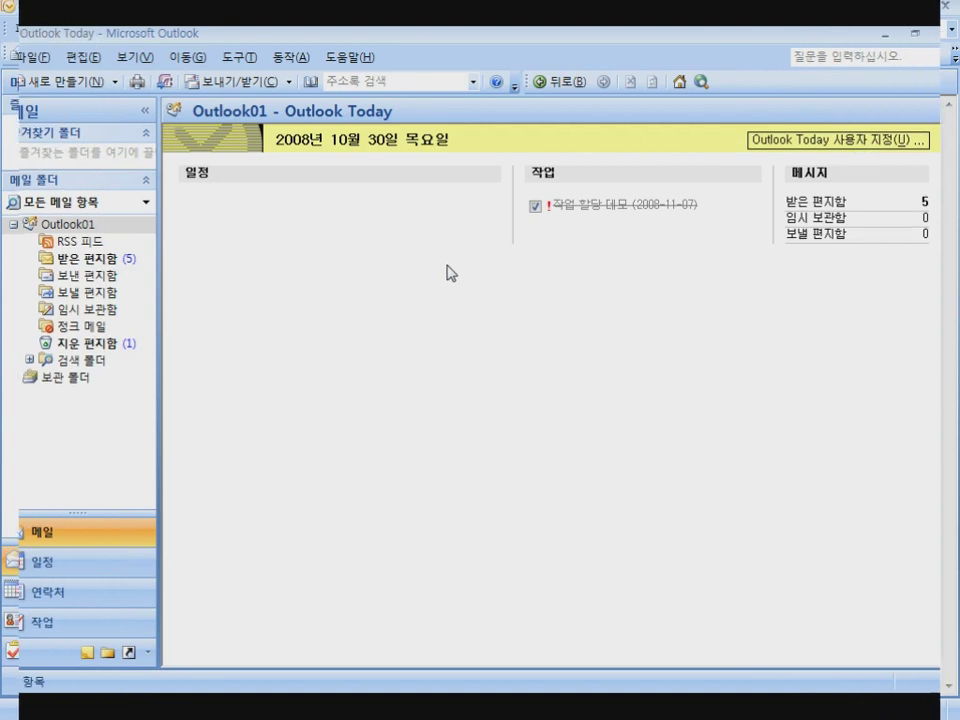
# Open Outlook01's inbox and read the Task Accepted reply
pyautogui.click(80, 226)
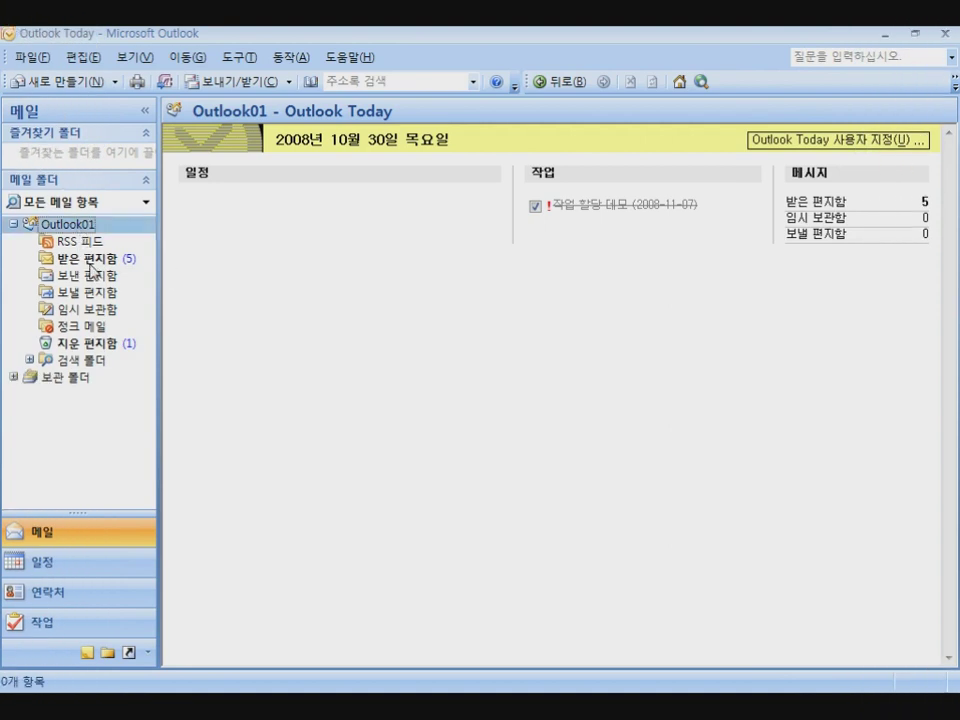
pyautogui.click(812, 204)
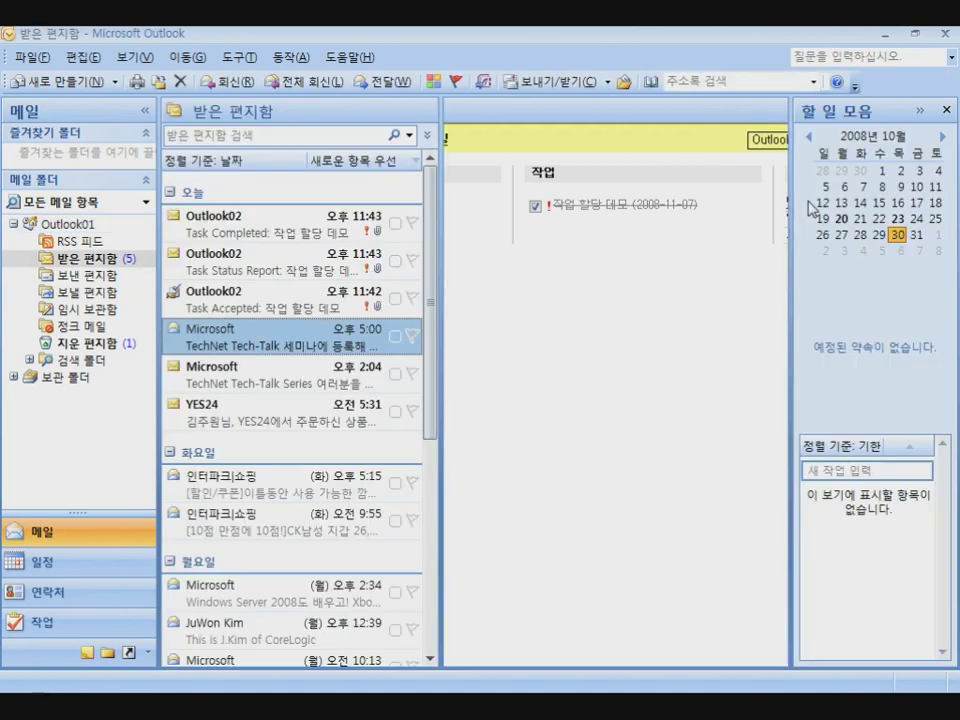
pyautogui.click(223, 313)
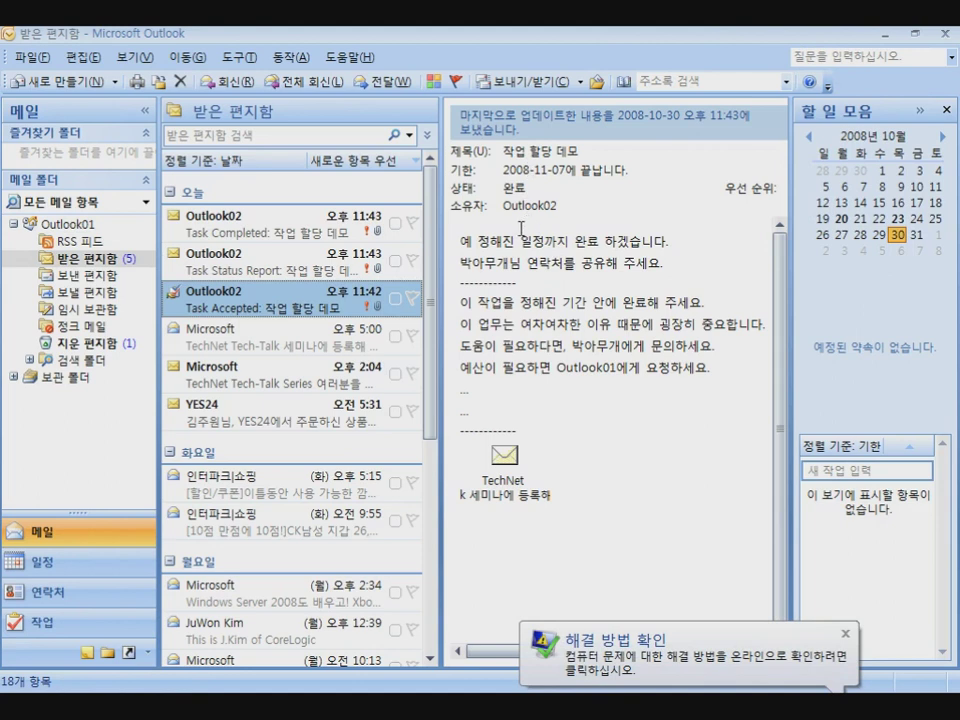
pyautogui.moveTo(459, 241); pyautogui.dragTo(659, 272)
pyautogui.click(662, 271)
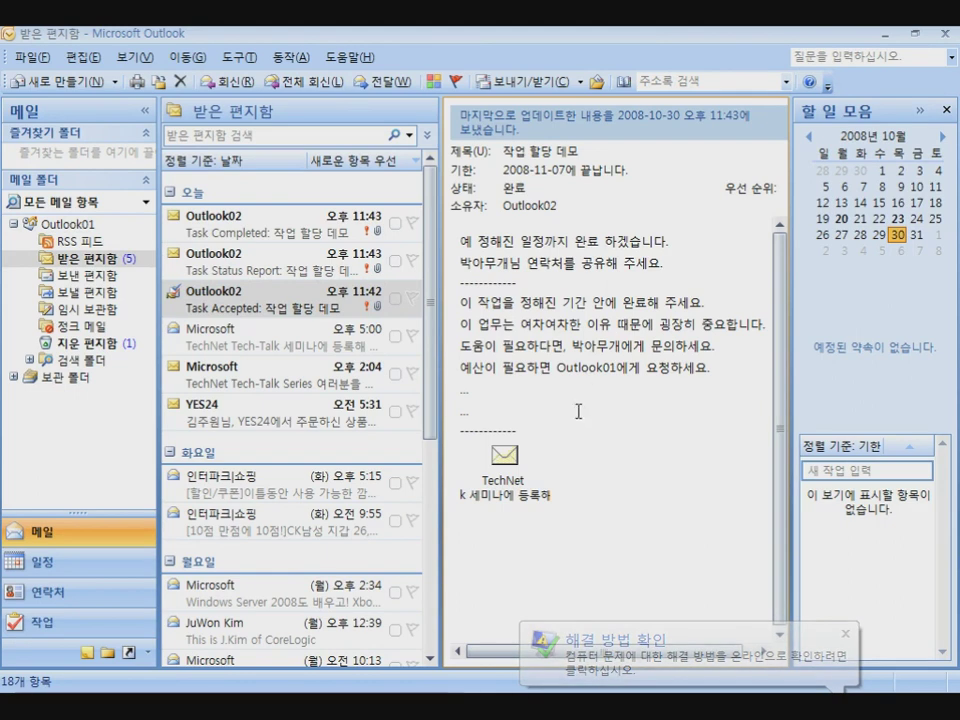
# Review the Task Status Report with its '주간 진도 보고 드립니다' greeting and 85% completion
pyautogui.click(245, 266)
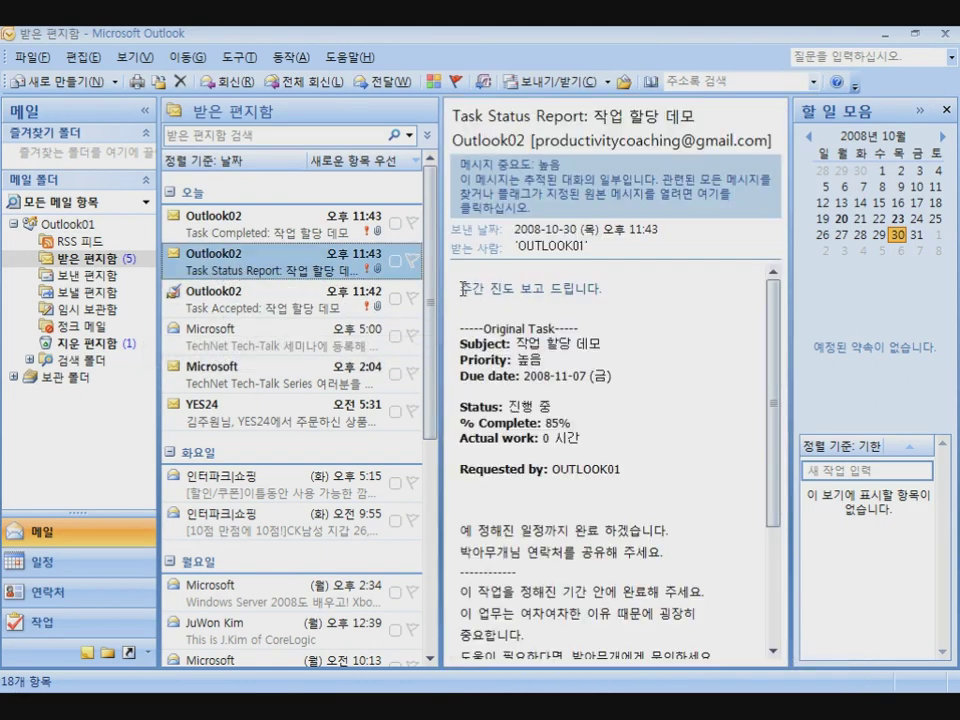
pyautogui.moveTo(460, 288); pyautogui.dragTo(610, 290)
pyautogui.moveTo(546, 421); pyautogui.dragTo(571, 423)
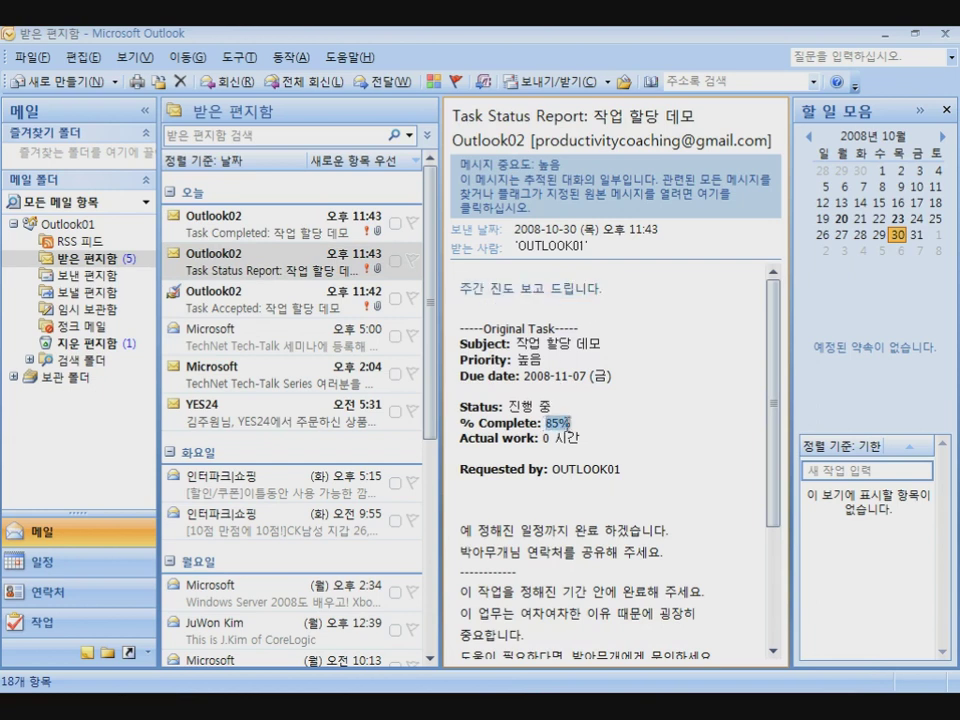
# Review the Task Completed notice: 100% complete, completed 2008-10-30, 0 시간 actual work
pyautogui.click(215, 222)
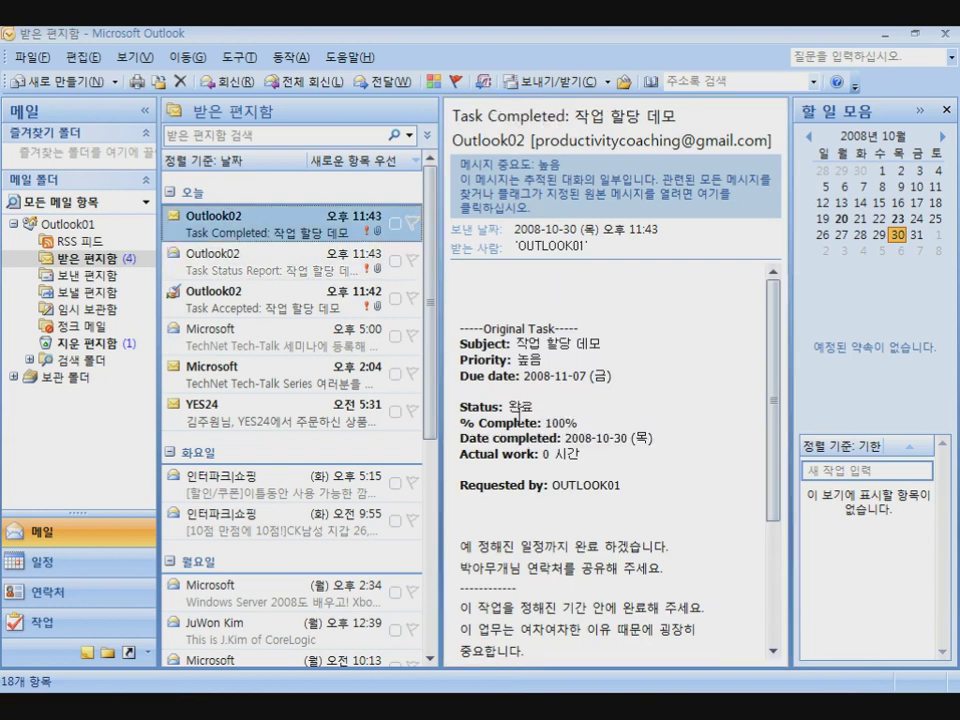
pyautogui.moveTo(546, 423); pyautogui.dragTo(505, 408)
pyautogui.moveTo(566, 438); pyautogui.dragTo(665, 440)
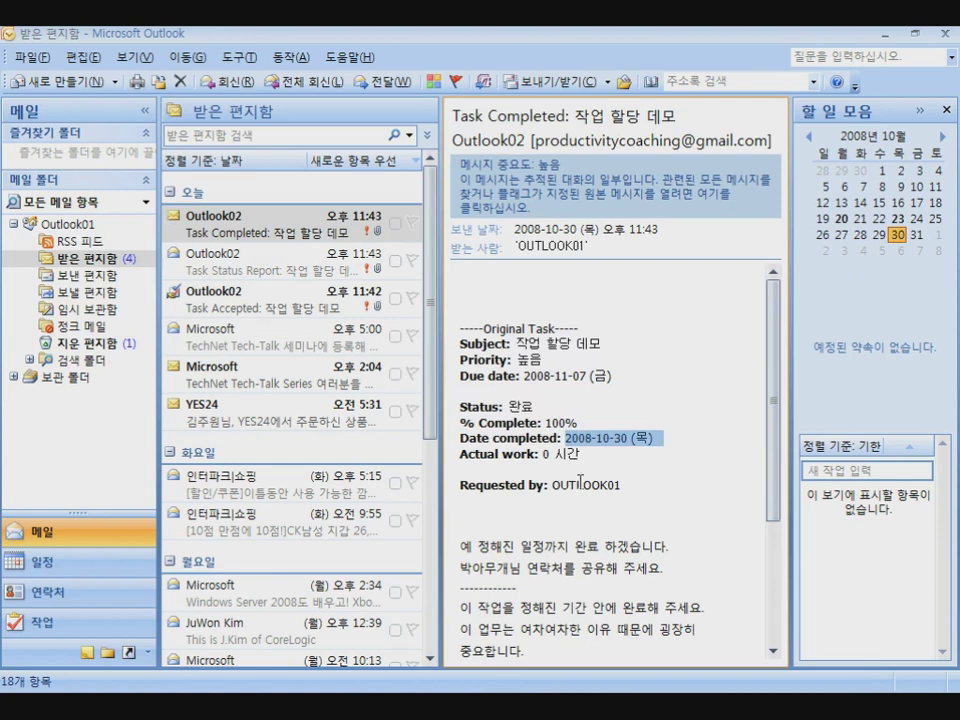
pyautogui.moveTo(542, 455); pyautogui.dragTo(587, 458)
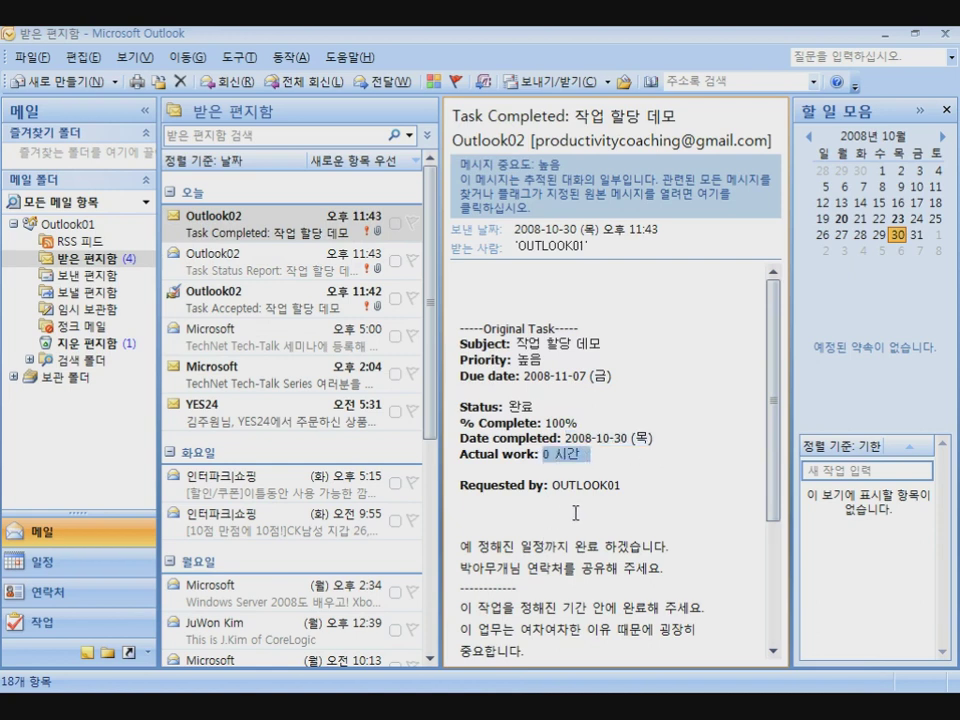
# Open 작업 할당 데모 in Outlook01's tasks to confirm 완료 at 100%, then return to Mail
pyautogui.click(42, 624)
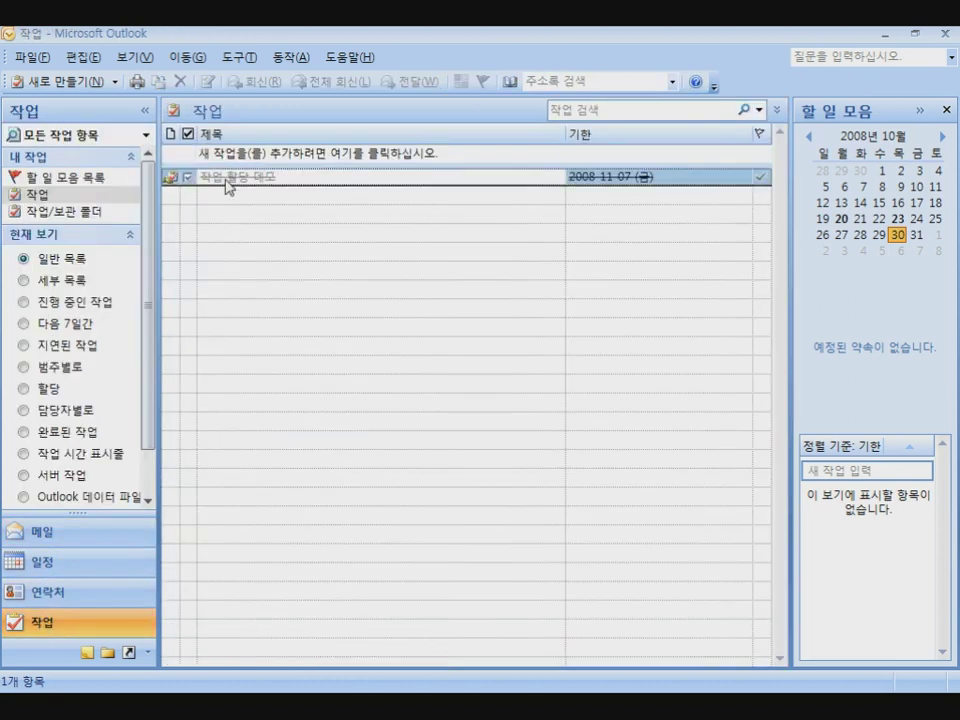
pyautogui.doubleClick(226, 180)
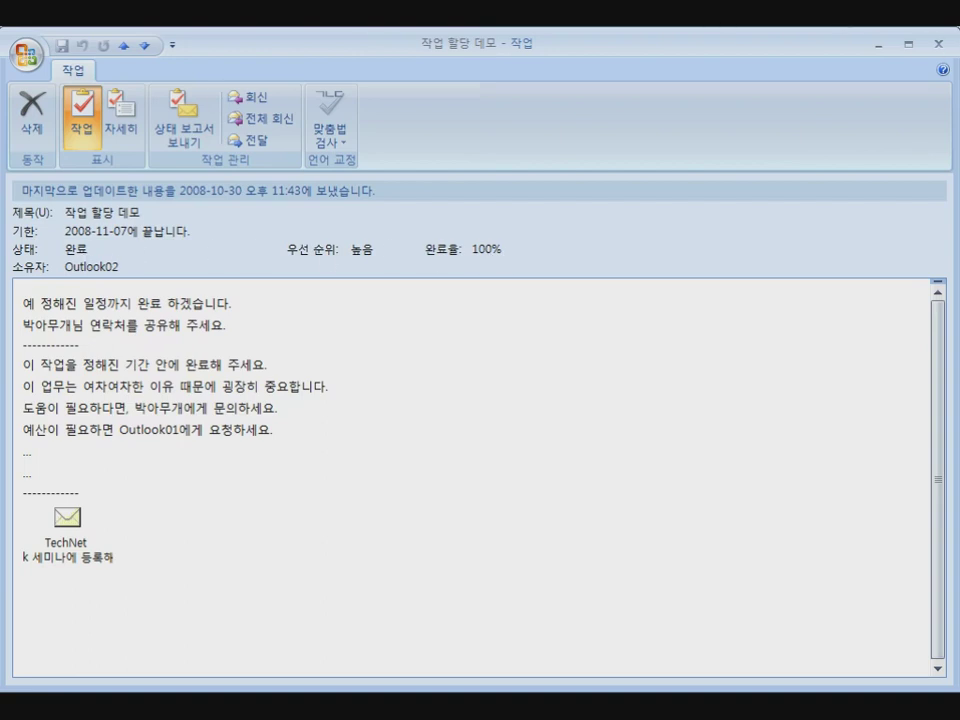
pyautogui.click(938, 44)
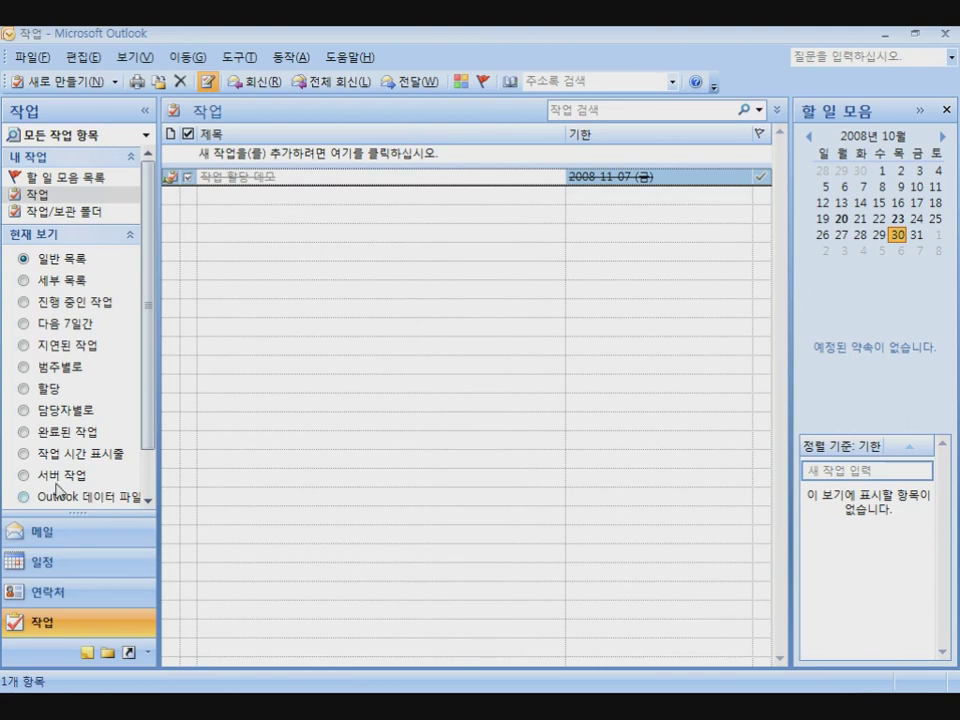
pyautogui.click(50, 530)
# Select the Outlook01 folder to display Outlook Today with the task struck through
pyautogui.click(70, 224)
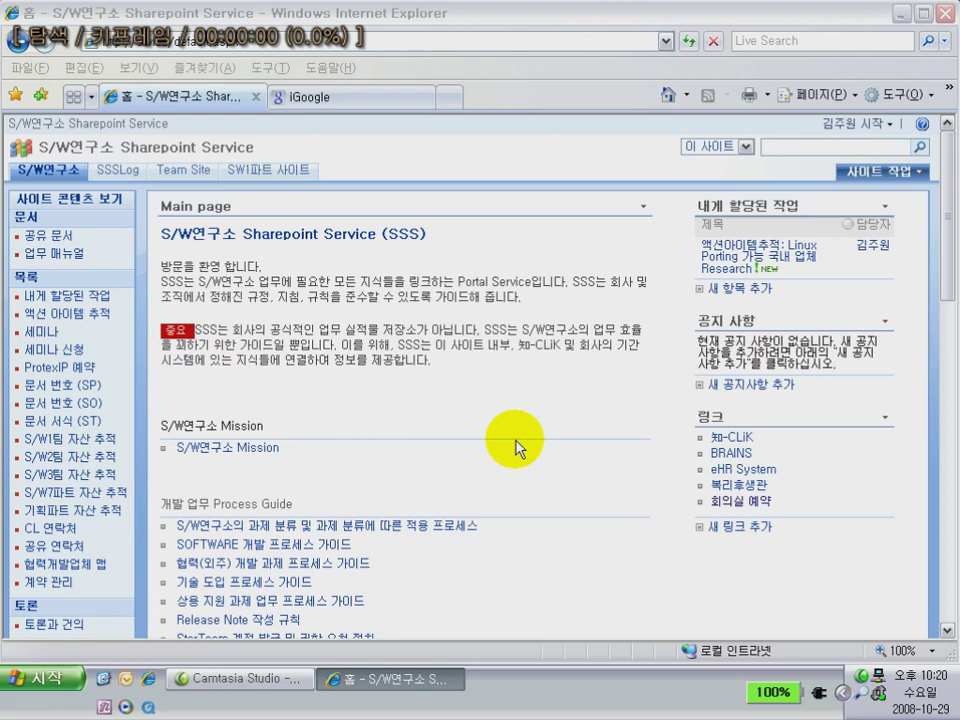
# Start a new 액션 아이템 추적 item titled 'Linux Porting 가능 국내 업체 Research'
pyautogui.click(240, 41)
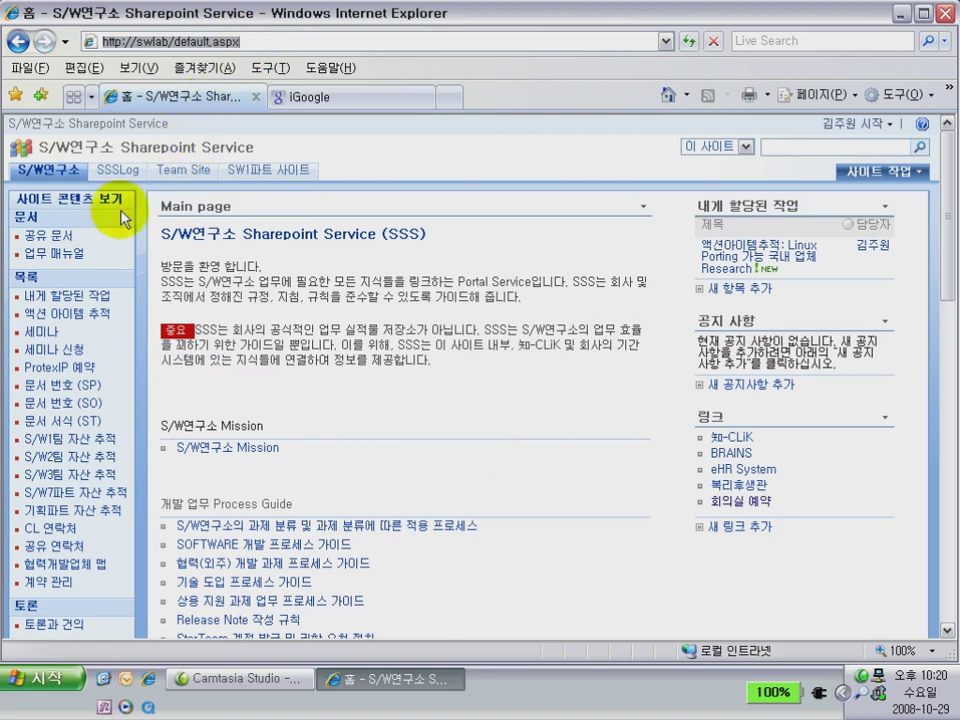
pyautogui.click(83, 318)
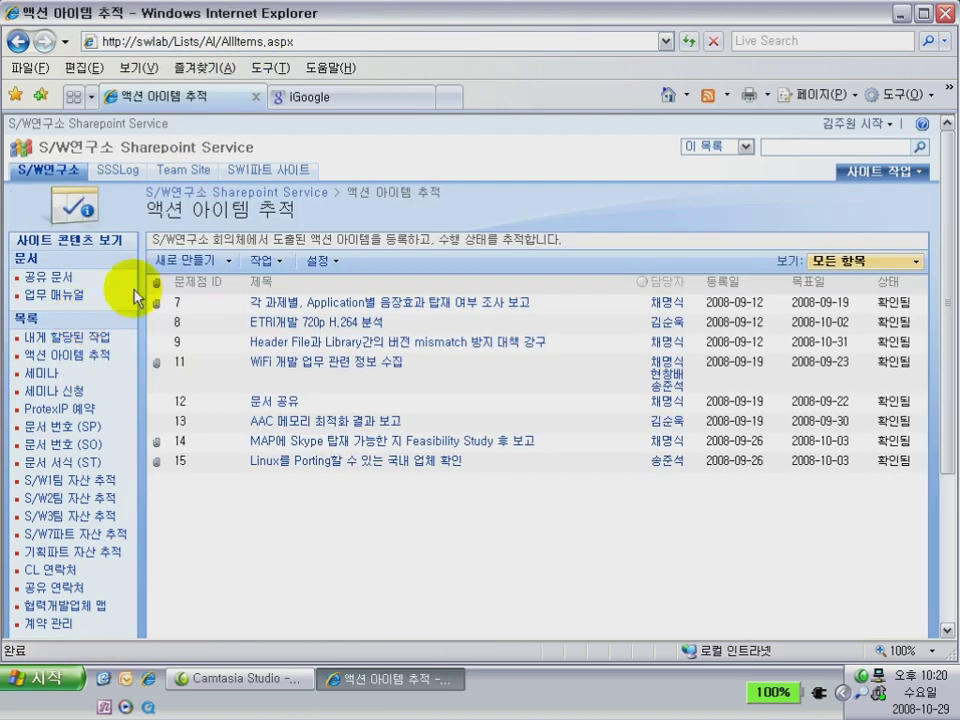
pyautogui.click(189, 261)
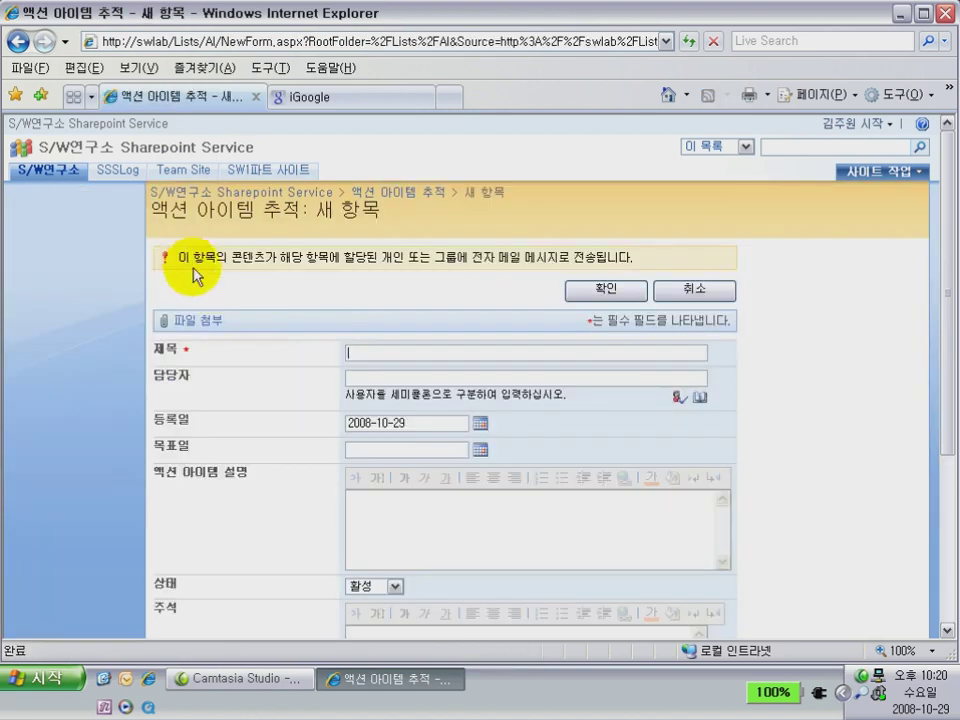
pyautogui.click(352, 351)
pyautogui.write('Linux Porting 가능 국내 업체 Research')
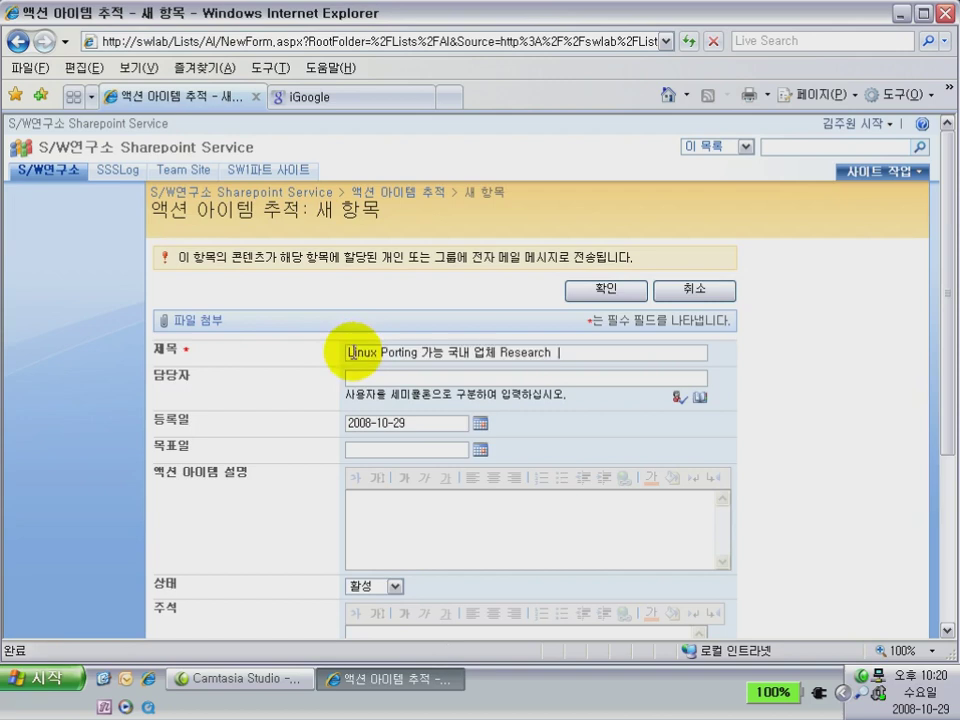
# Assign the item to the user, set 목표일 2008-10-30, keep 상태 활성, and save it
pyautogui.click(369, 378)
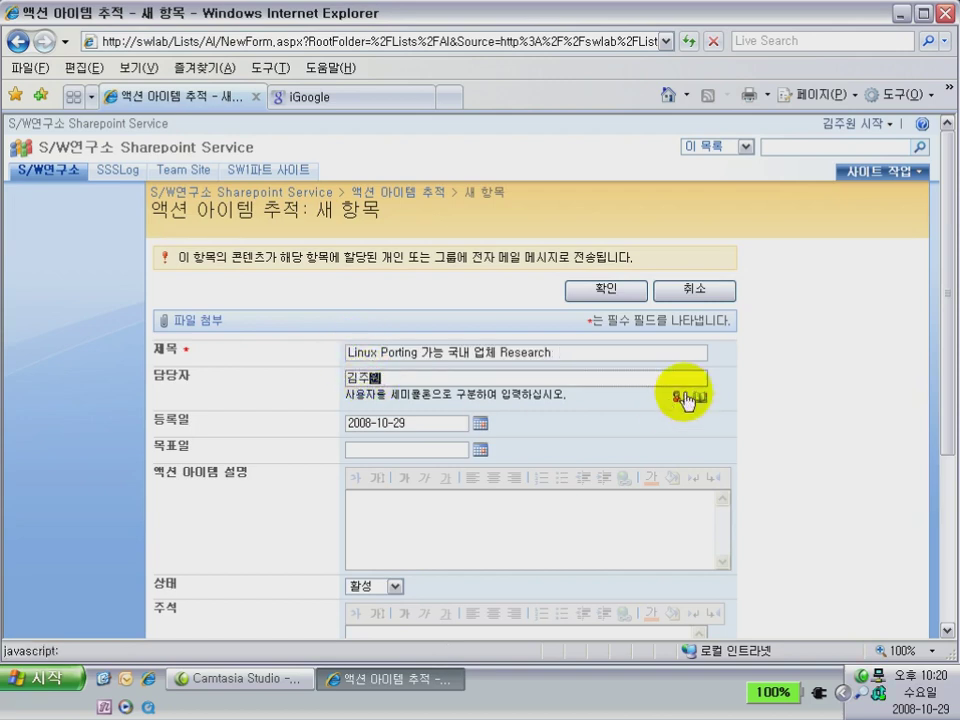
pyautogui.click(680, 397)
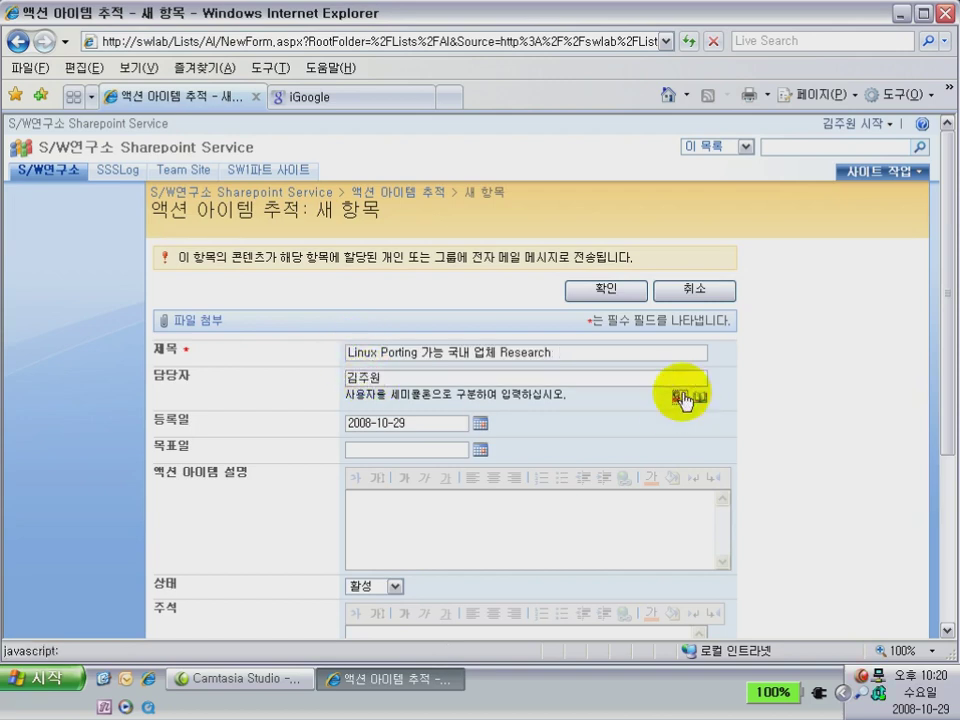
pyautogui.click(466, 450)
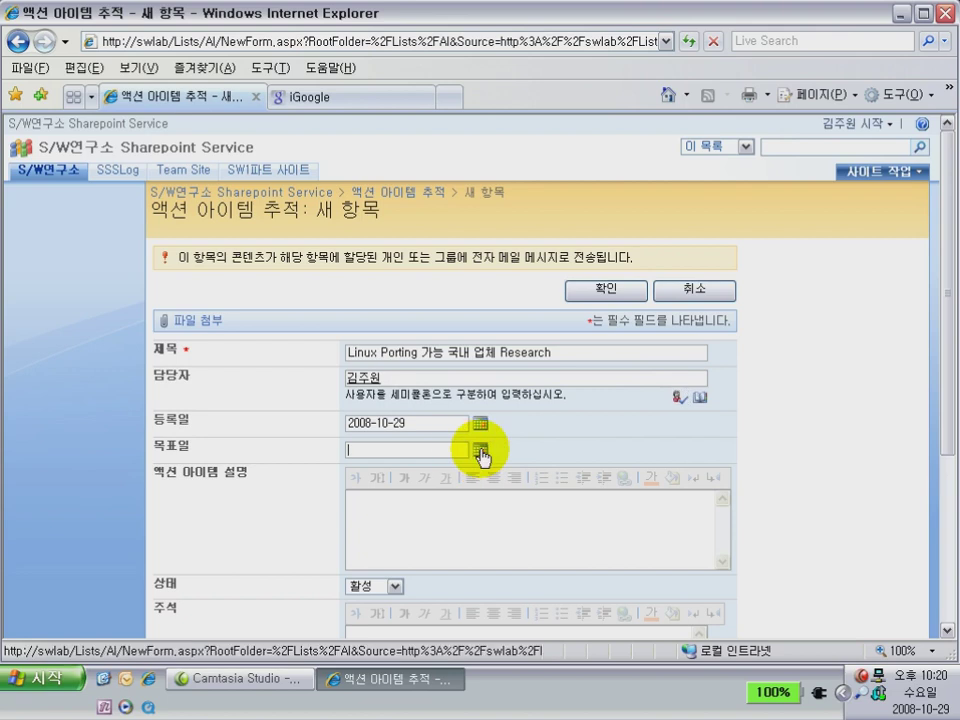
pyautogui.click(481, 452)
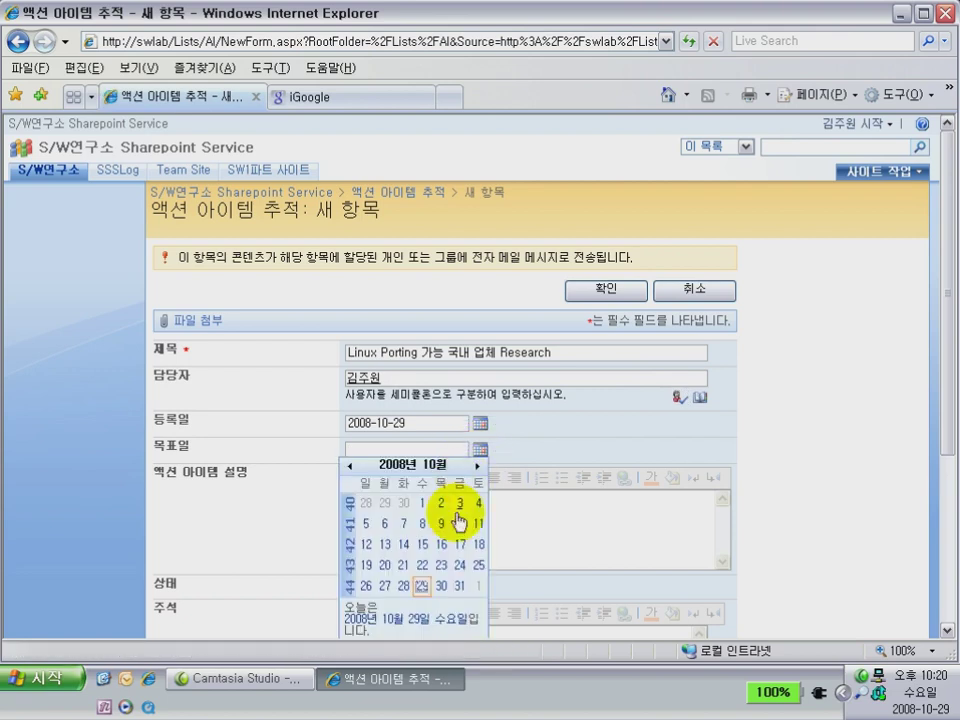
pyautogui.click(441, 586)
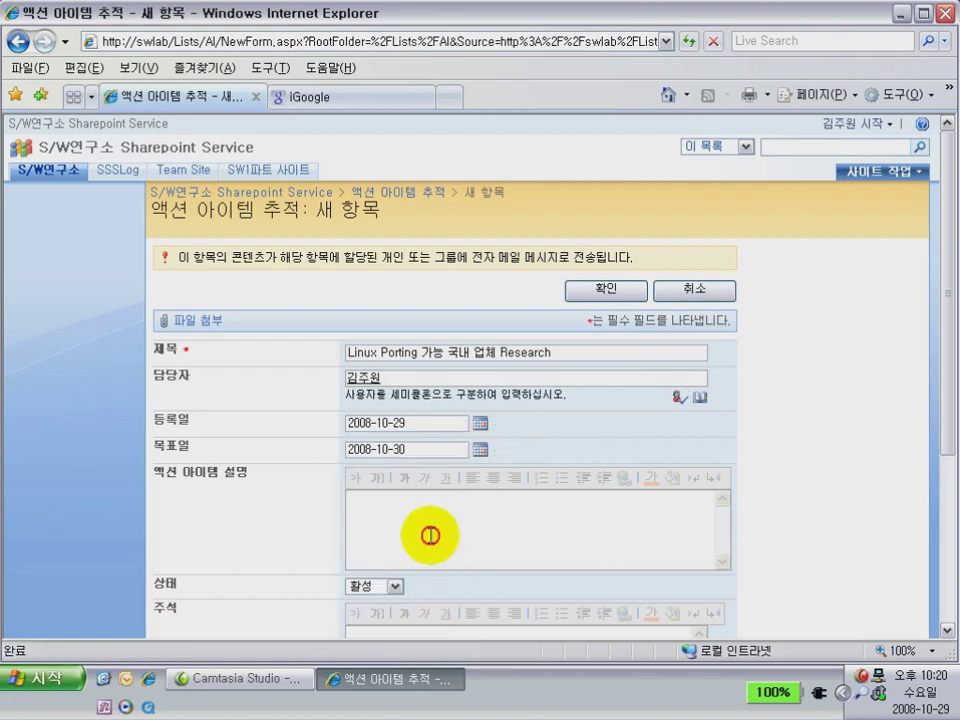
pyautogui.click(427, 548)
pyautogui.click(398, 587)
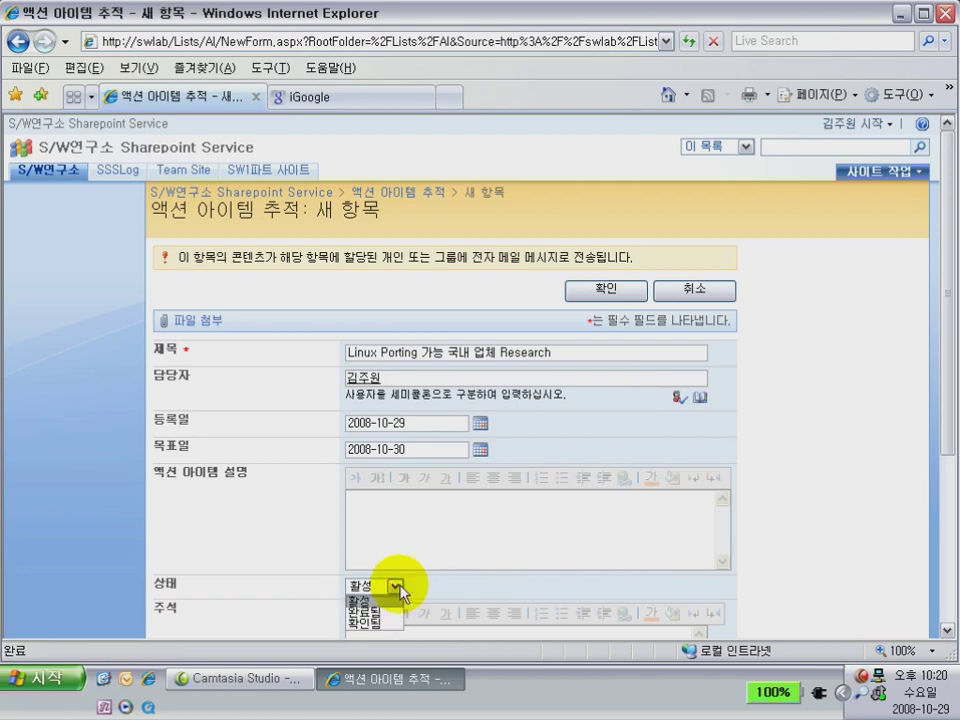
pyautogui.click(678, 440)
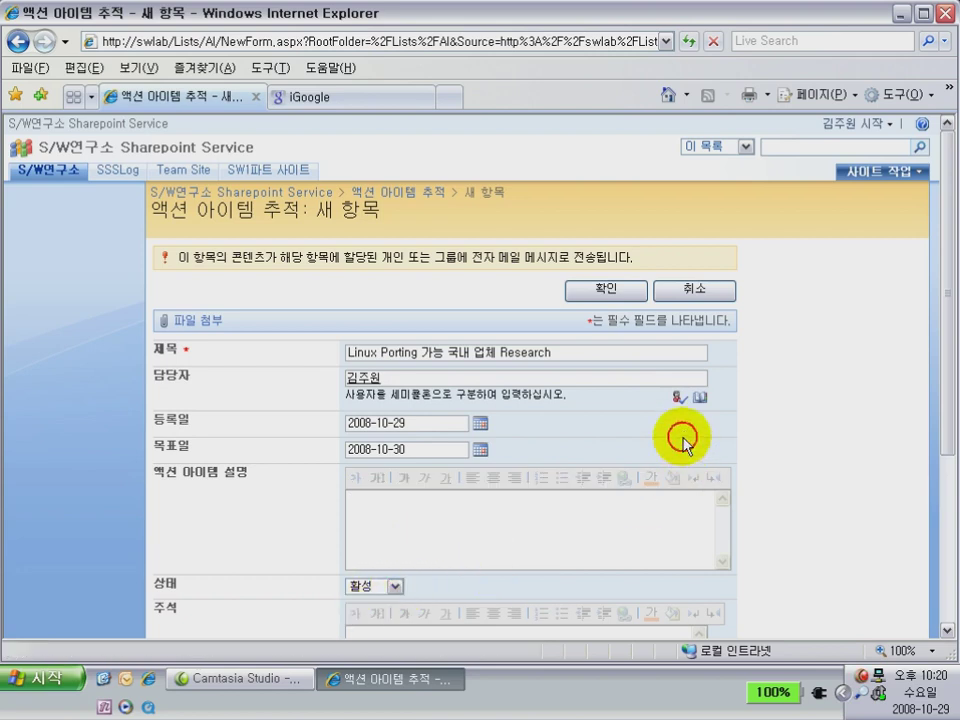
pyautogui.click(625, 293)
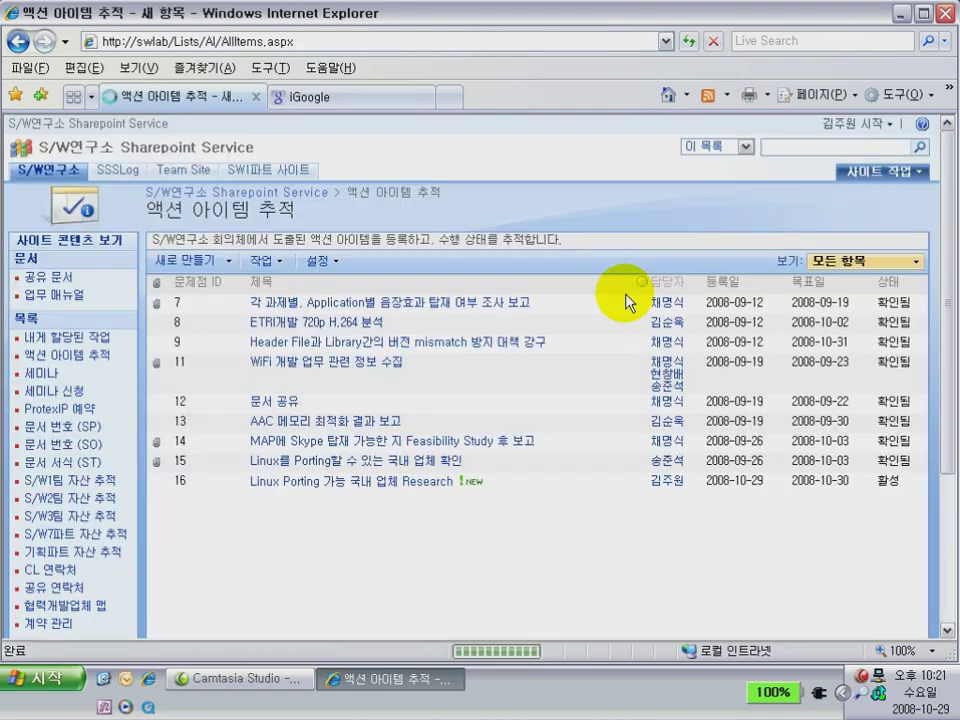
# Open 내게 할당된 작업 and choose Outlook에 연결 from its 작업 menu
pyautogui.click(100, 335)
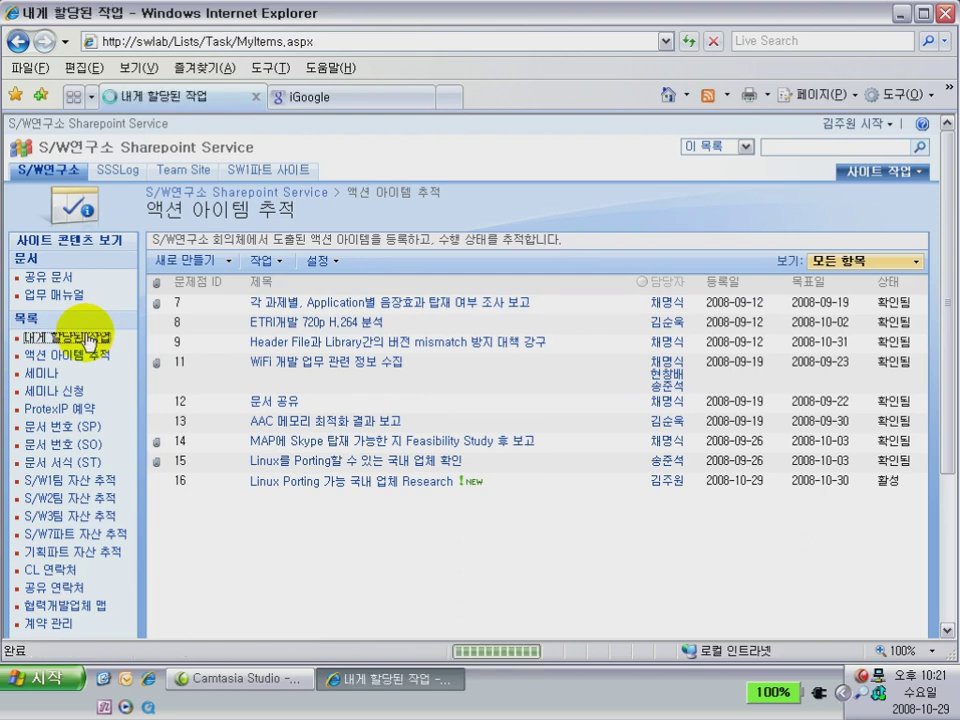
pyautogui.moveTo(266, 299)
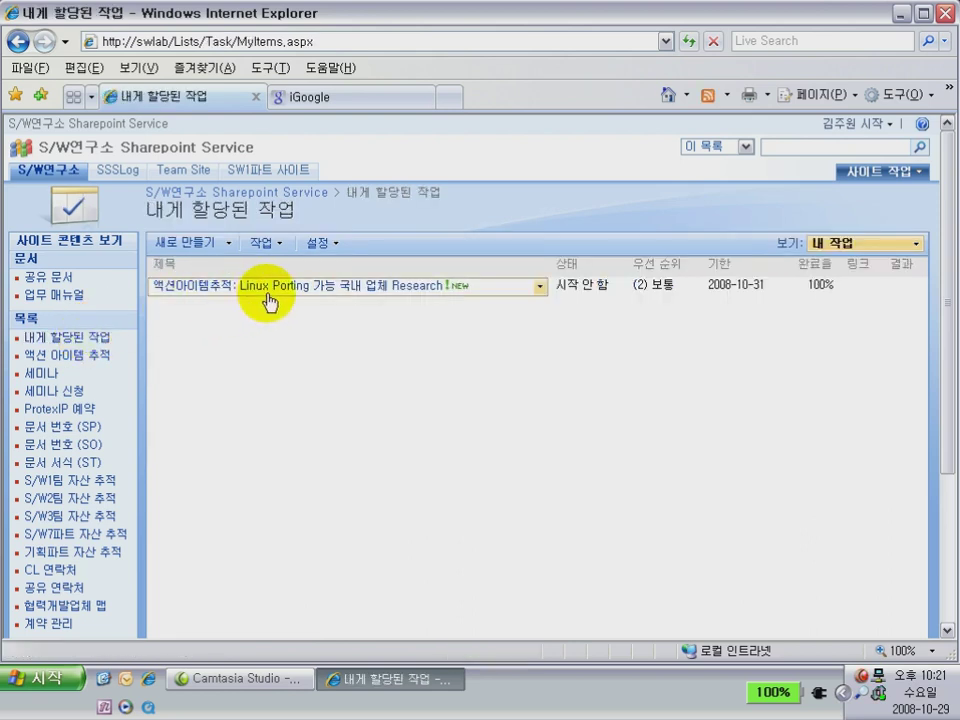
pyautogui.moveTo(559, 288); pyautogui.dragTo(608, 287)
pyautogui.click(594, 303)
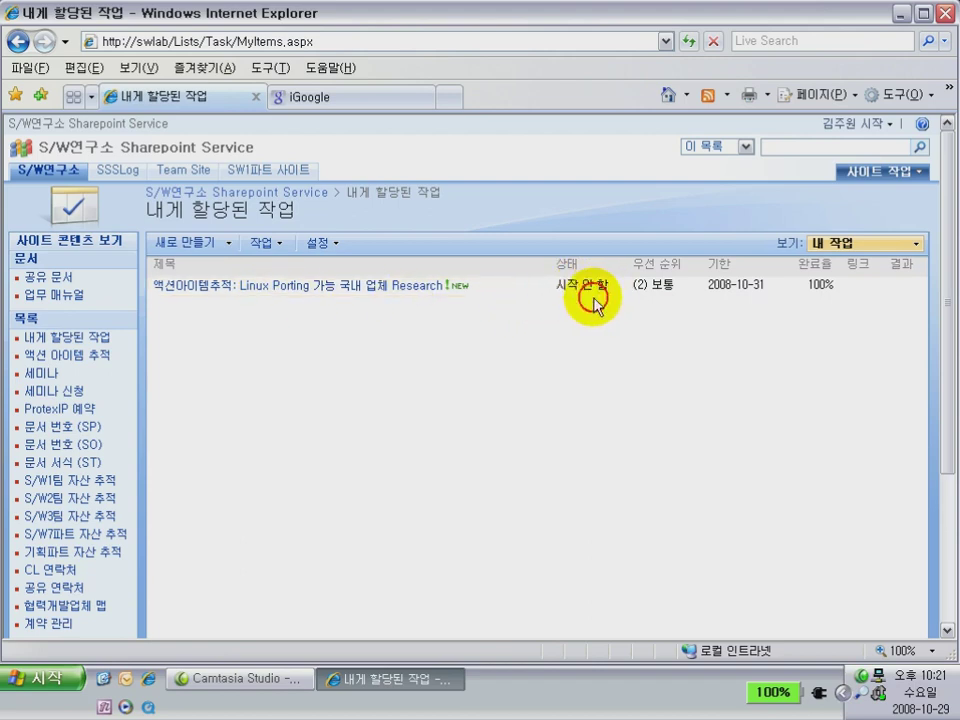
pyautogui.click(280, 256)
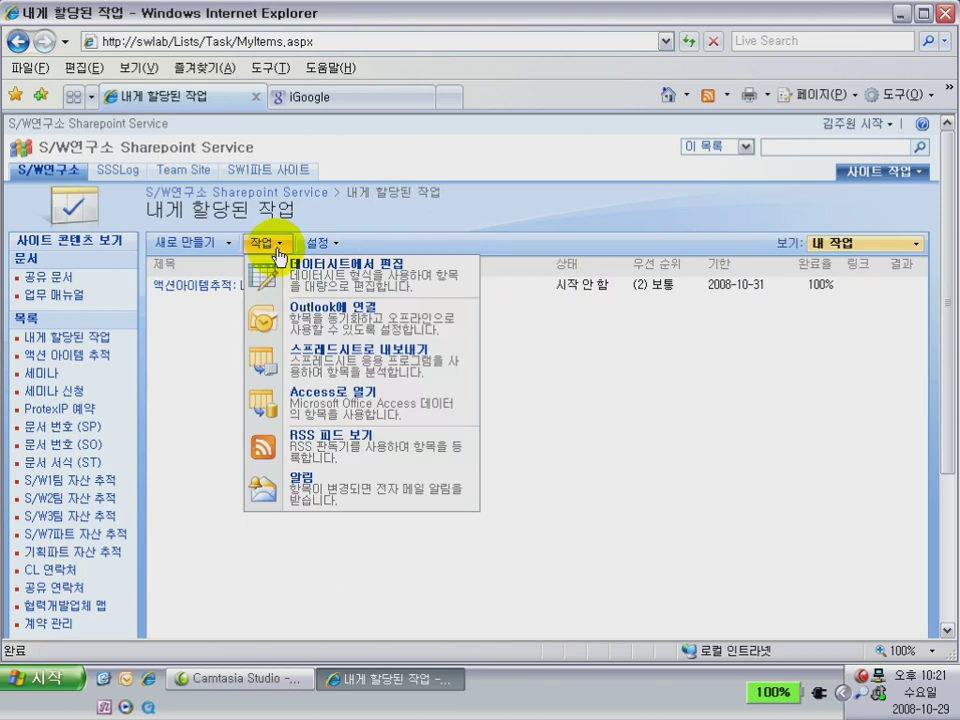
pyautogui.click(280, 314)
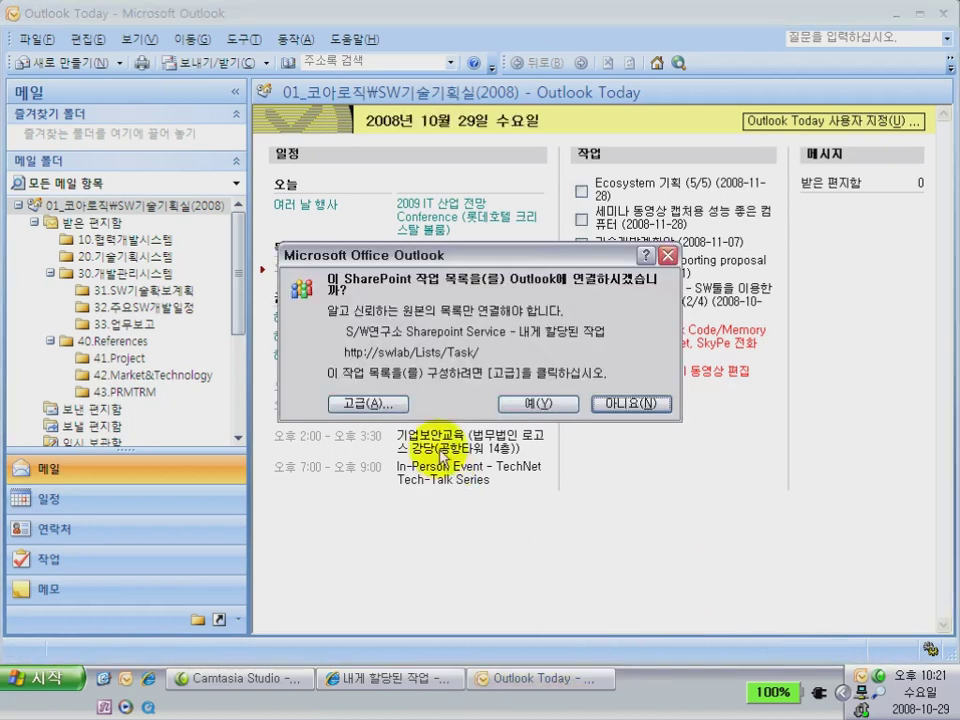
# Approve the connection, then set the Linux Porting research task's 상태 to 완료 and save
pyautogui.click(538, 403)
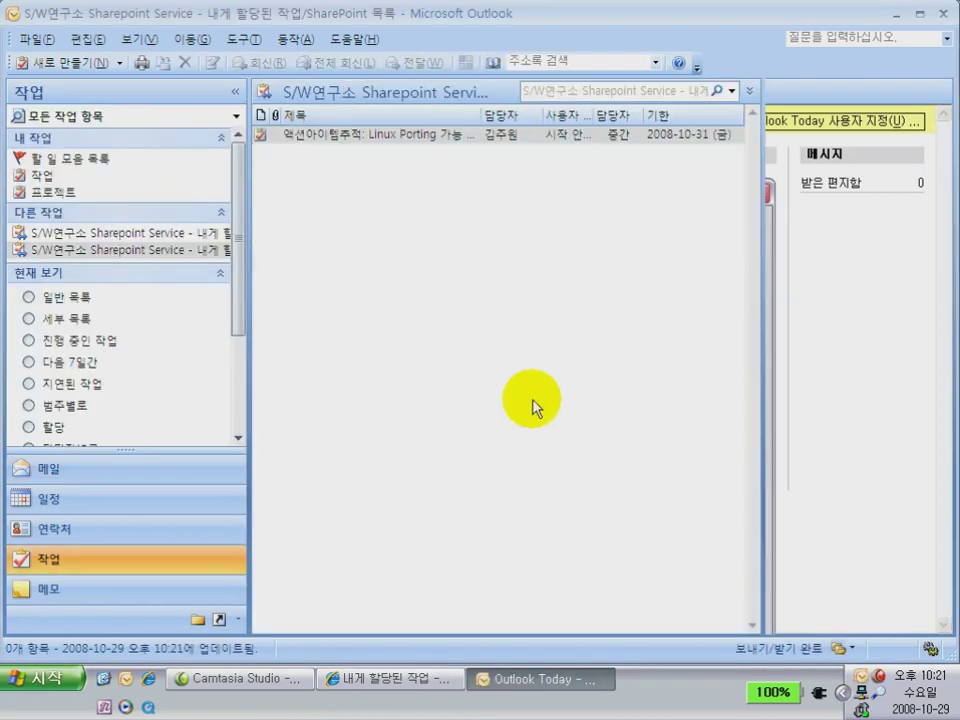
pyautogui.click(172, 254)
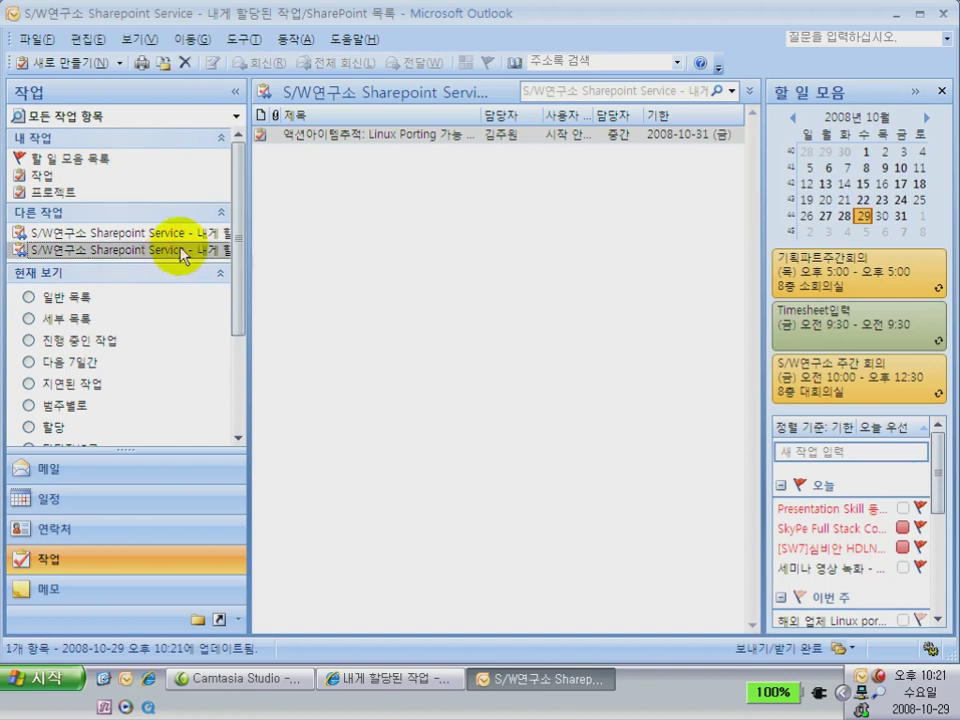
pyautogui.doubleClick(344, 137)
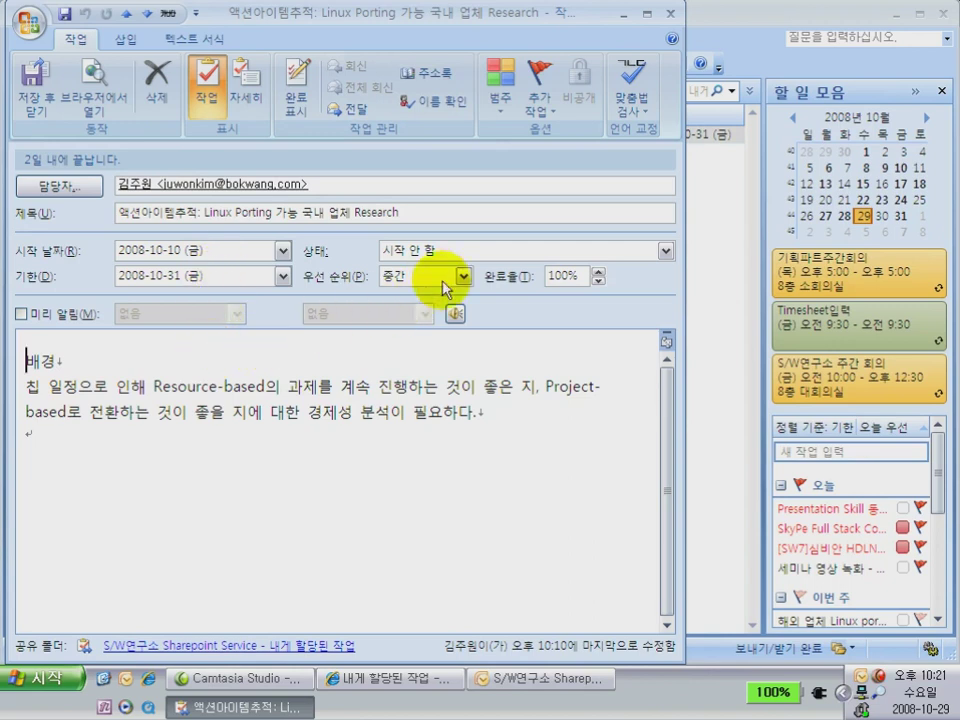
pyautogui.click(564, 252)
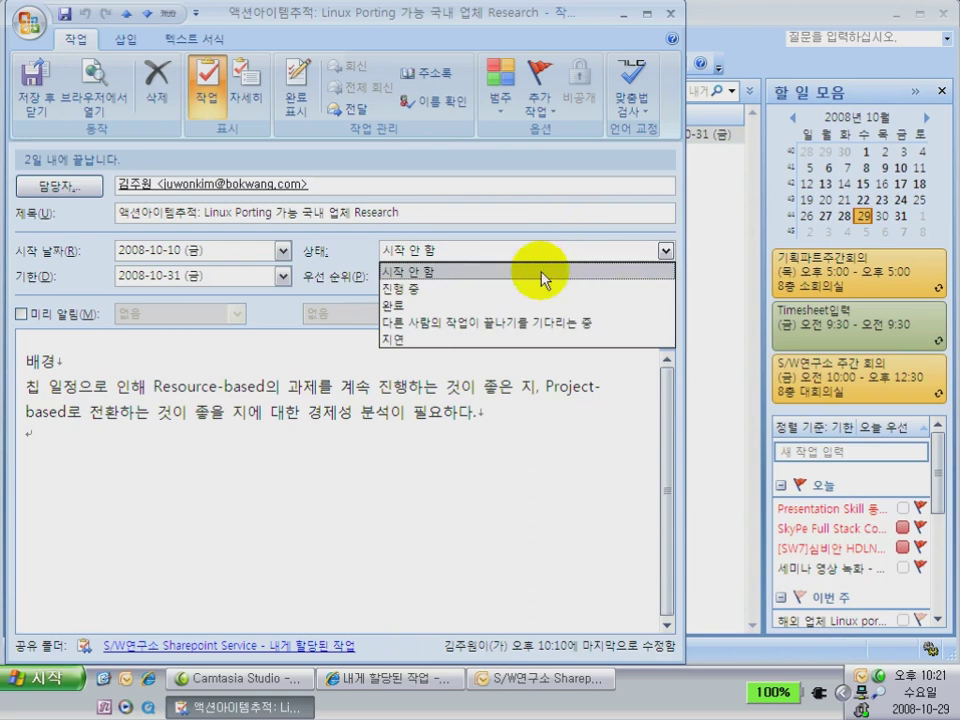
pyautogui.click(521, 305)
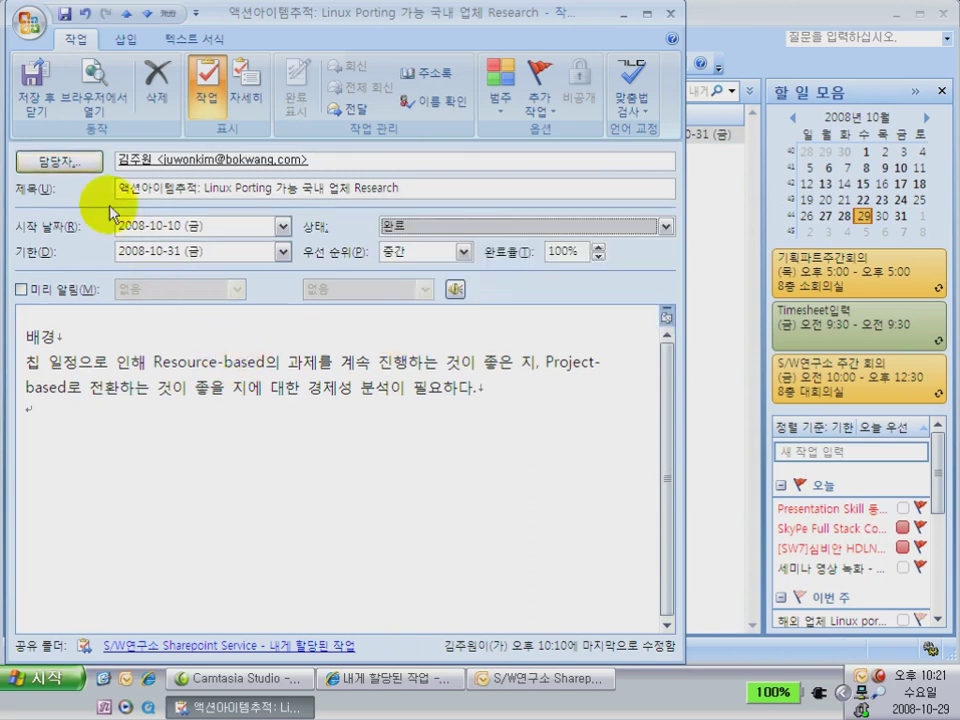
pyautogui.click(45, 100)
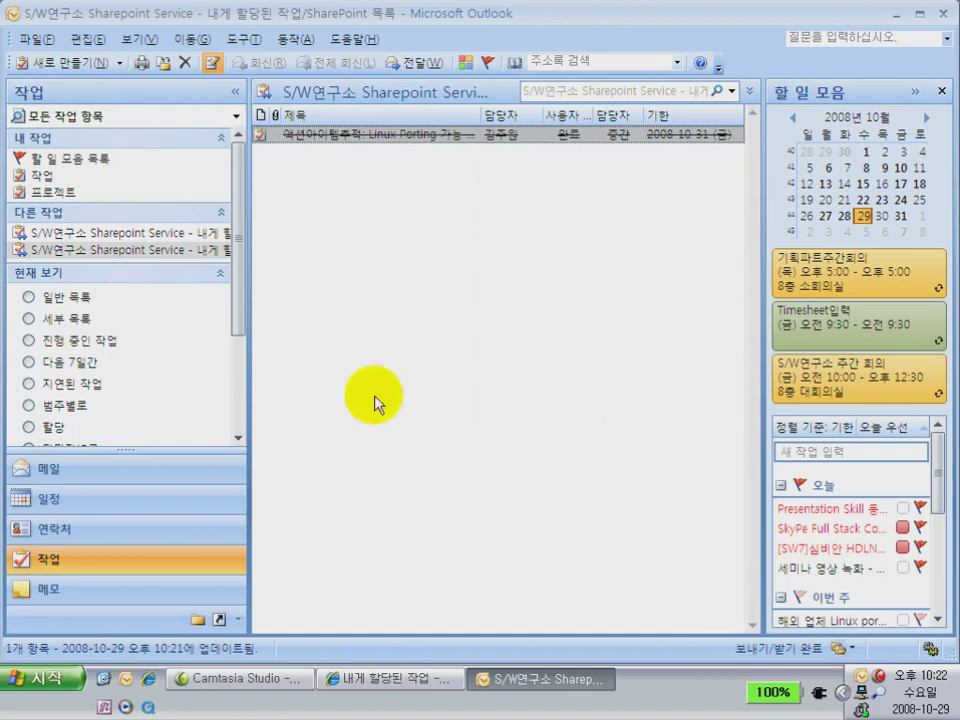
# Refresh the SharePoint task page in Internet Explorer to show the task's 완료 status
pyautogui.click(399, 681)
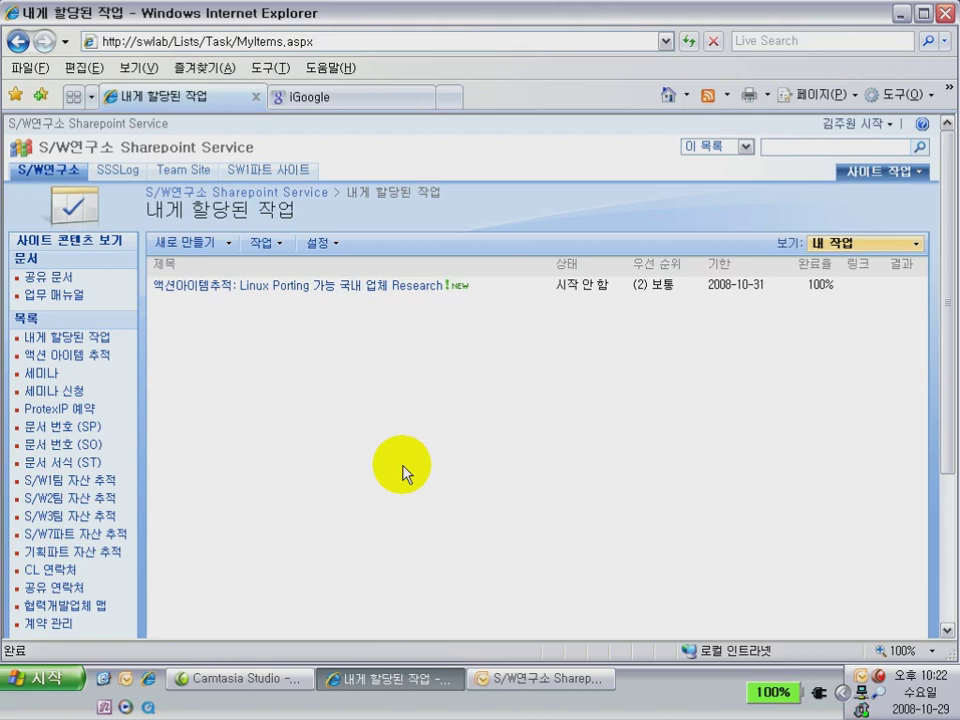
pyautogui.rightClick(497, 602)
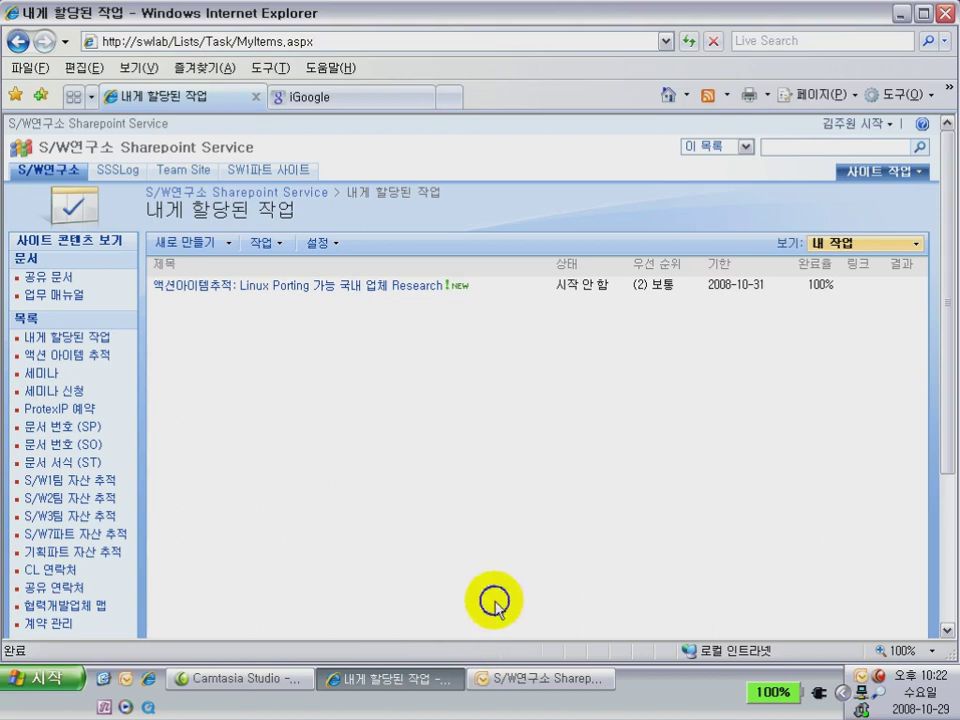
pyautogui.click(518, 541)
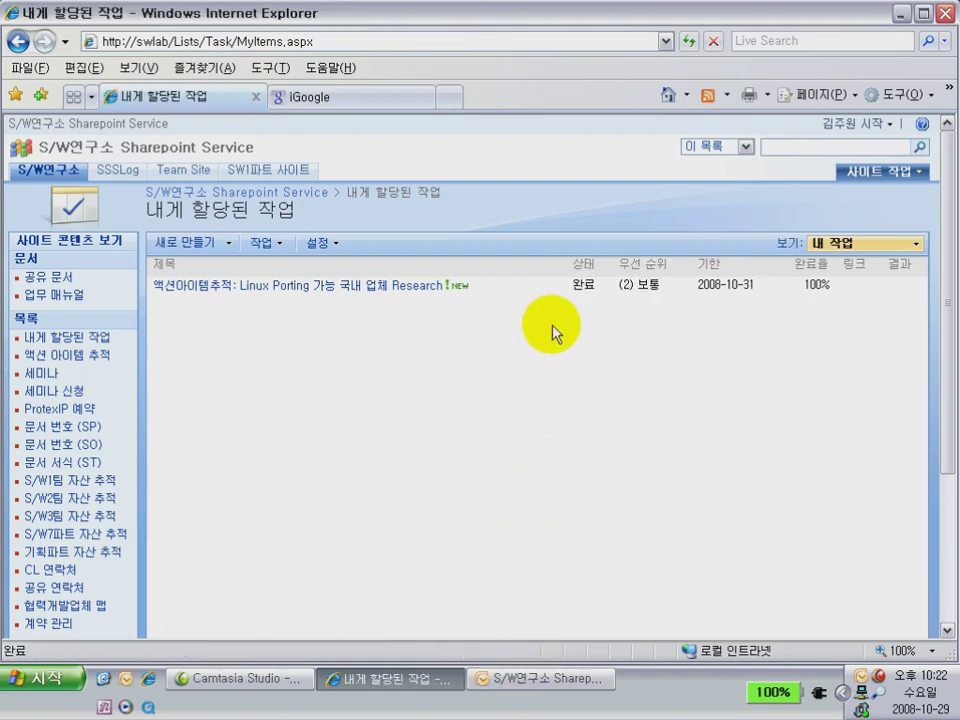
pyautogui.click(572, 290)
# Highlight the 완료 status, then reveal the clipped index card photo with its blinds animation
pyautogui.moveTo(572, 290); pyautogui.dragTo(593, 295)
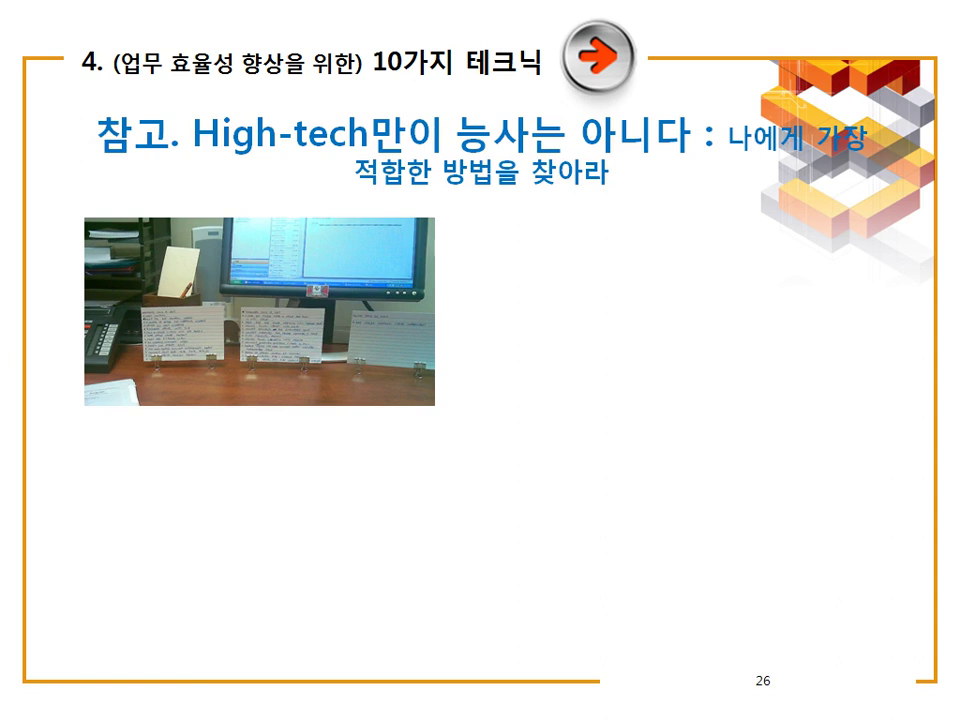
pyautogui.press('Right')
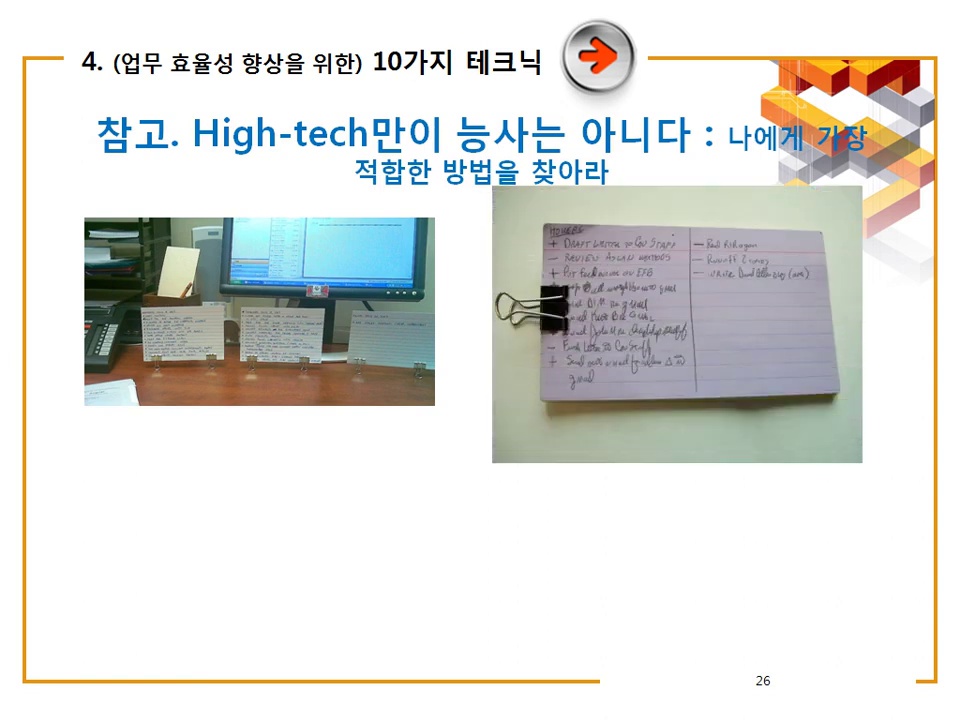
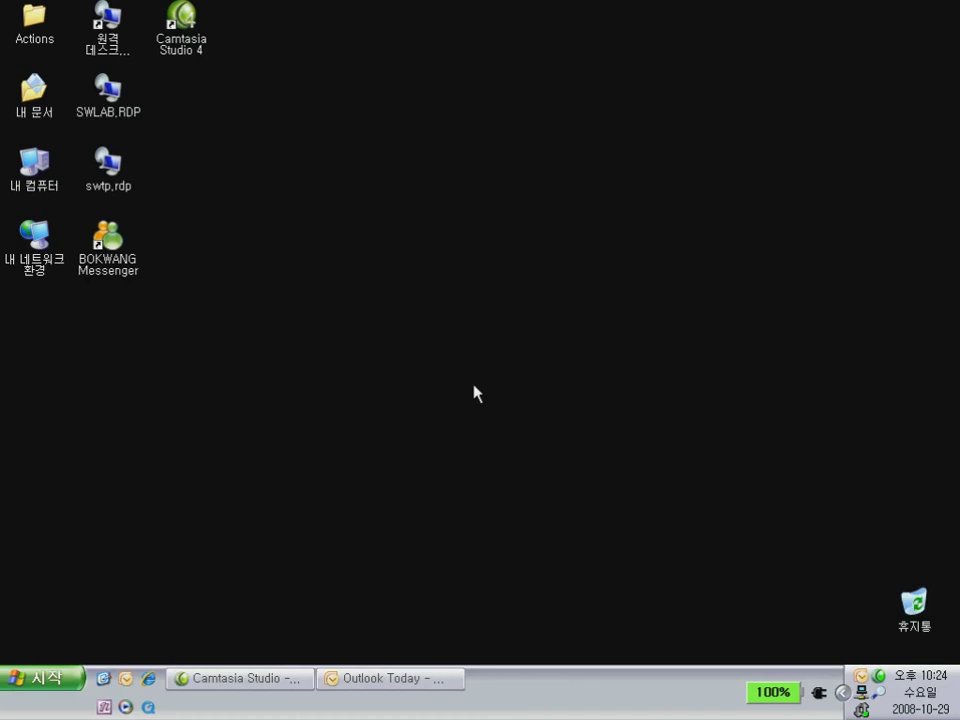
# Open Actions, peek into 200810_좌석배치 and back, then open My Documents
pyautogui.doubleClick(40, 32)
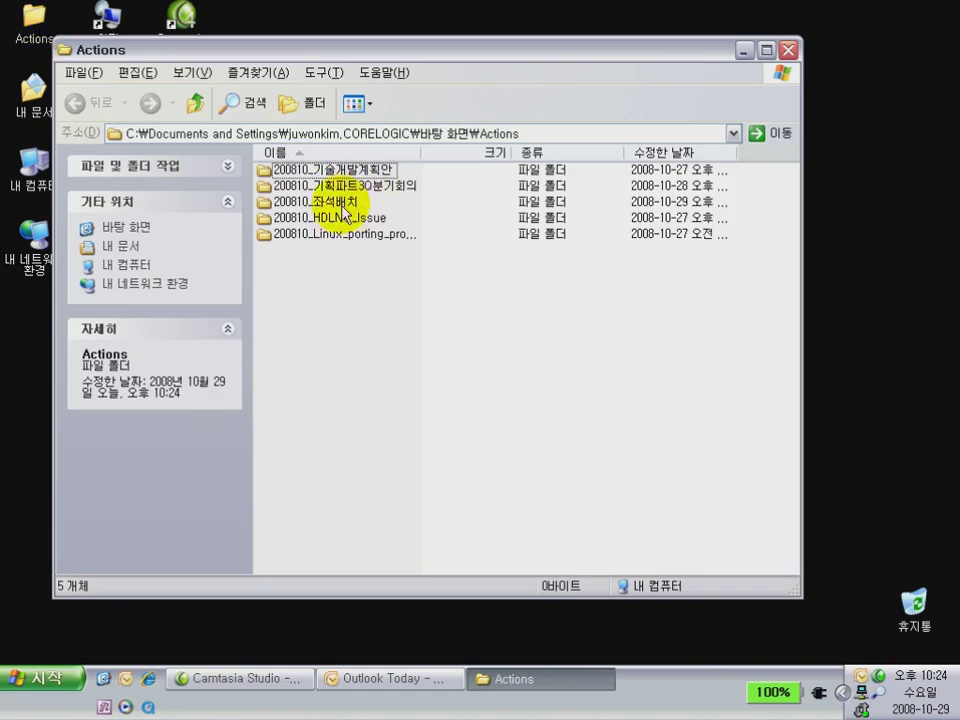
pyautogui.doubleClick(343, 210)
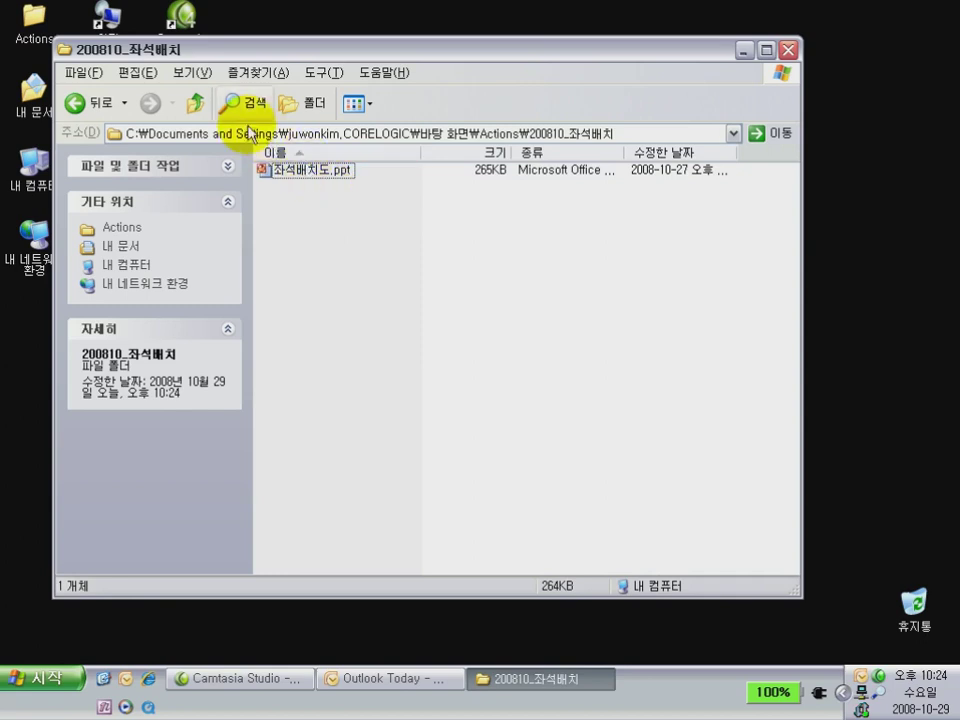
pyautogui.click(198, 103)
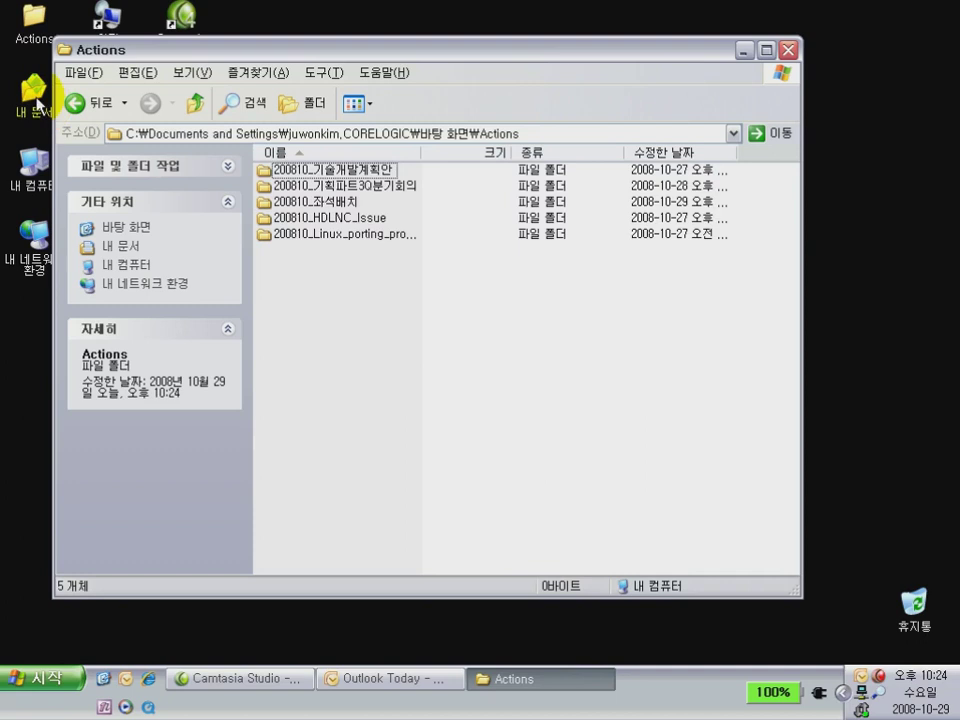
pyautogui.click(37, 104)
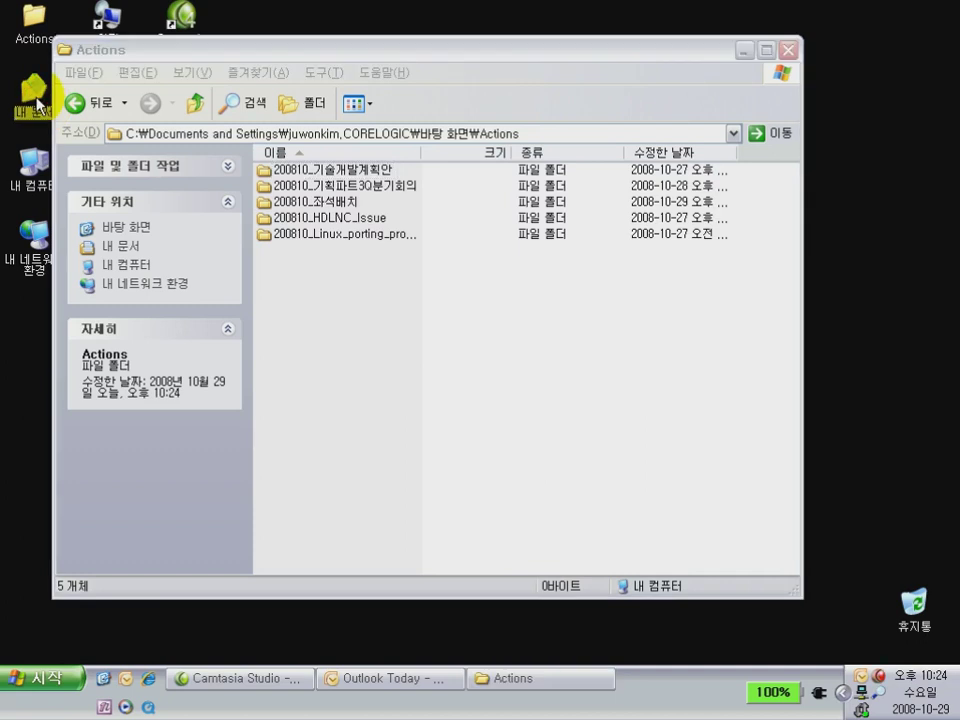
pyautogui.doubleClick(37, 104)
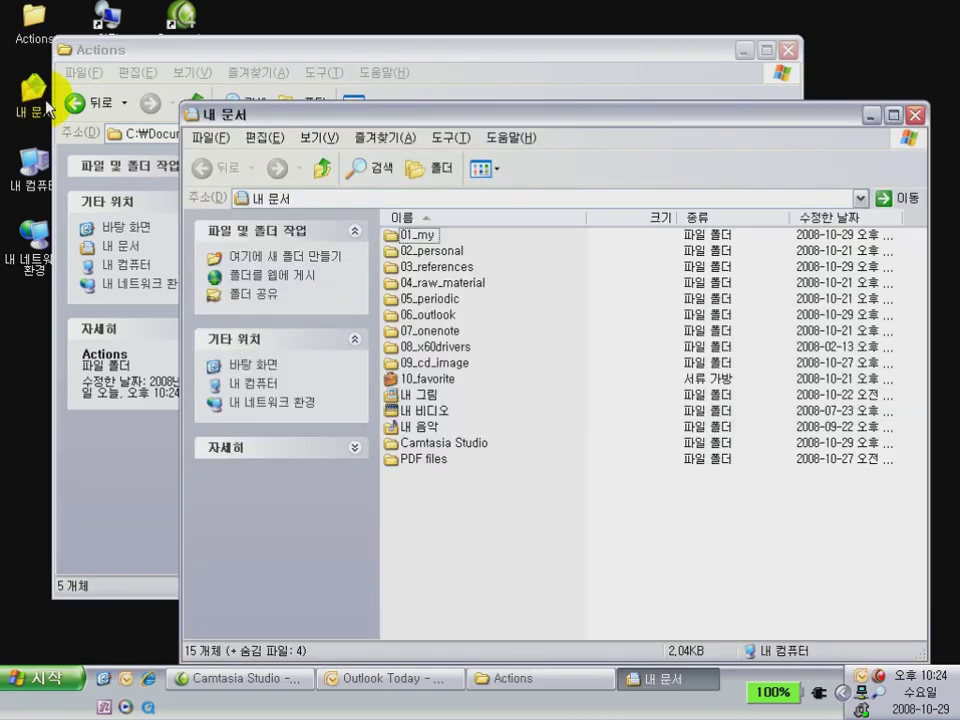
# Run through the folders 01_my to 07_onenote, then open 01_my and scroll its list
pyautogui.click(410, 238)
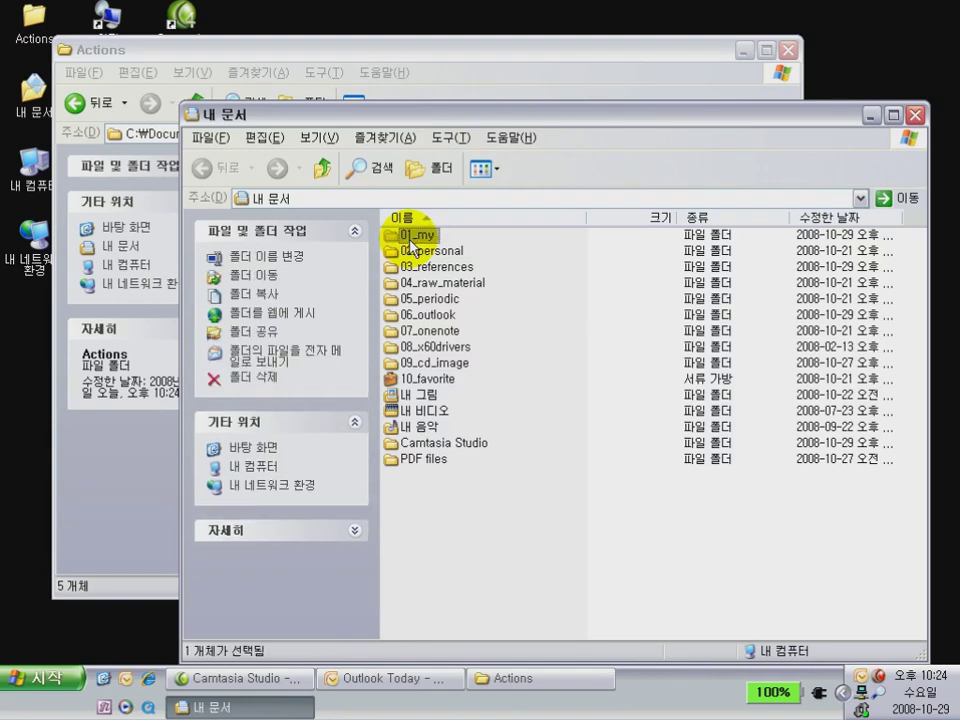
pyautogui.click(412, 254)
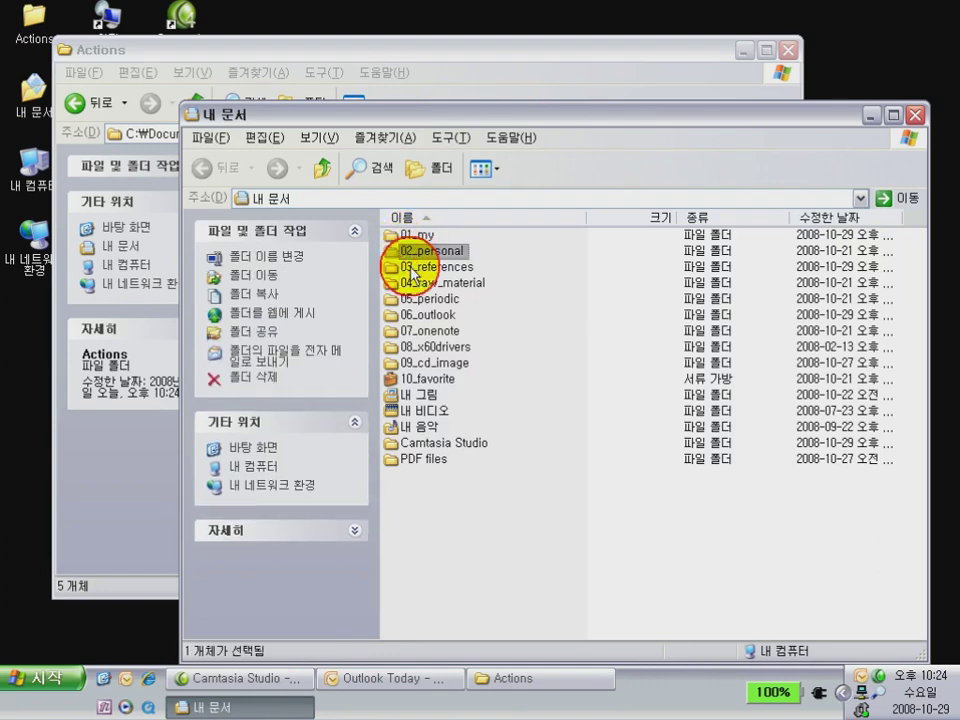
pyautogui.click(412, 270)
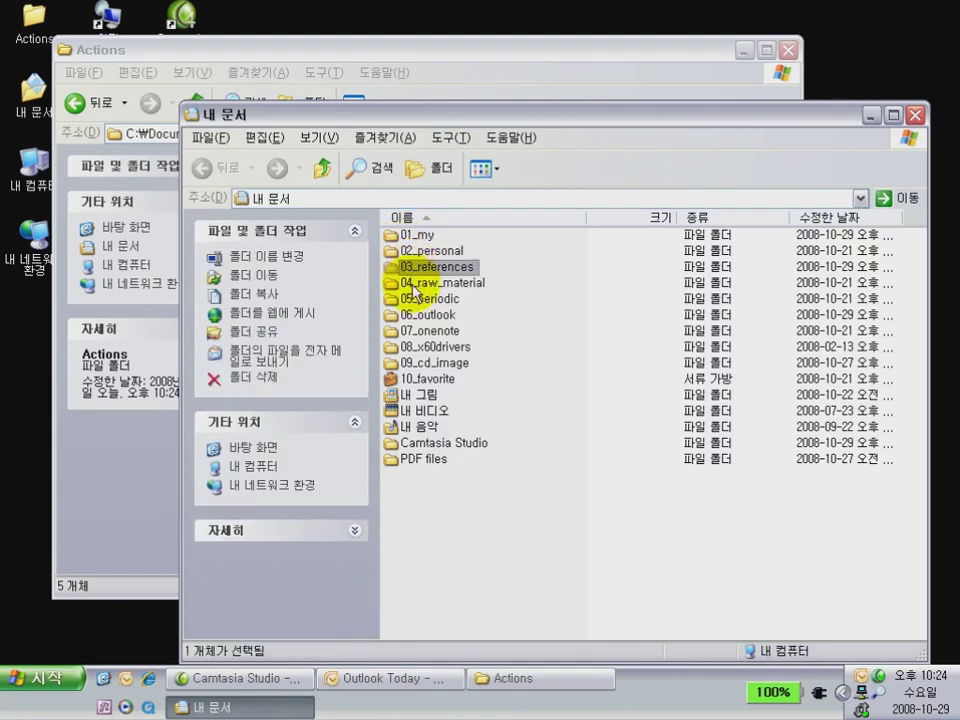
pyautogui.click(412, 287)
pyautogui.click(413, 302)
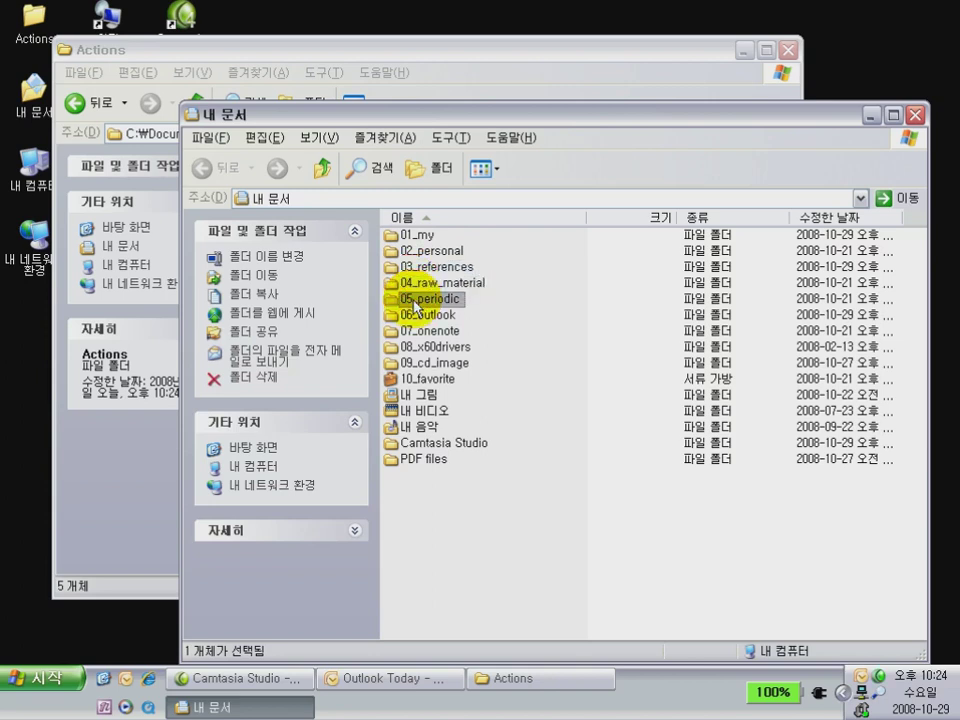
pyautogui.click(414, 316)
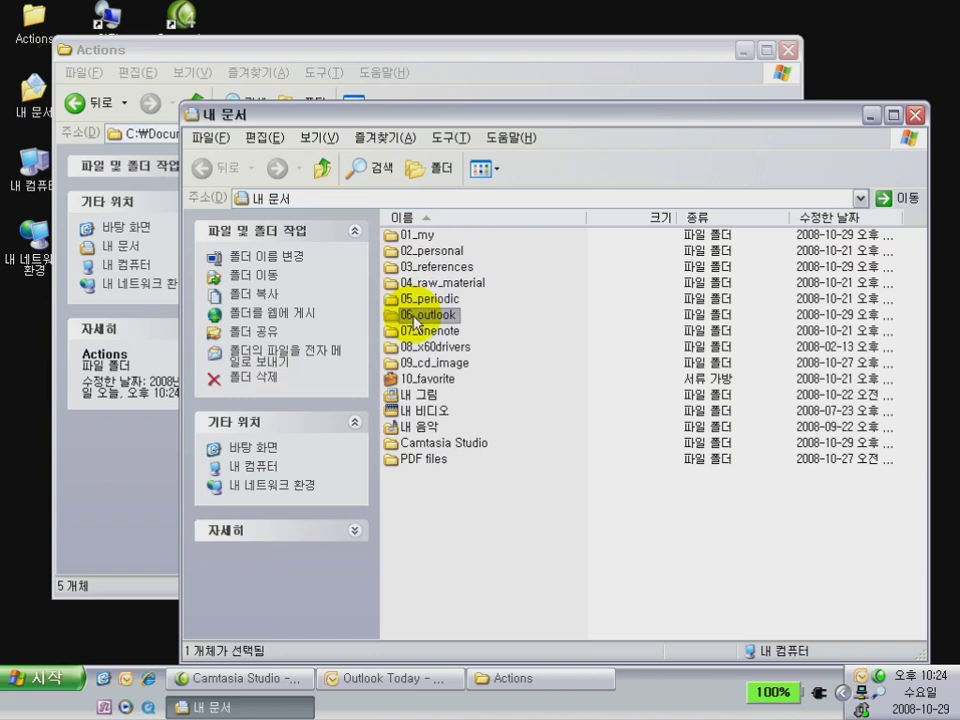
pyautogui.click(414, 335)
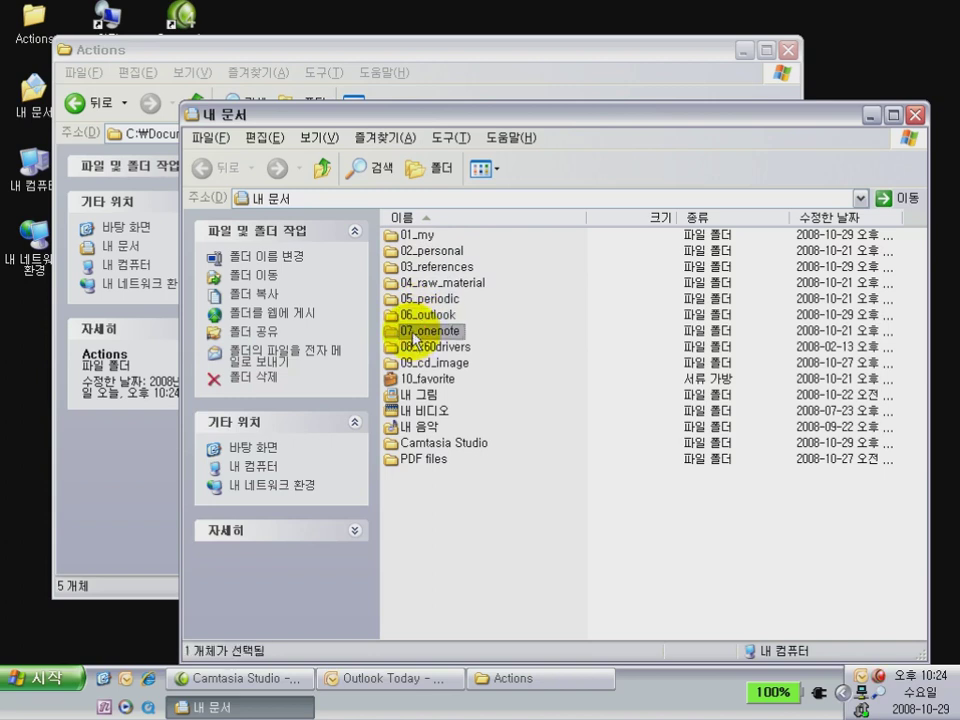
pyautogui.doubleClick(409, 234)
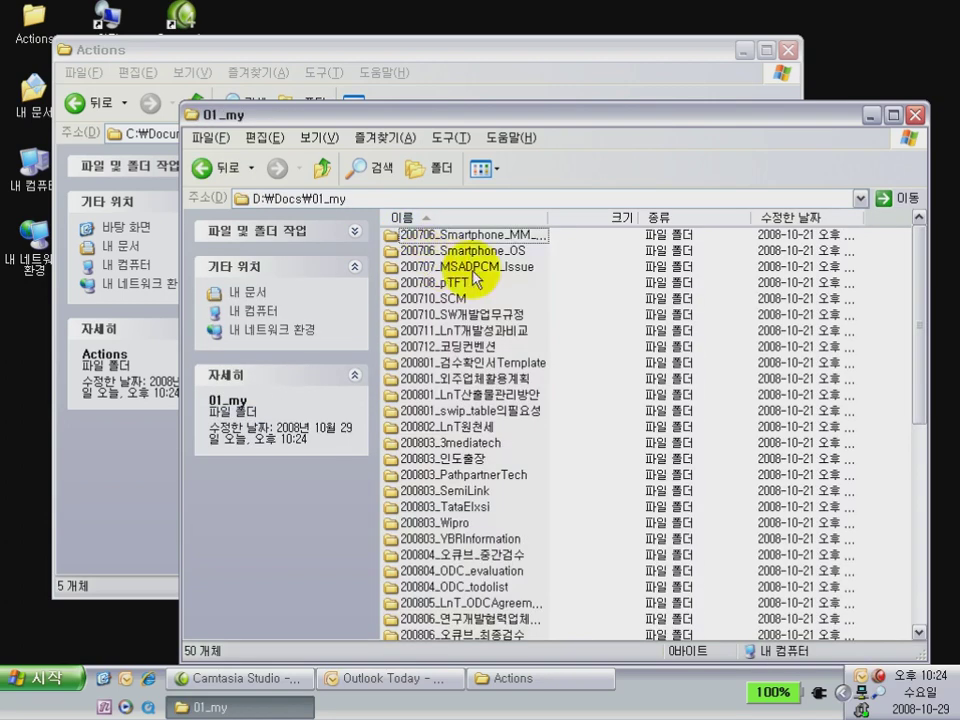
pyautogui.scroll(-8, 476, 280)
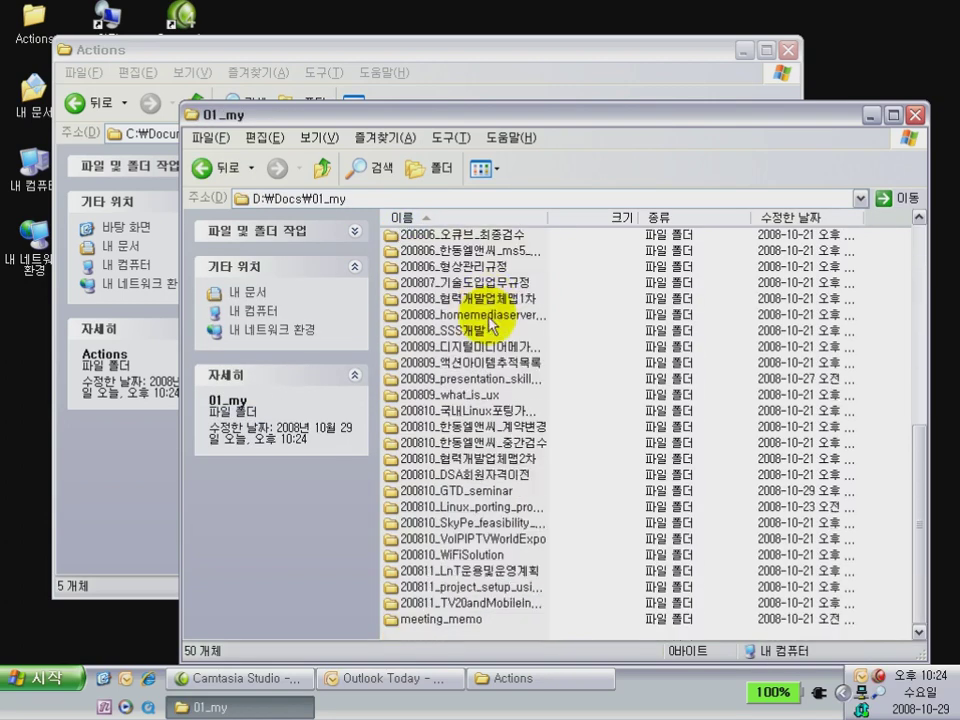
# Move 200810_좌석배치 from Actions into 01_my with Move Here, then go up to My Documents
pyautogui.click(476, 79)
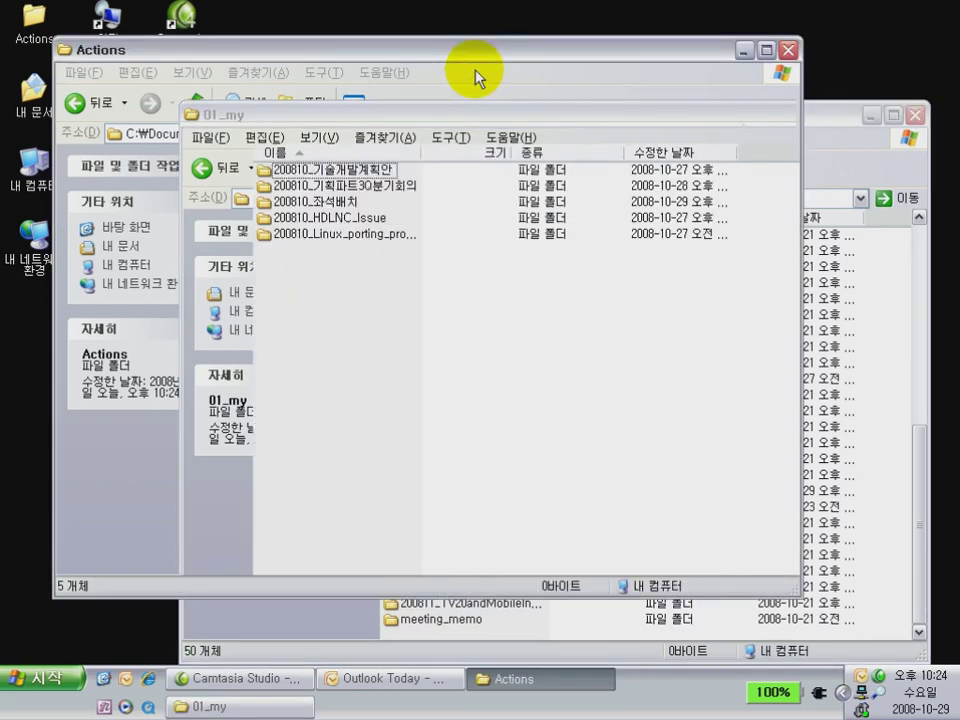
pyautogui.click(312, 204)
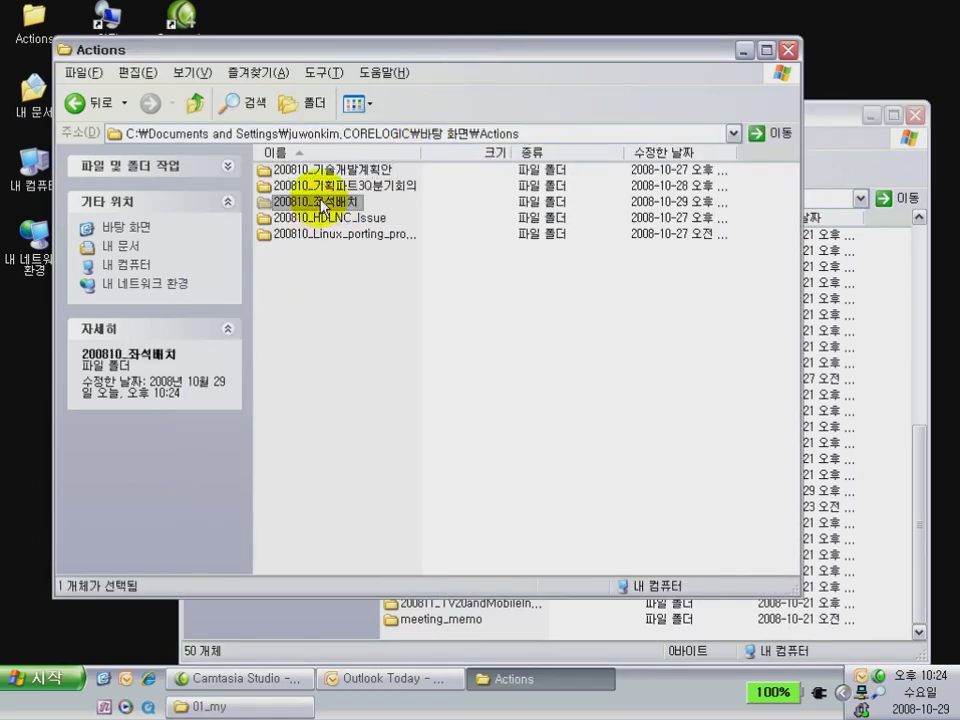
pyautogui.rightClick(573, 622)
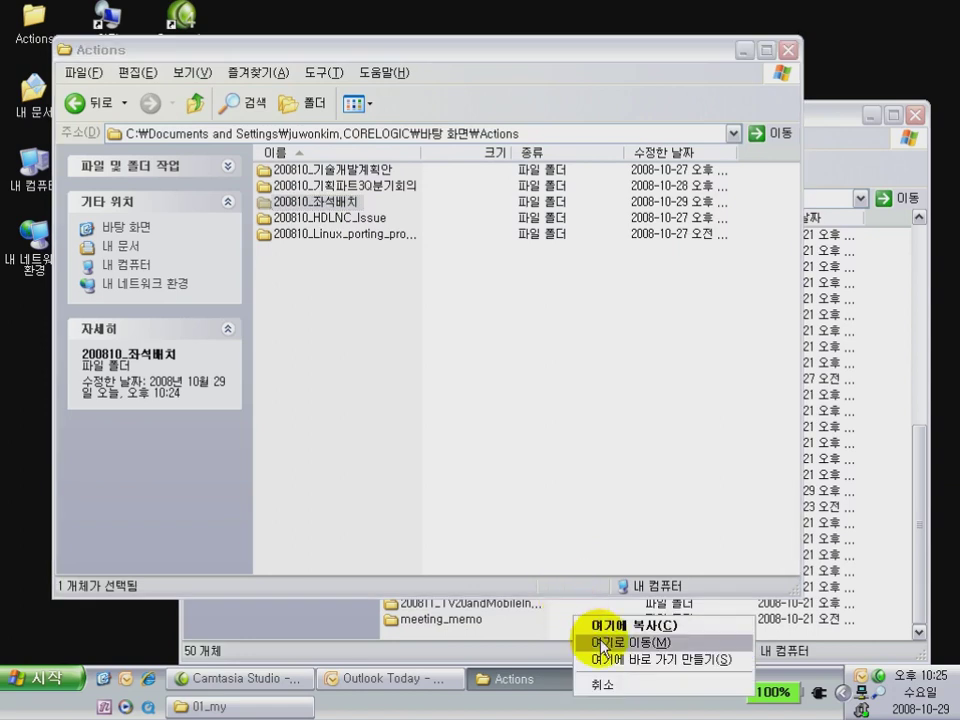
pyautogui.click(601, 643)
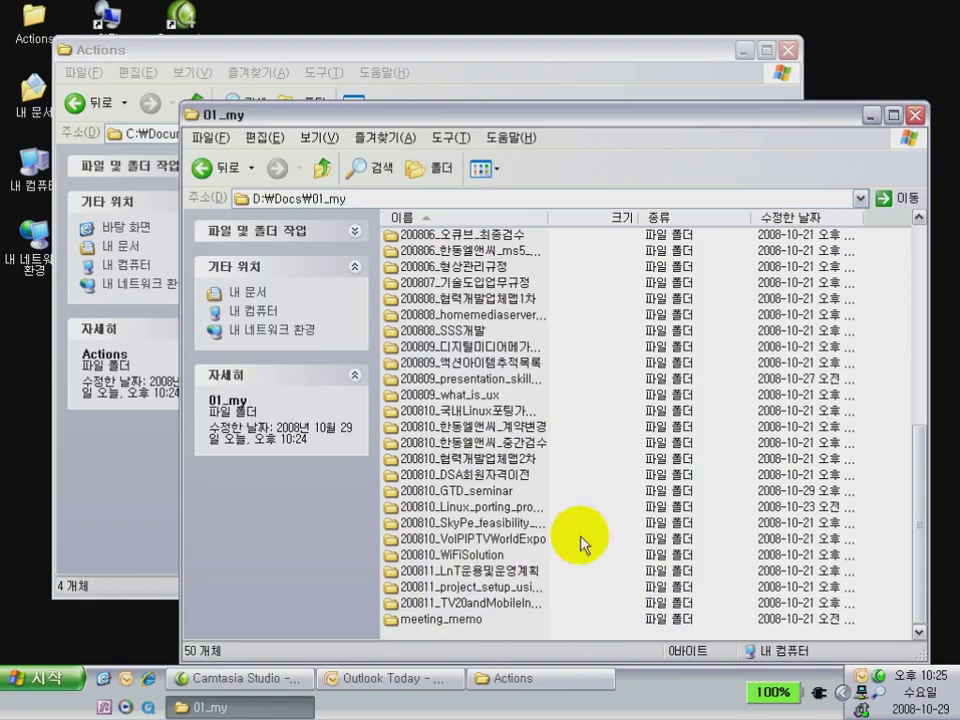
pyautogui.click(478, 85)
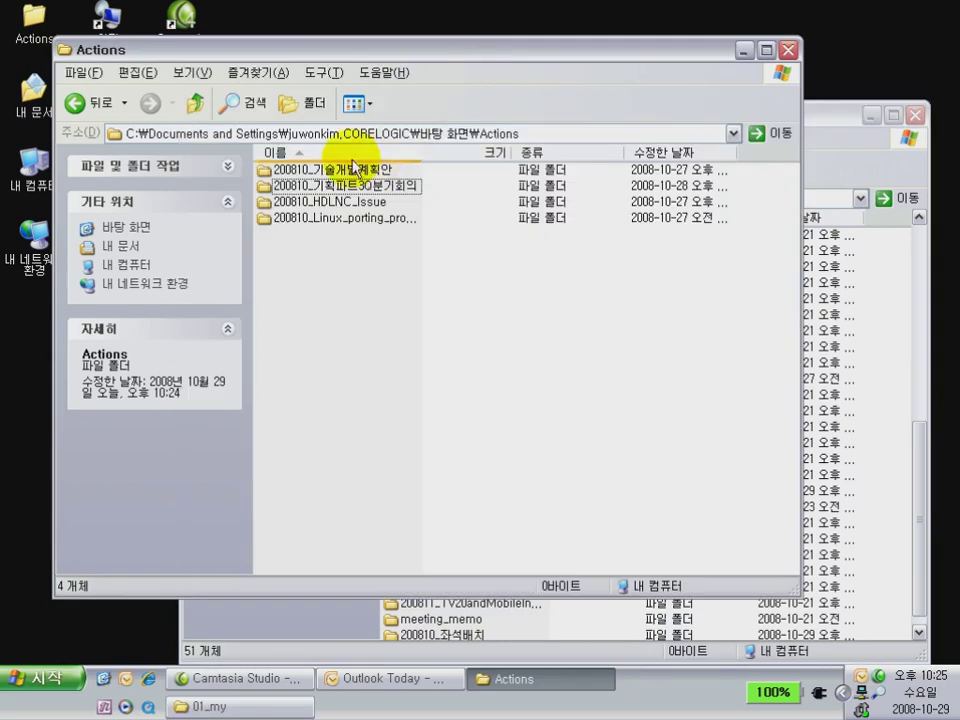
pyautogui.click(537, 628)
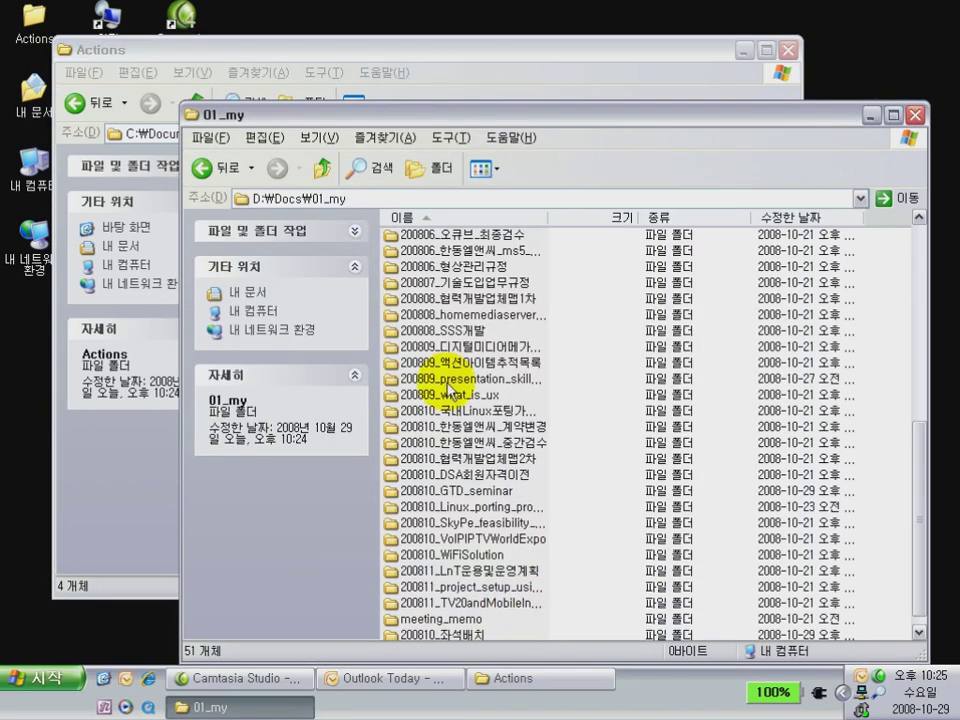
pyautogui.click(323, 170)
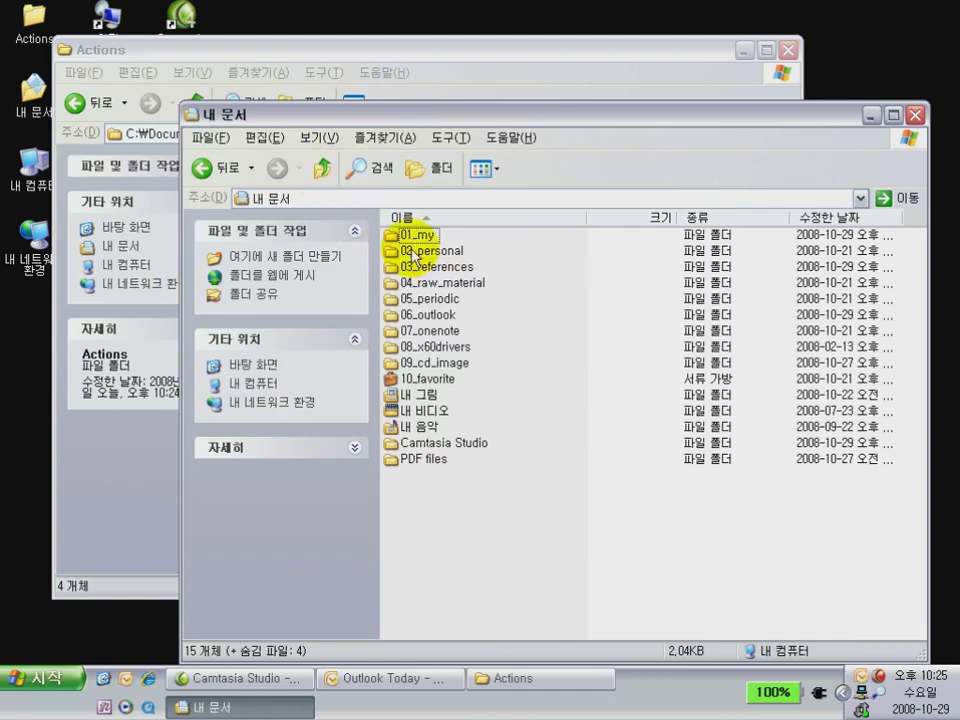
# Look inside 02_personal, return to My Documents, and open 03_references
pyautogui.doubleClick(414, 251)
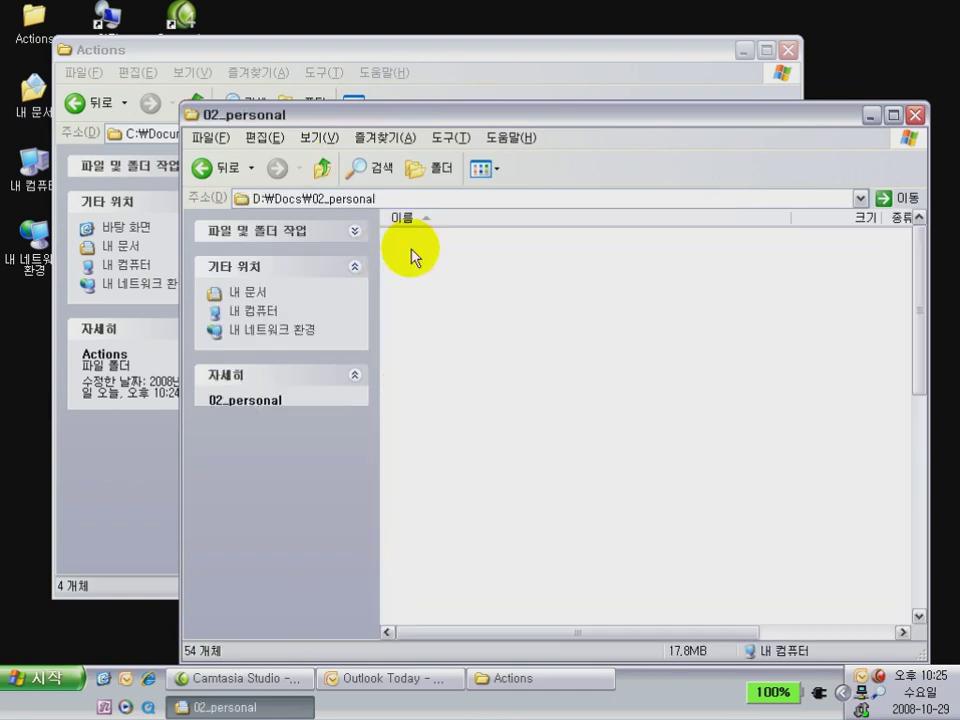
pyautogui.scroll(-10, 420, 278)
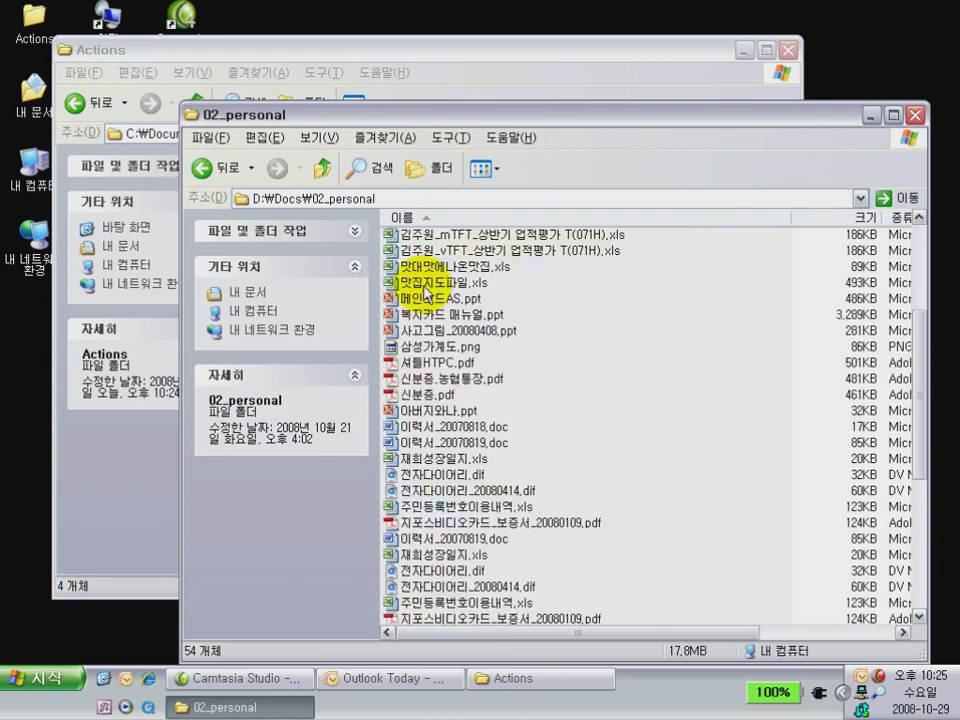
pyautogui.click(324, 178)
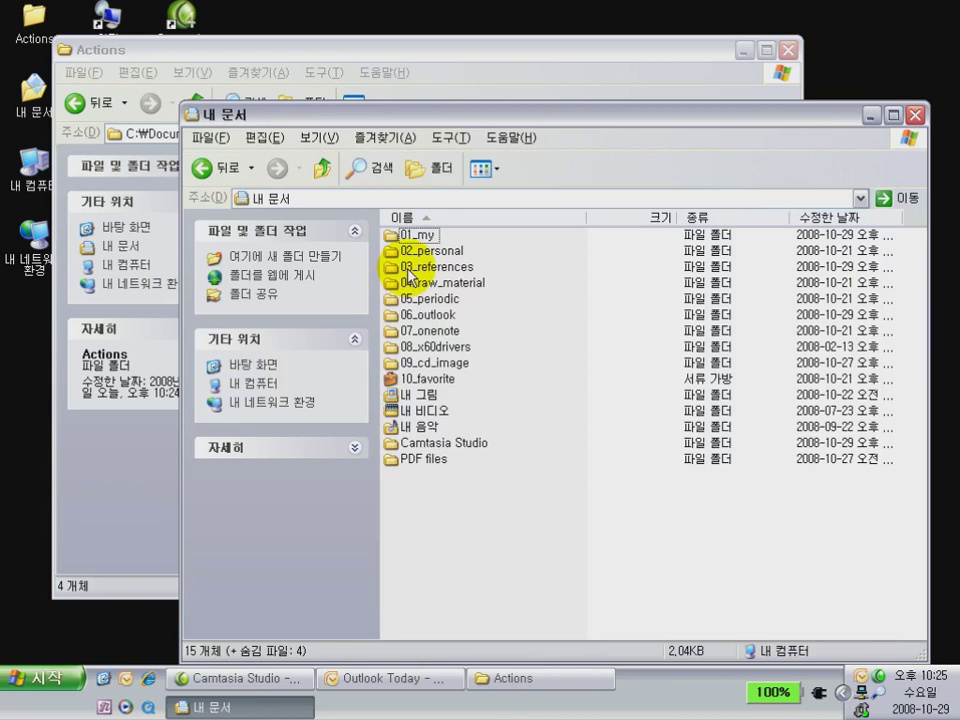
pyautogui.doubleClick(410, 272)
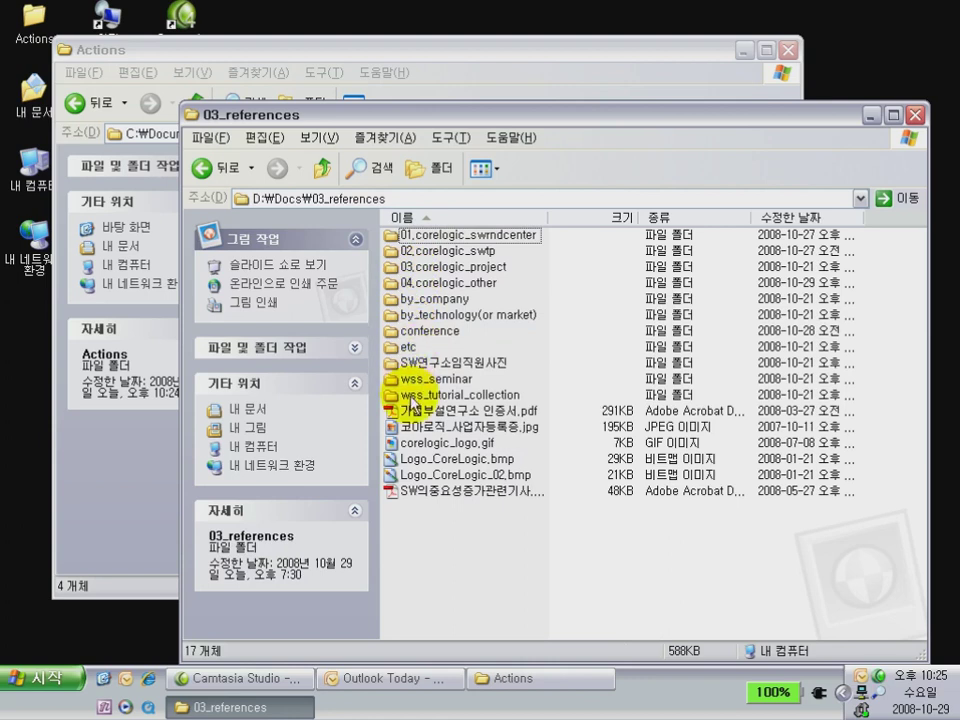
# Show the by_company folder in List view, then return to 03_references
pyautogui.click(430, 299)
pyautogui.doubleClick(411, 303)
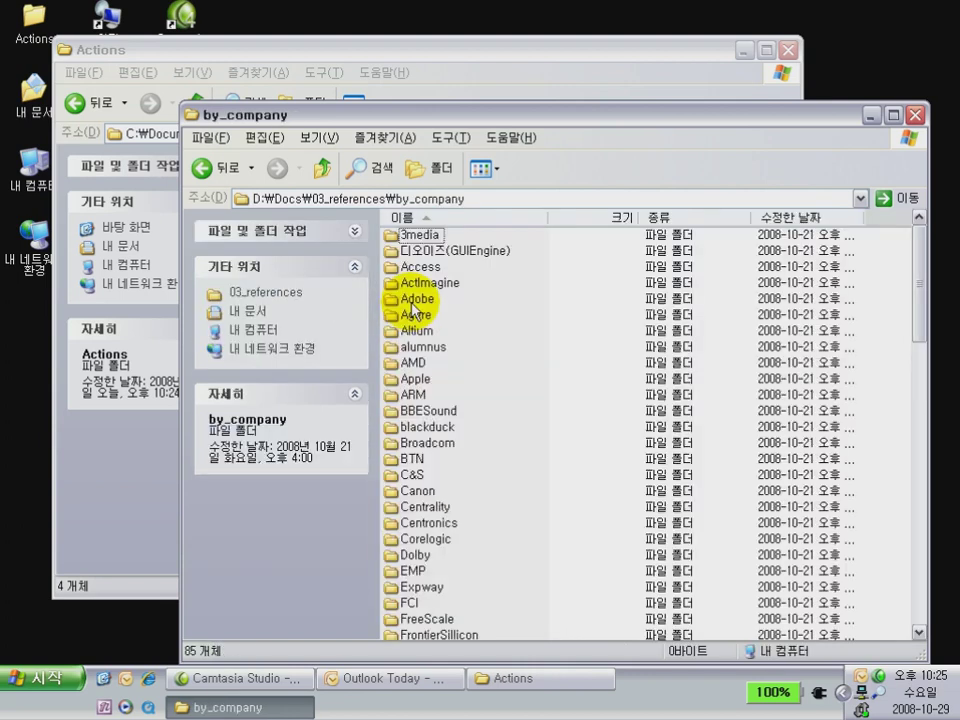
pyautogui.click(482, 169)
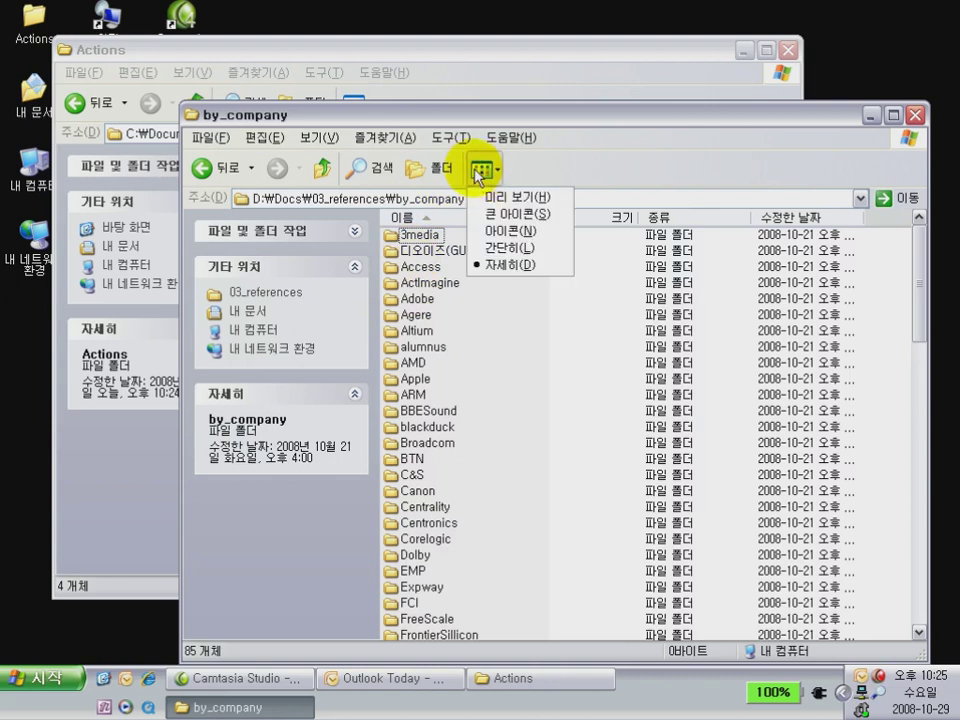
pyautogui.click(497, 248)
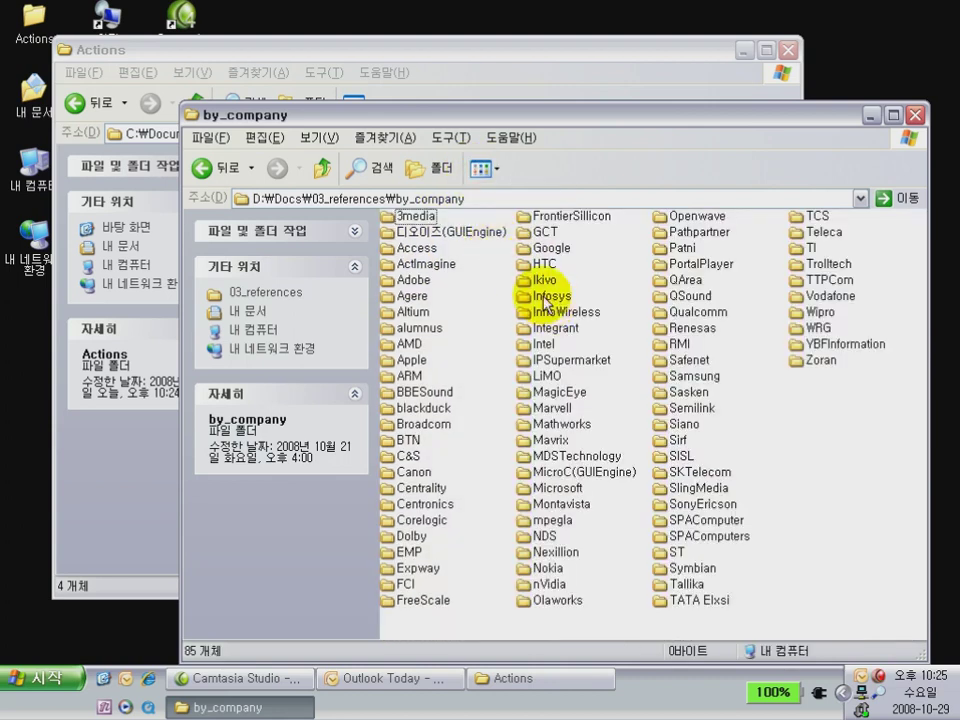
pyautogui.click(325, 167)
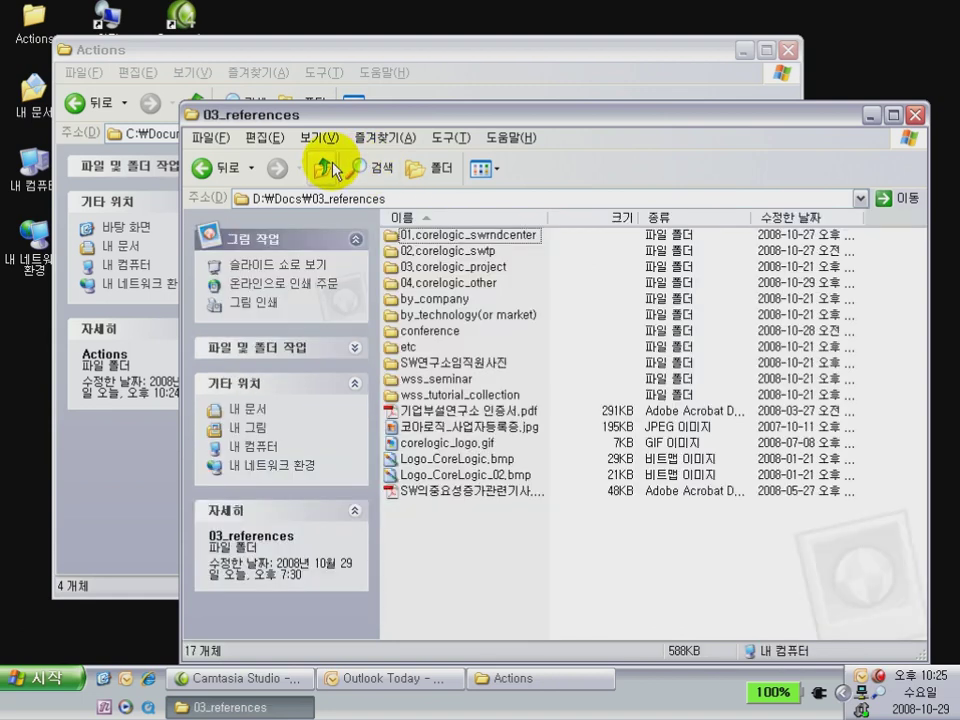
# Show by_technology(or market) in List view, then return to 03_references
pyautogui.doubleClick(414, 315)
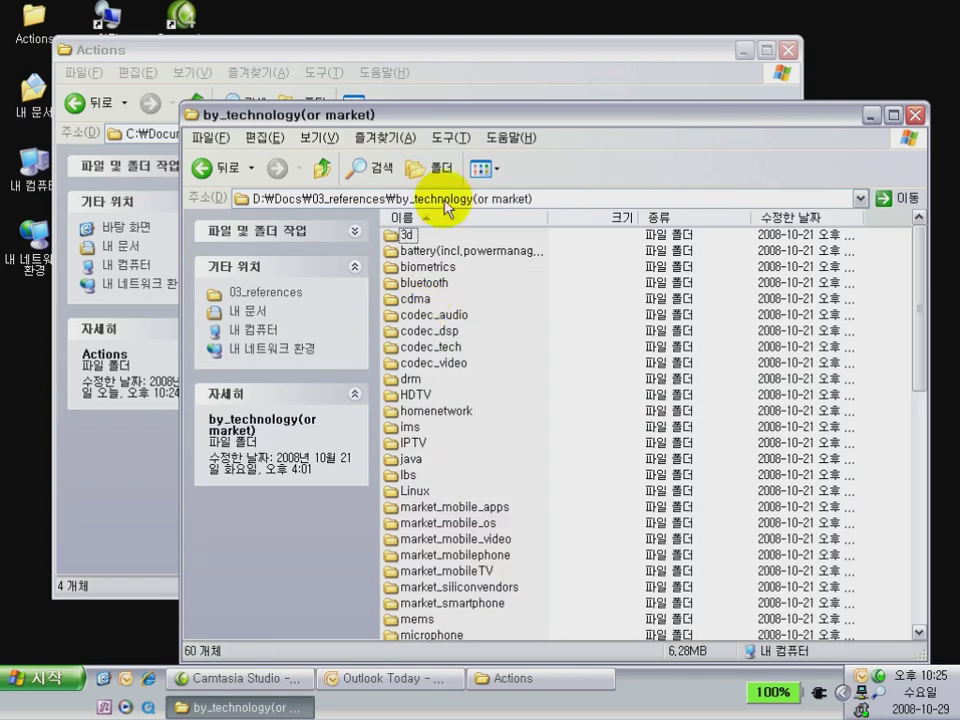
pyautogui.click(478, 167)
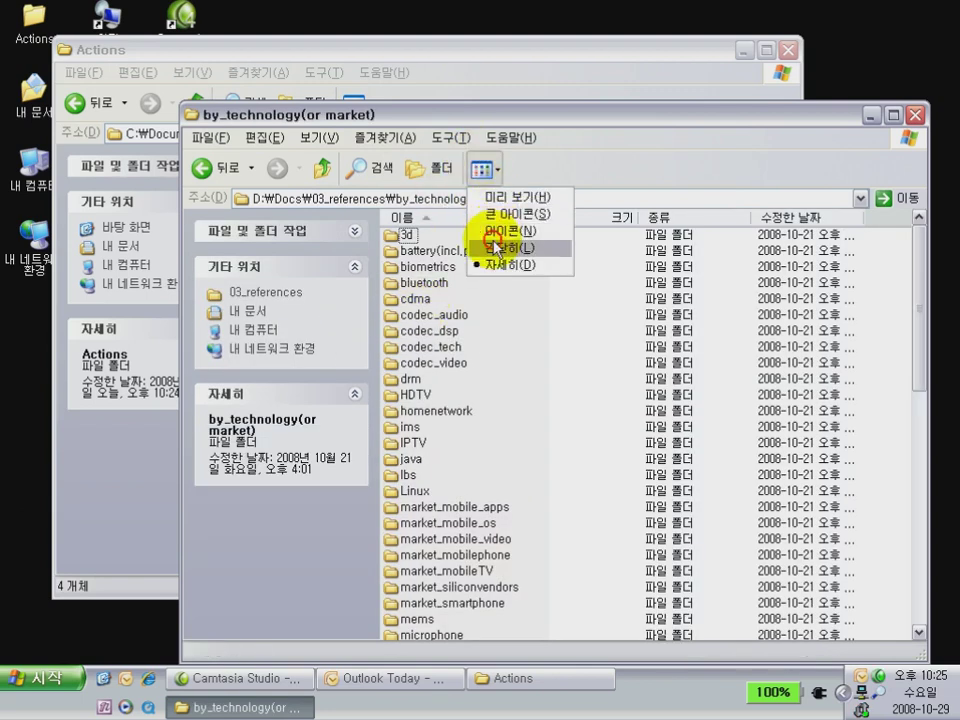
pyautogui.click(485, 248)
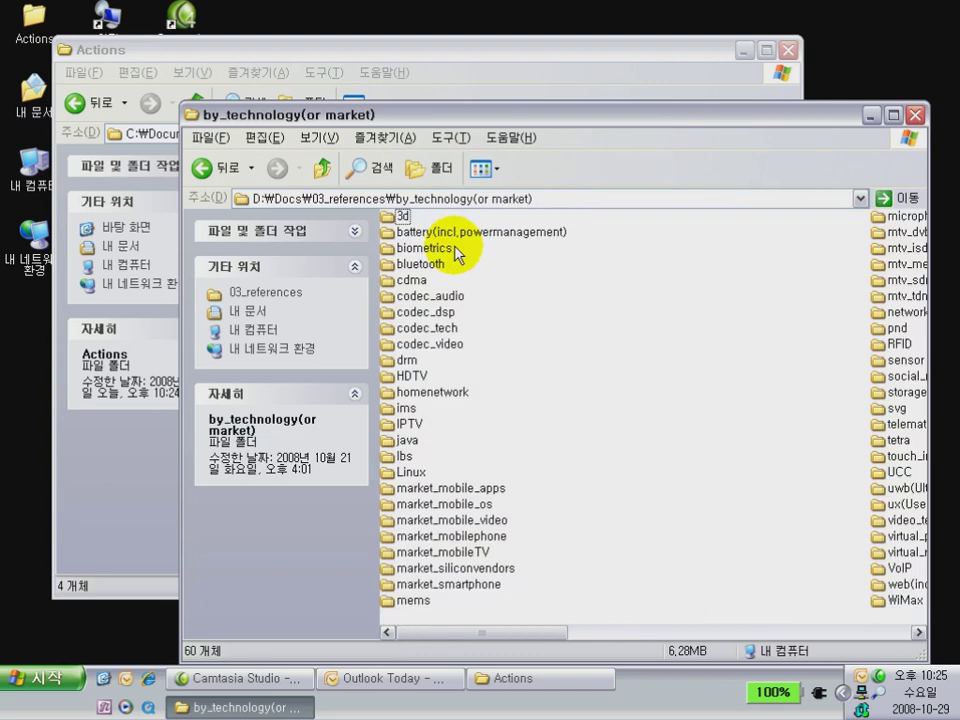
pyautogui.click(324, 169)
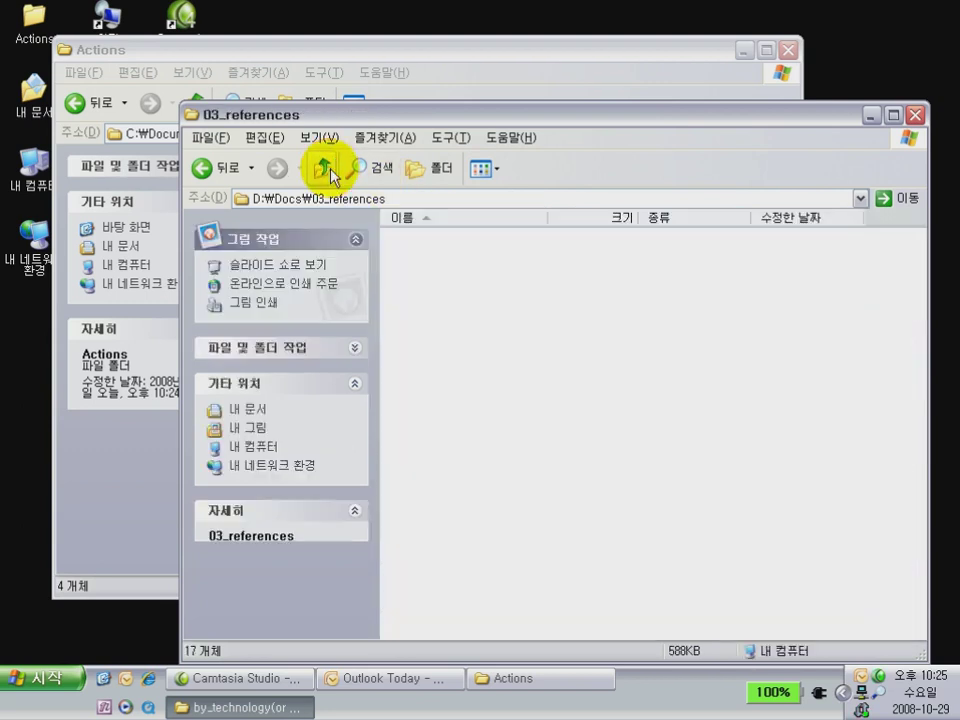
# Look inside 04_raw_material from the Docs top level, then select 05_periodic
pyautogui.click(324, 169)
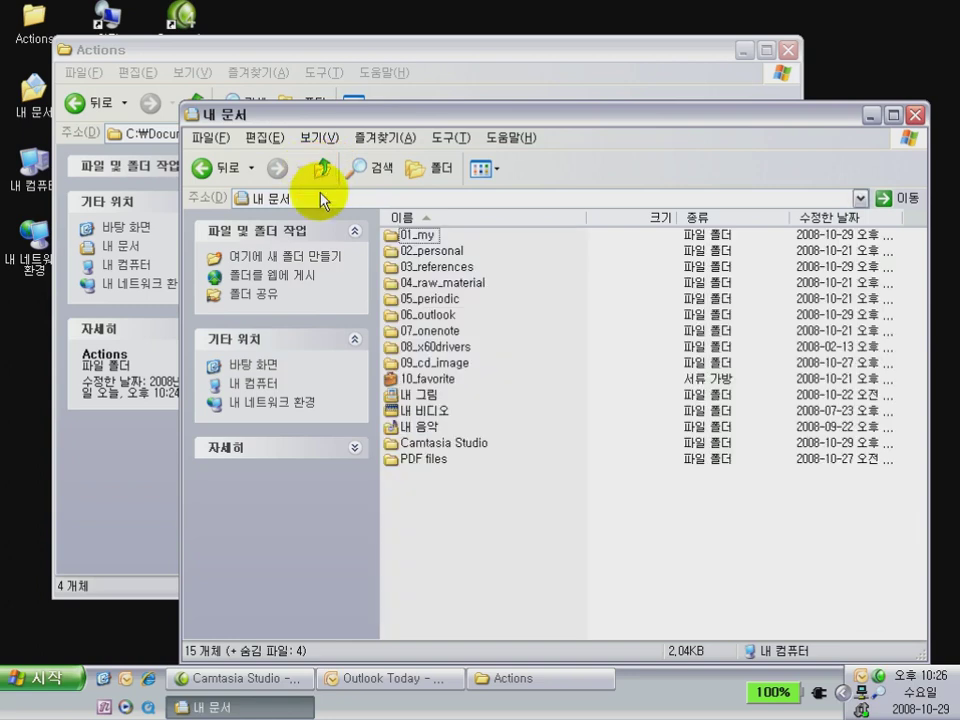
pyautogui.doubleClick(410, 286)
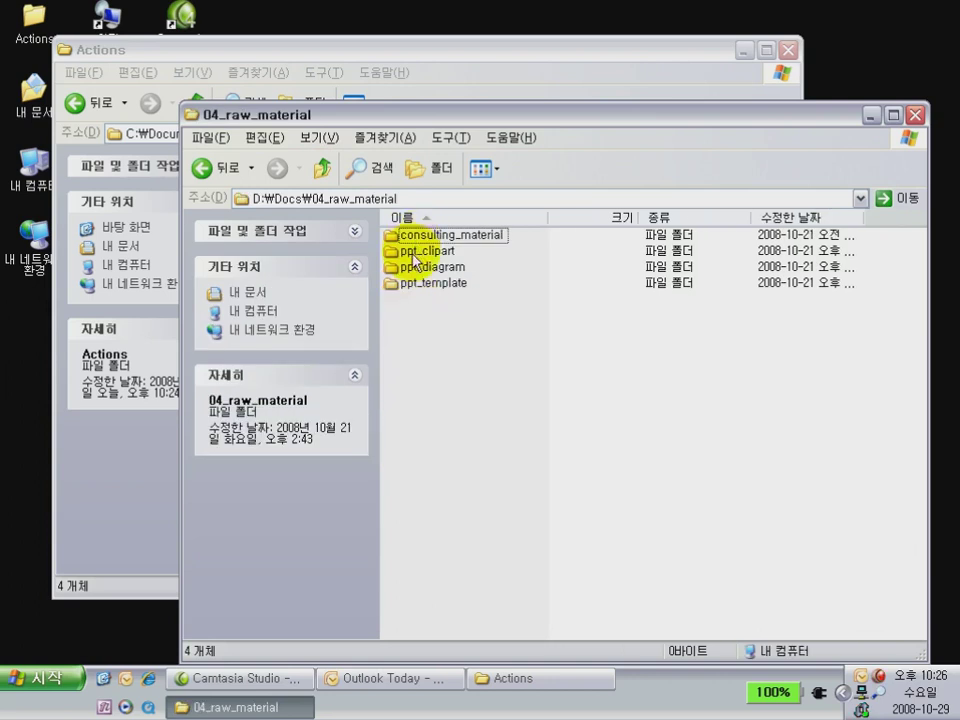
pyautogui.click(328, 176)
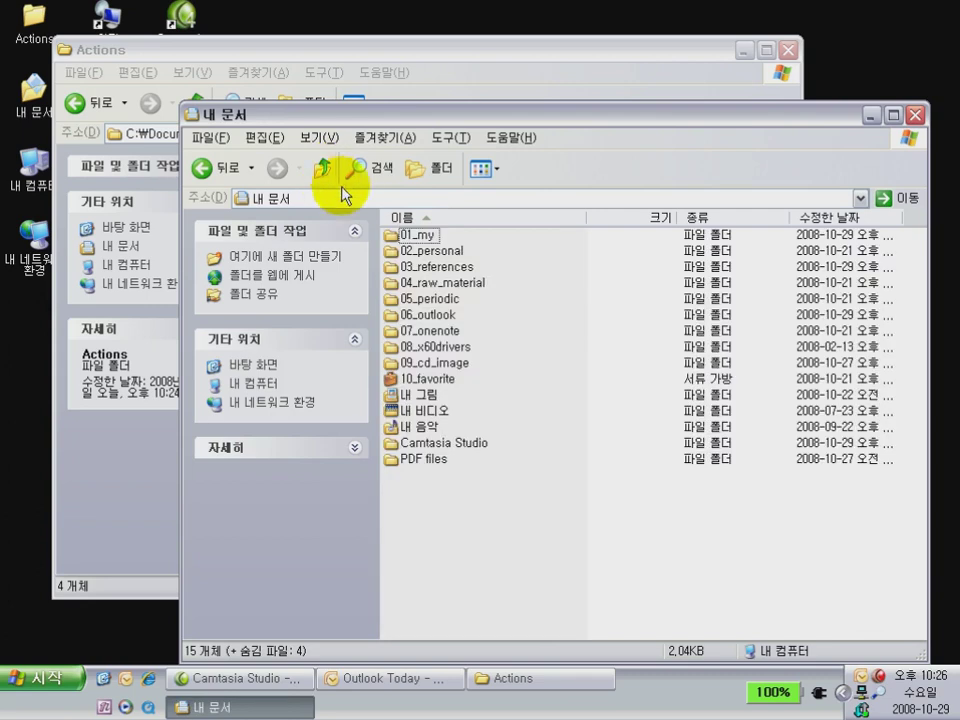
pyautogui.click(408, 300)
# Check the sizes of CL_200707.pst, CL_200801.pst and newsletter2007.pst in 06_outlook
pyautogui.doubleClick(407, 315)
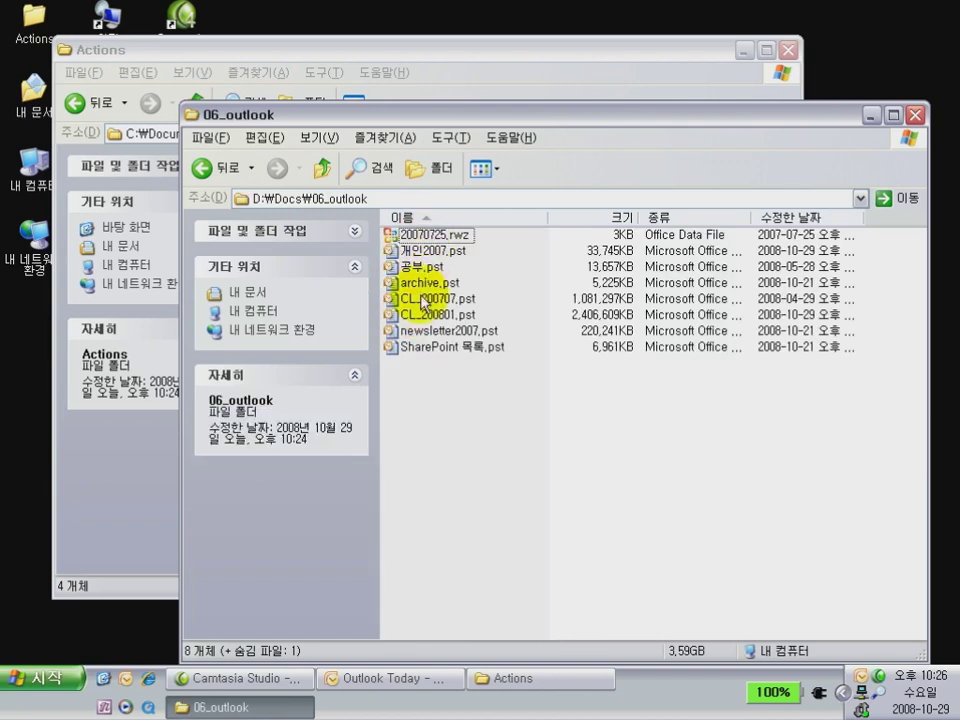
pyautogui.click(421, 302)
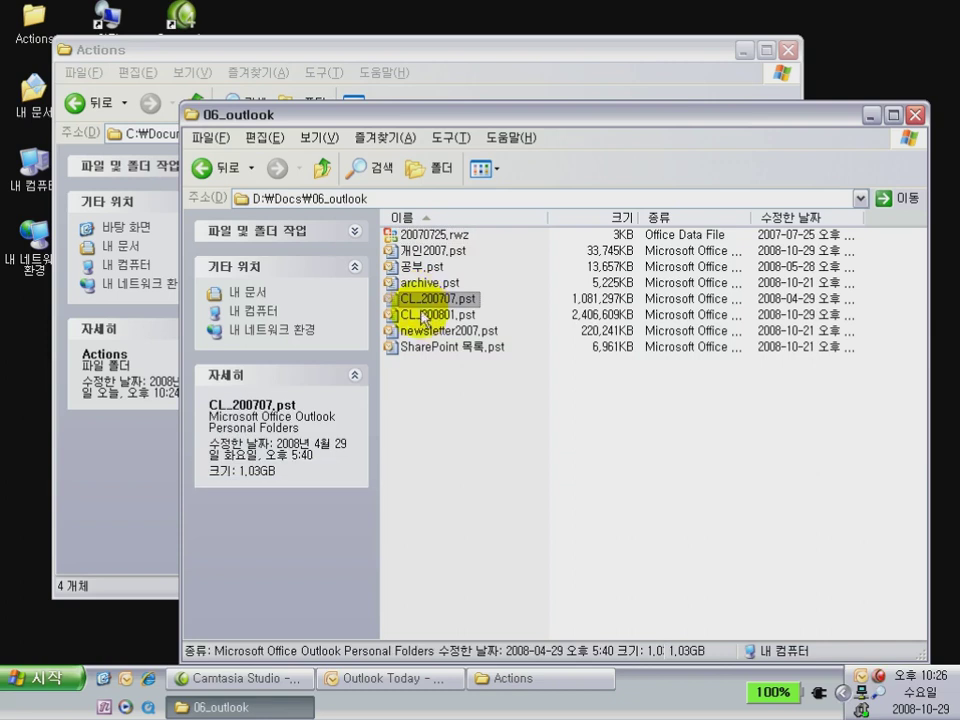
pyautogui.click(425, 316)
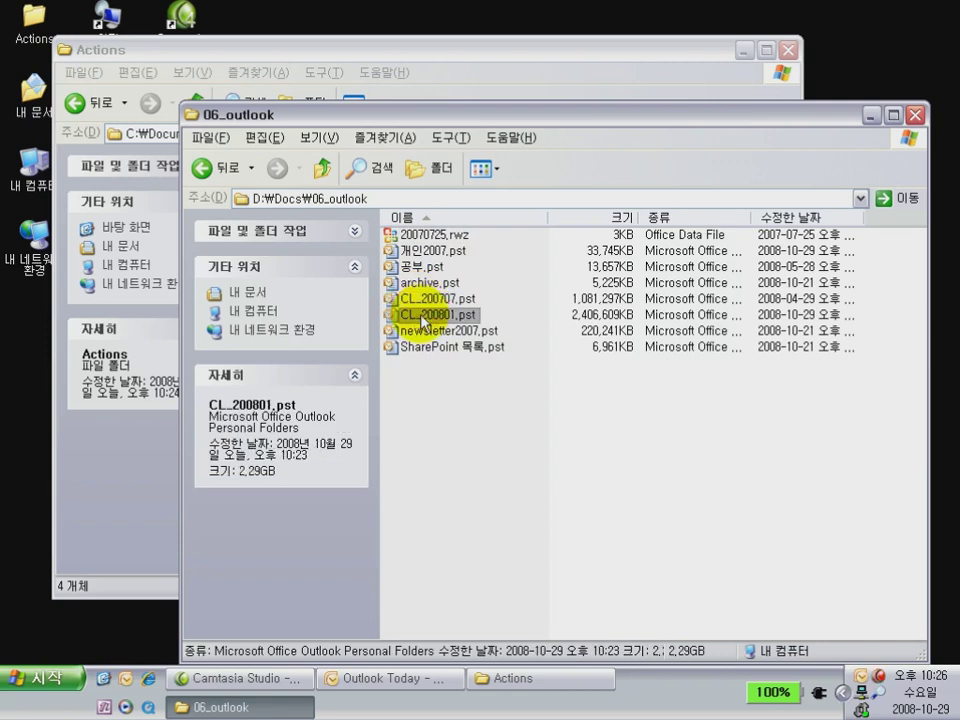
pyautogui.click(428, 331)
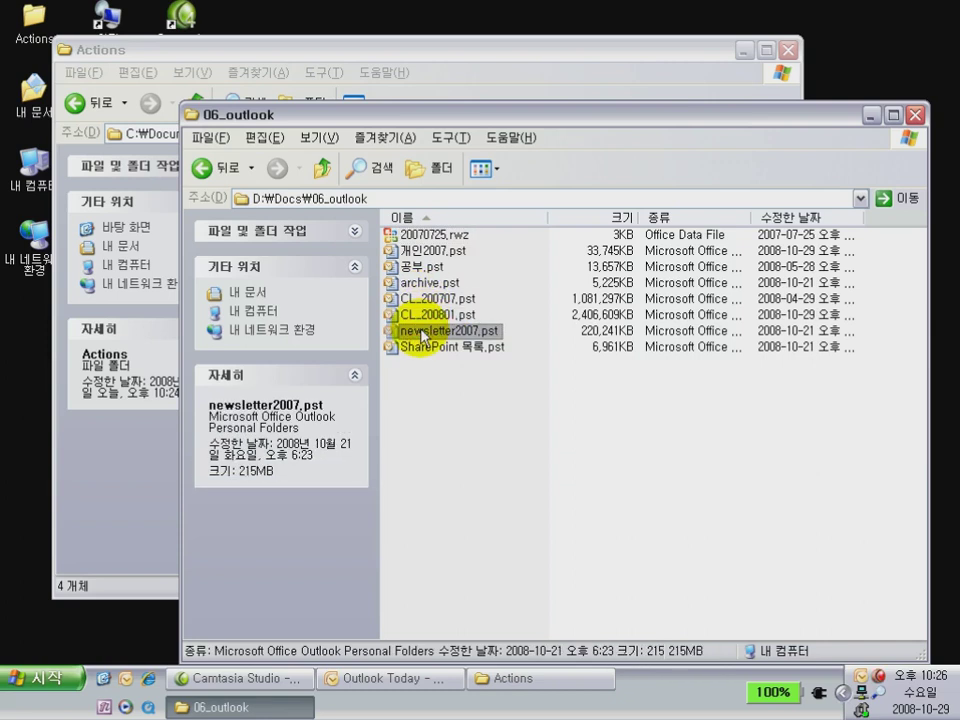
pyautogui.click(322, 168)
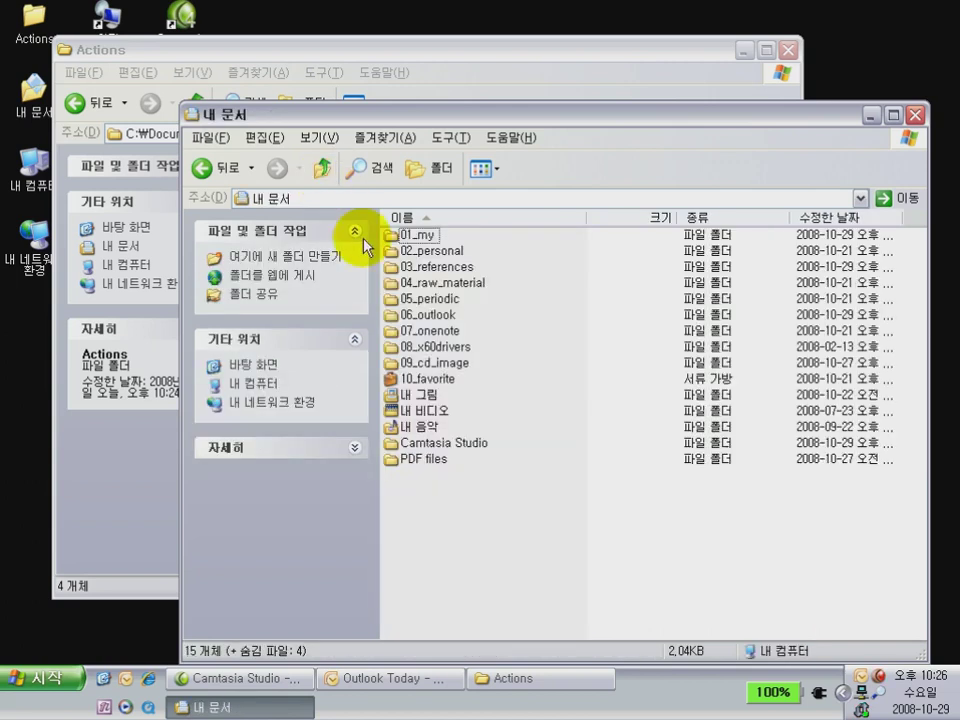
# Look inside 07_onenote, return to Docs, and select the 10_favorite briefcase
pyautogui.doubleClick(416, 331)
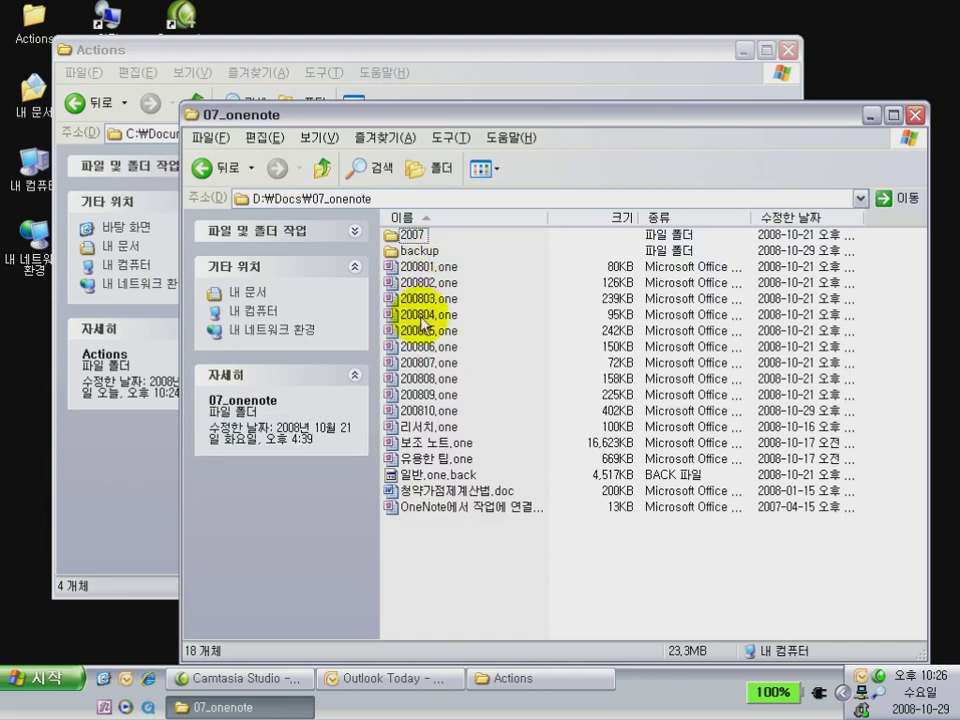
pyautogui.click(323, 170)
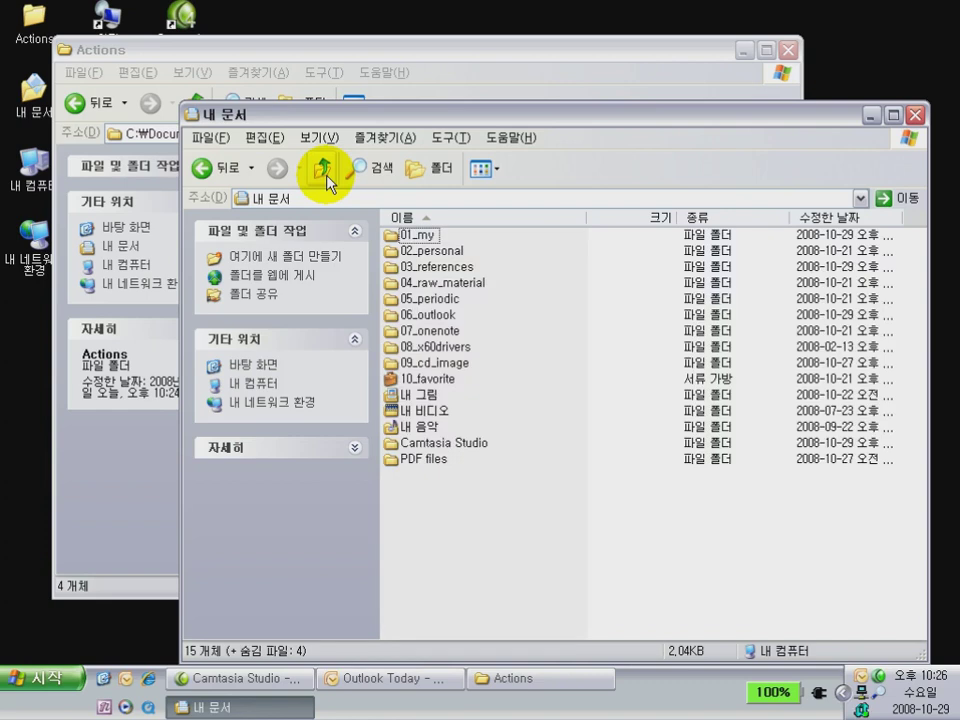
pyautogui.click(409, 384)
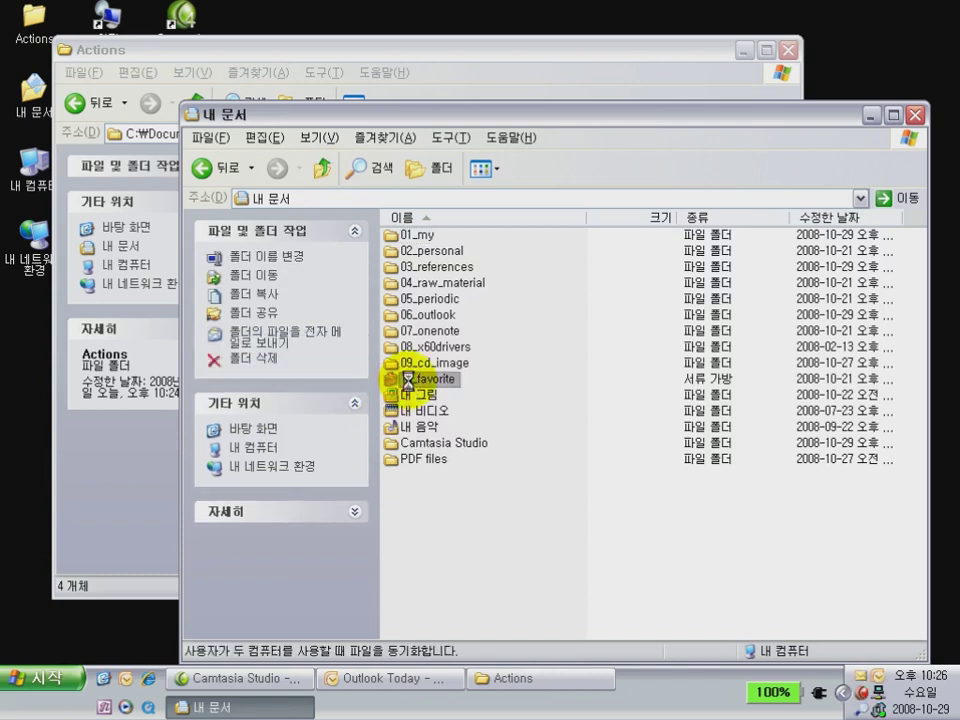
# Open the 10_favorite briefcase and peek inside its Favorites folder
pyautogui.doubleClick(409, 384)
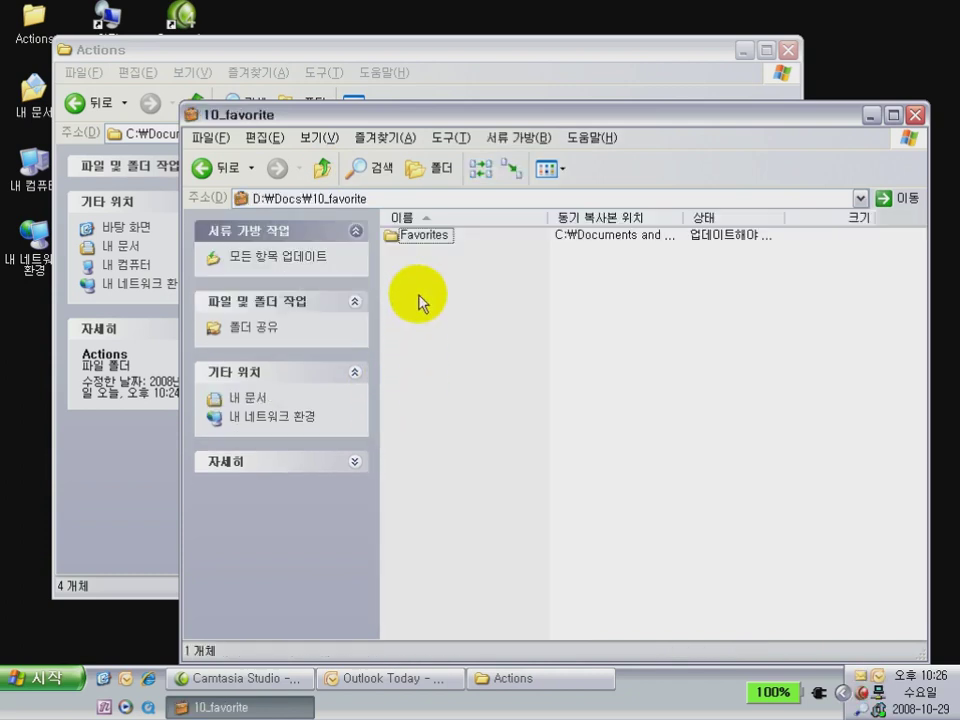
pyautogui.click(420, 238)
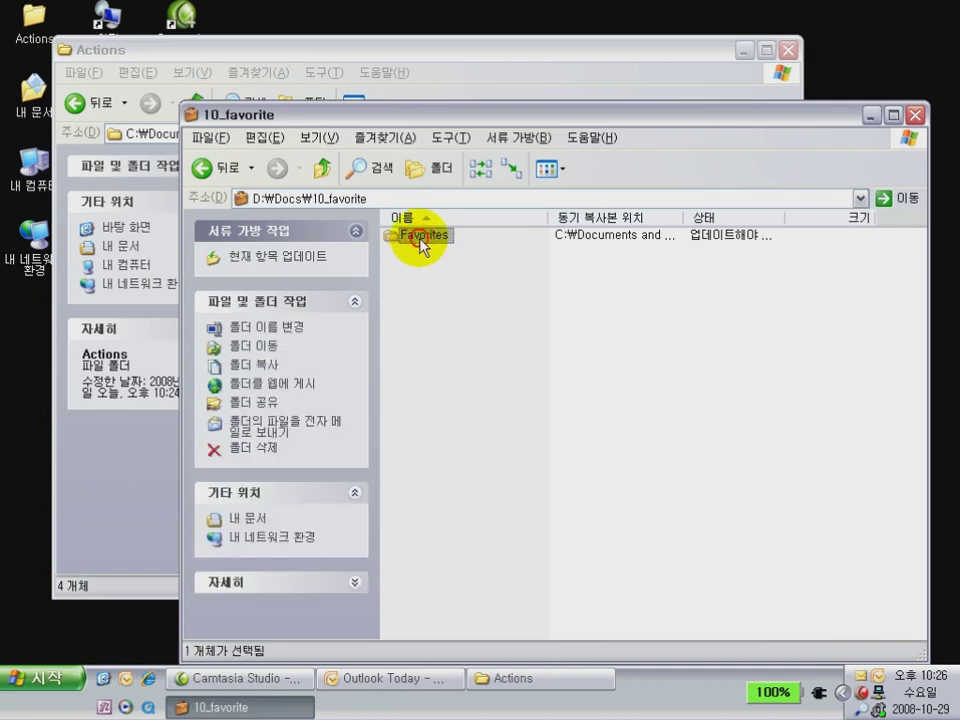
pyautogui.doubleClick(420, 238)
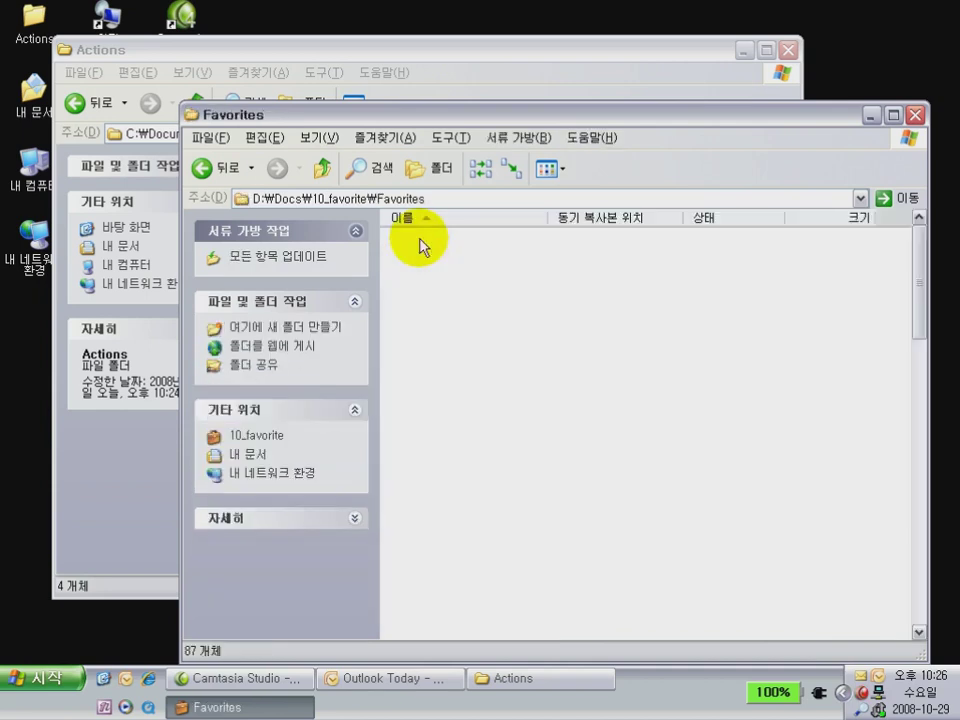
pyautogui.click(324, 173)
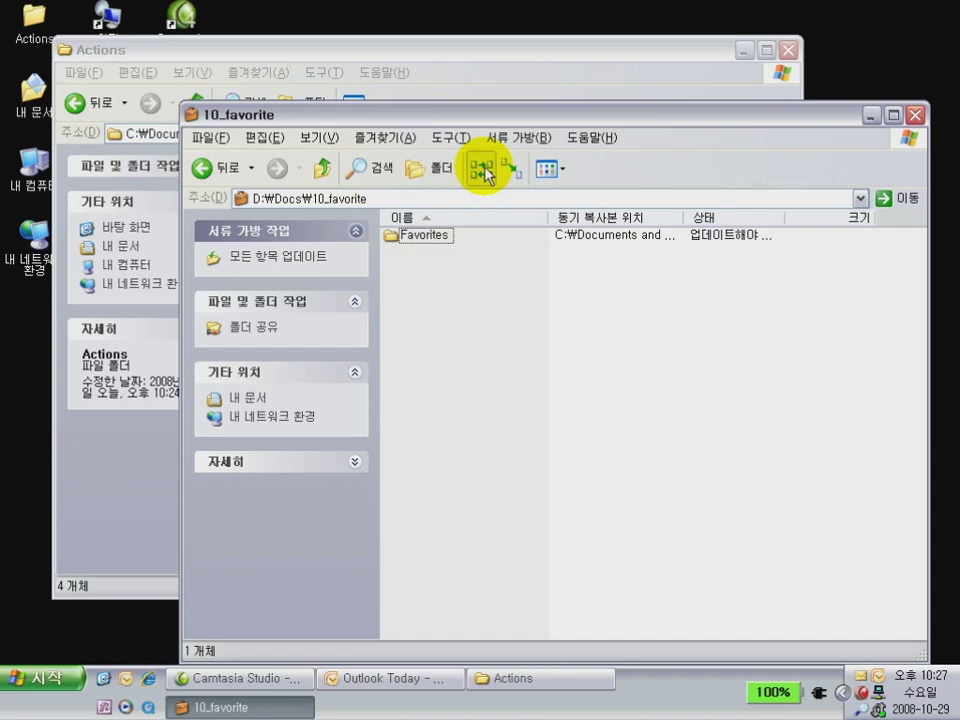
# Run Update All, set the changed favorite to Replace, and apply the update
pyautogui.click(484, 169)
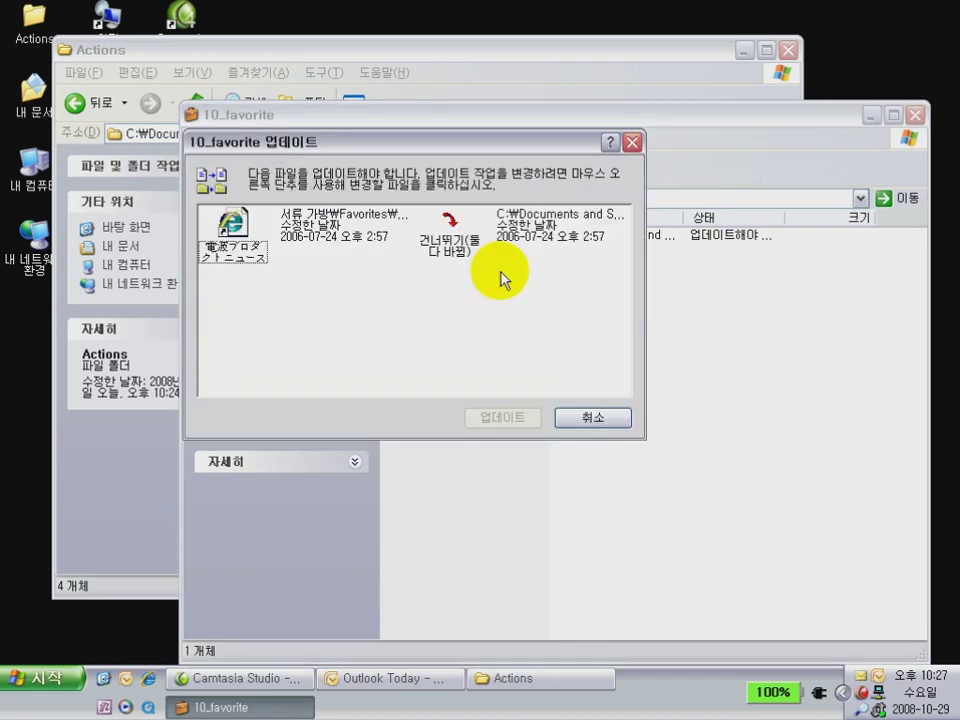
pyautogui.rightClick(244, 233)
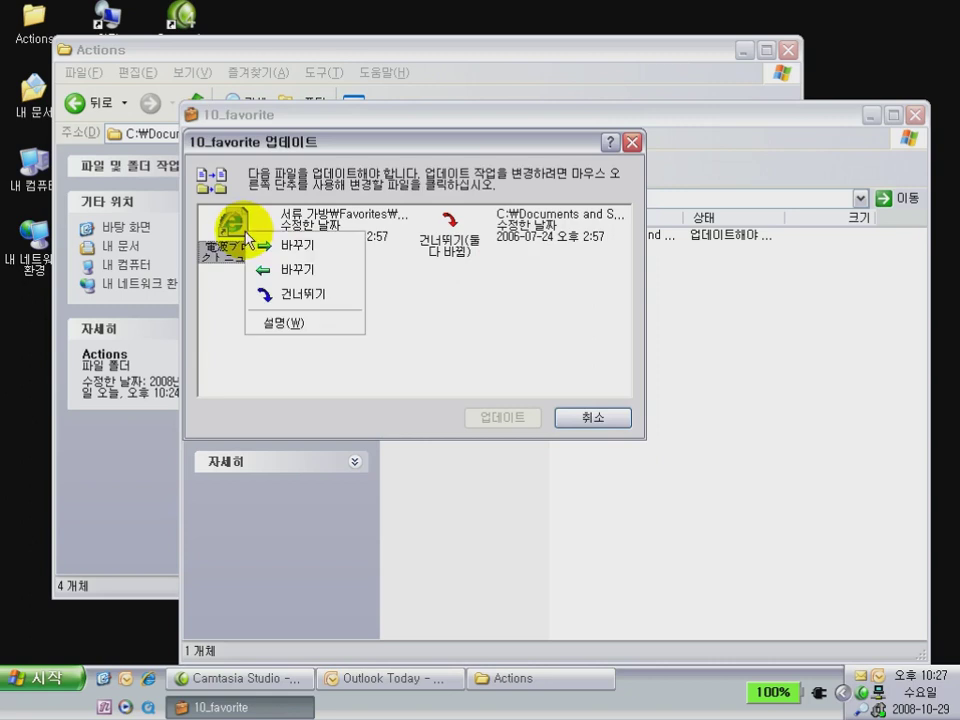
pyautogui.click(261, 248)
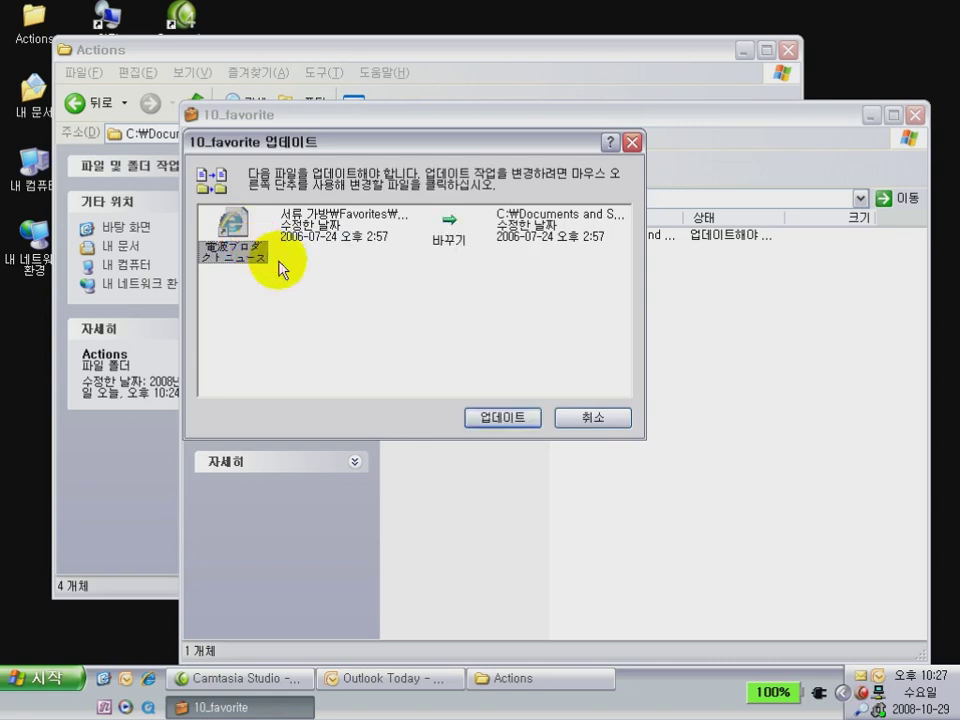
pyautogui.click(488, 419)
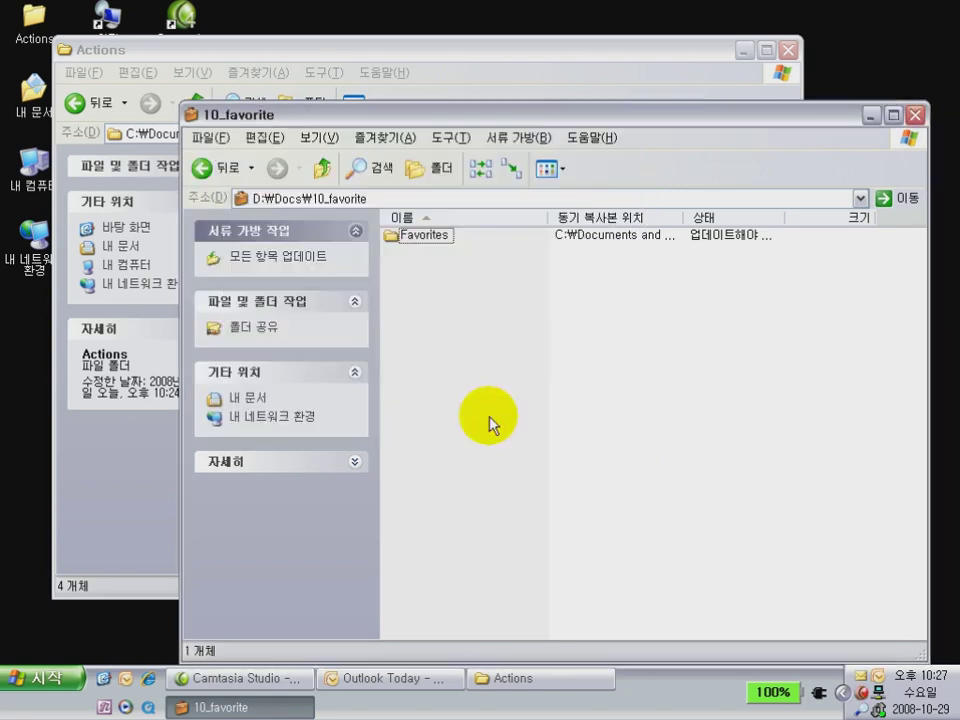